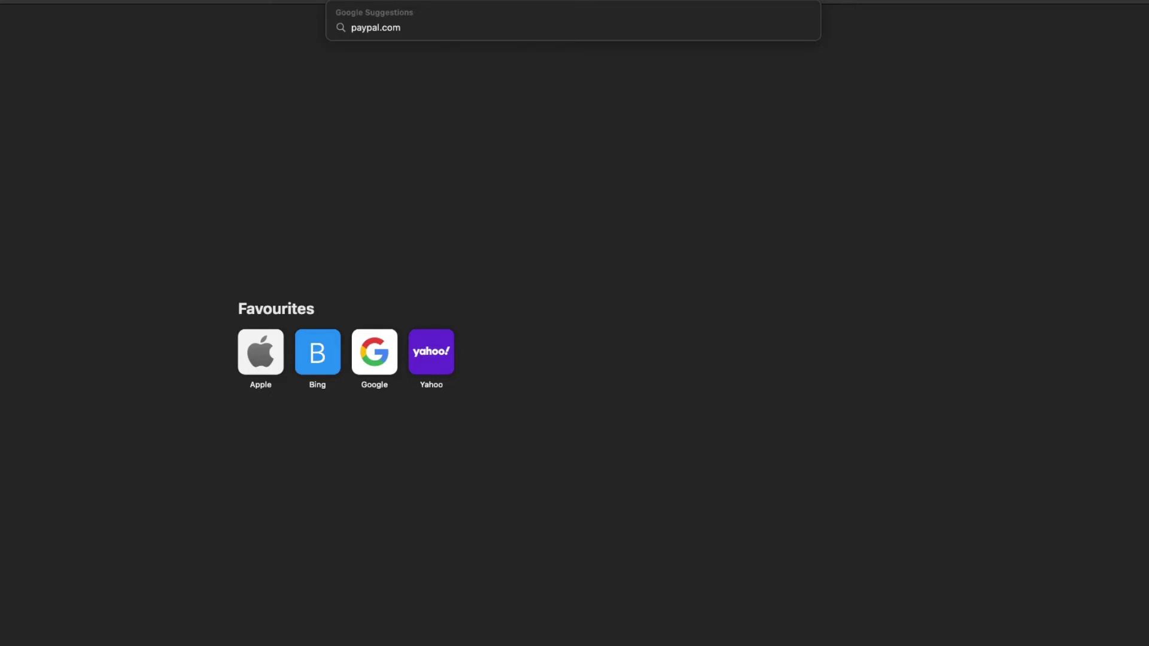
Load paypal.com from Safari's address bar.
{"action": "key", "text": "Return"}
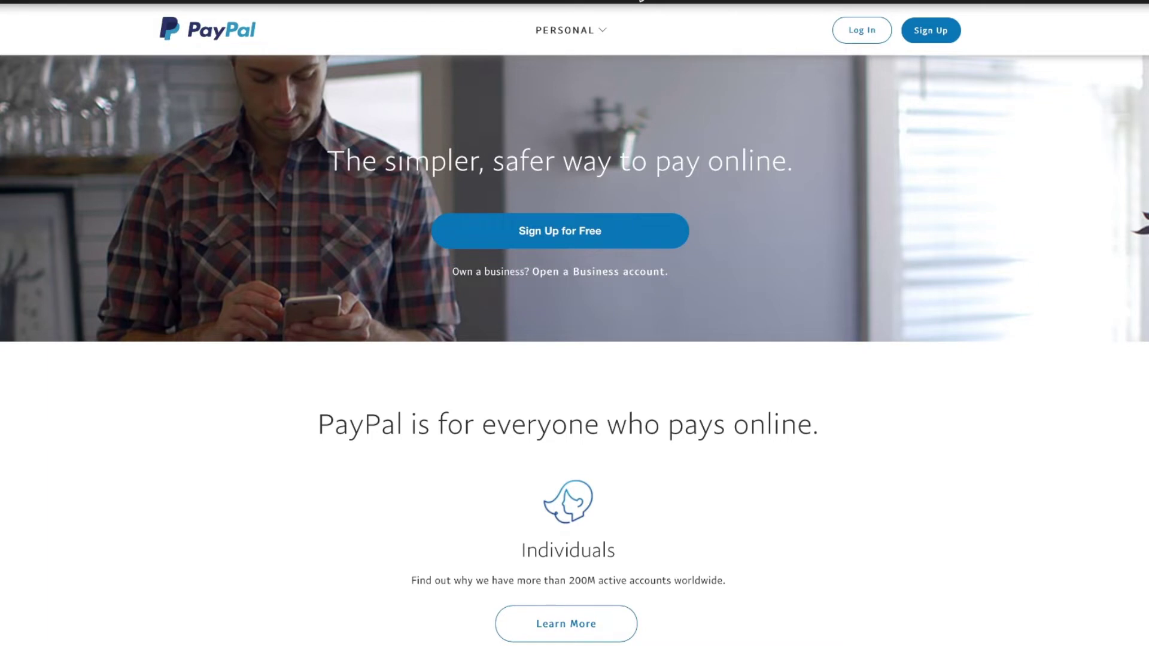
{"action": "left_click", "coordinate": [641, 0]}
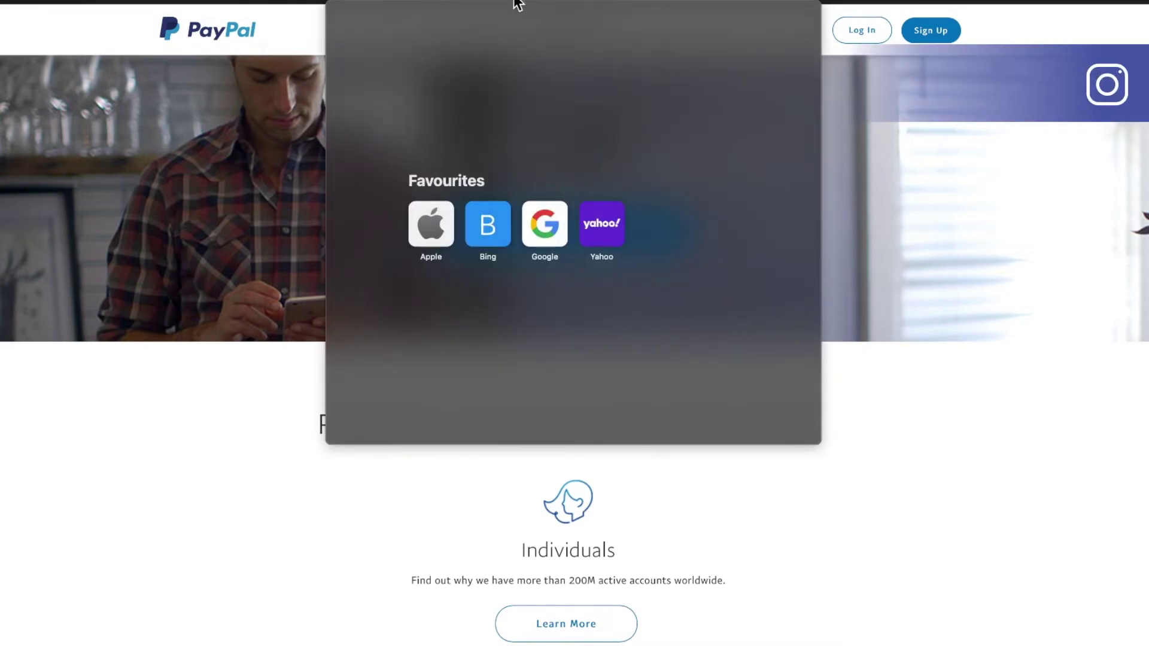
{"action": "left_click", "coordinate": [1006, 442]}
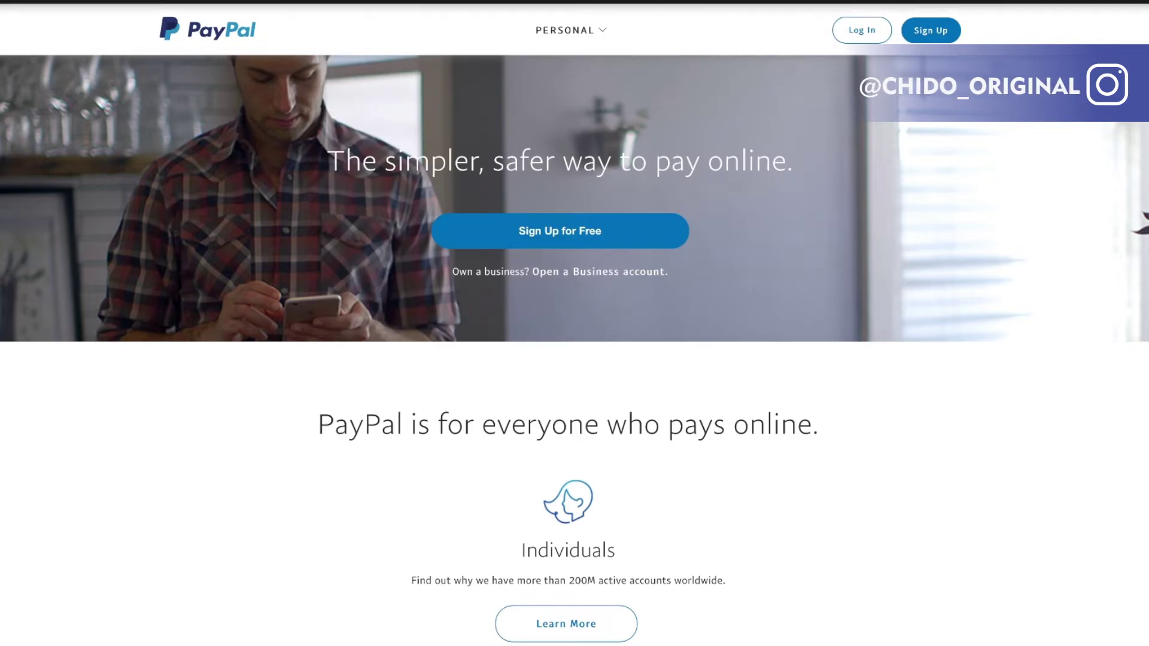
{"action": "mouse_move", "coordinate": [588, 38]}
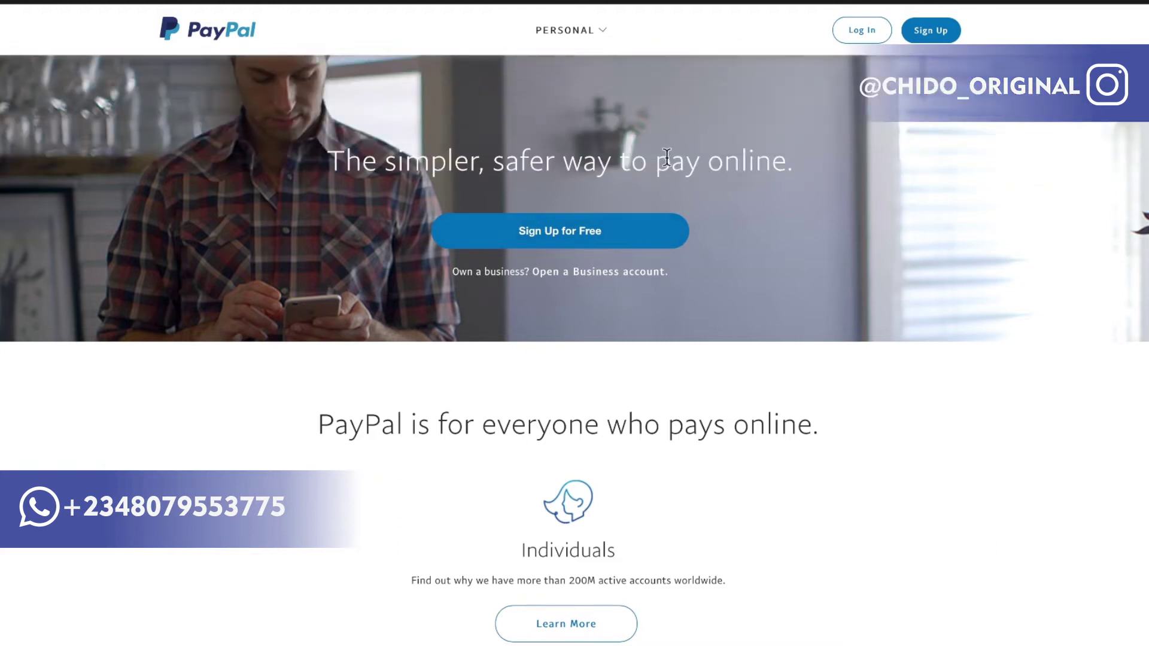
{"action": "scroll", "coordinate": [781, 365], "scroll_direction": "down", "scroll_amount": 4}
{"action": "scroll", "coordinate": [778, 360], "scroll_direction": "down", "scroll_amount": 10}
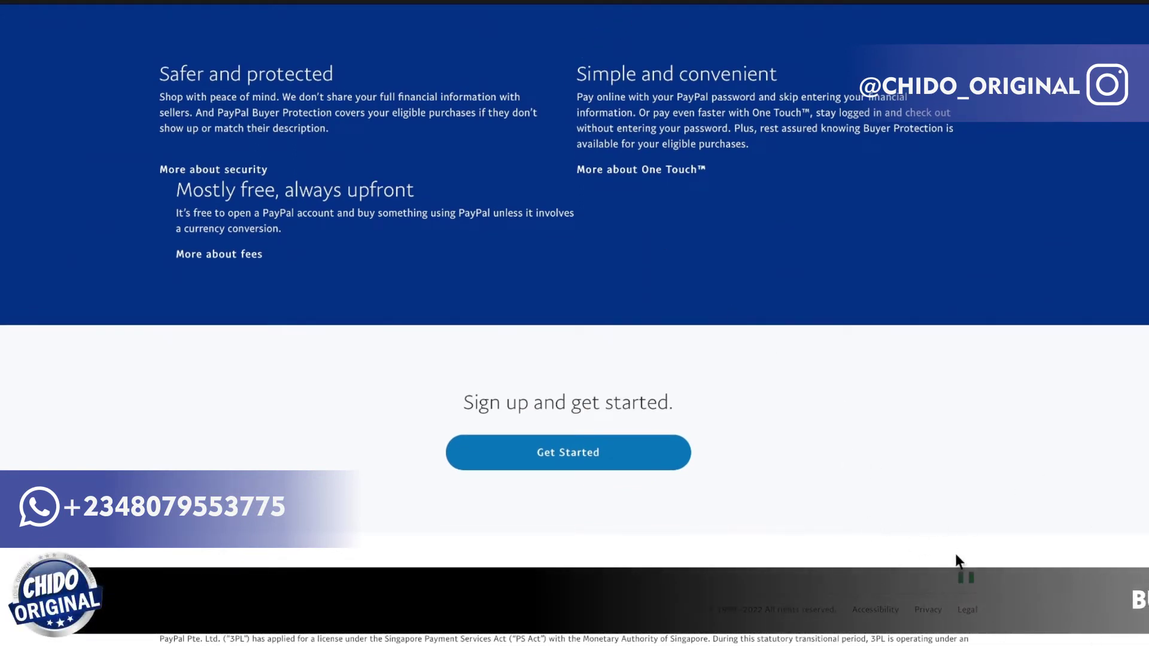
Switch PayPal's site region to Bulgaria using the footer country and region list.
{"action": "left_click", "coordinate": [968, 584]}
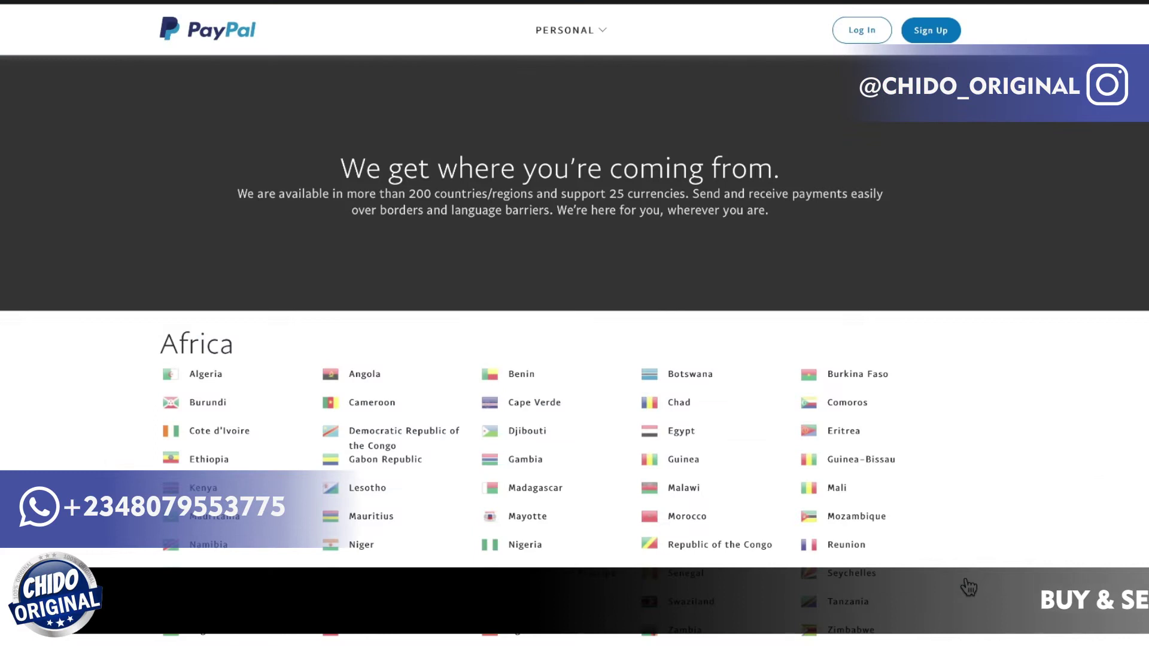
{"action": "scroll", "coordinate": [695, 431], "scroll_direction": "down", "scroll_amount": 3}
{"action": "scroll", "coordinate": [694, 431], "scroll_direction": "down", "scroll_amount": 2}
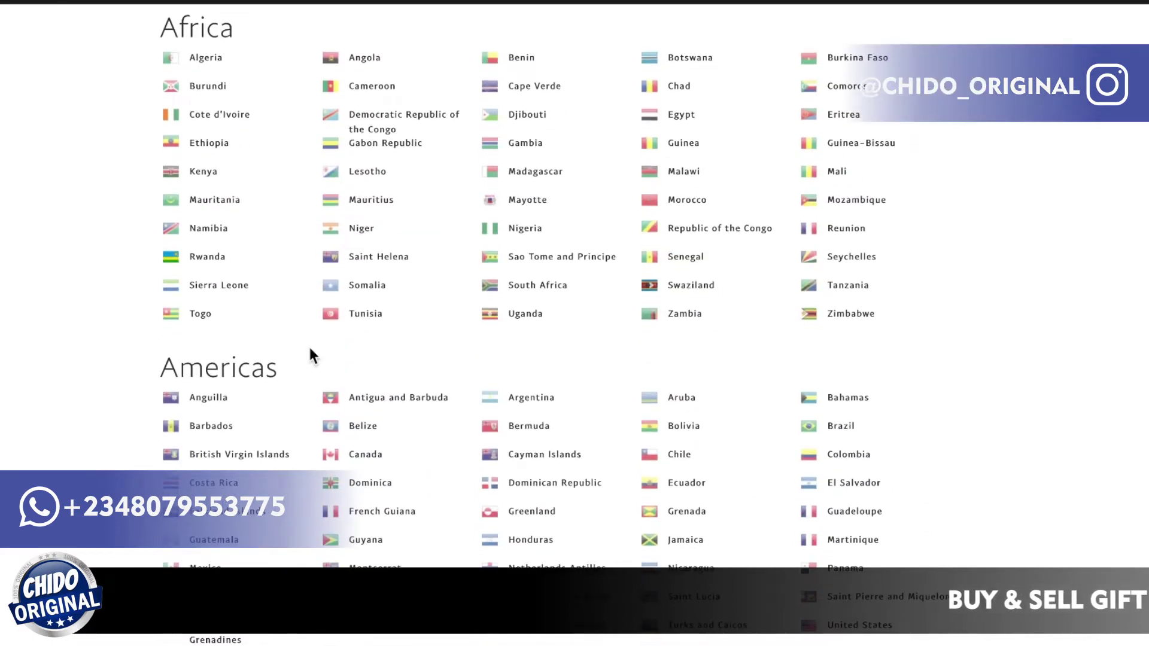
{"action": "scroll", "coordinate": [310, 354], "scroll_direction": "down", "scroll_amount": 10}
{"action": "scroll", "coordinate": [310, 354], "scroll_direction": "down", "scroll_amount": 2}
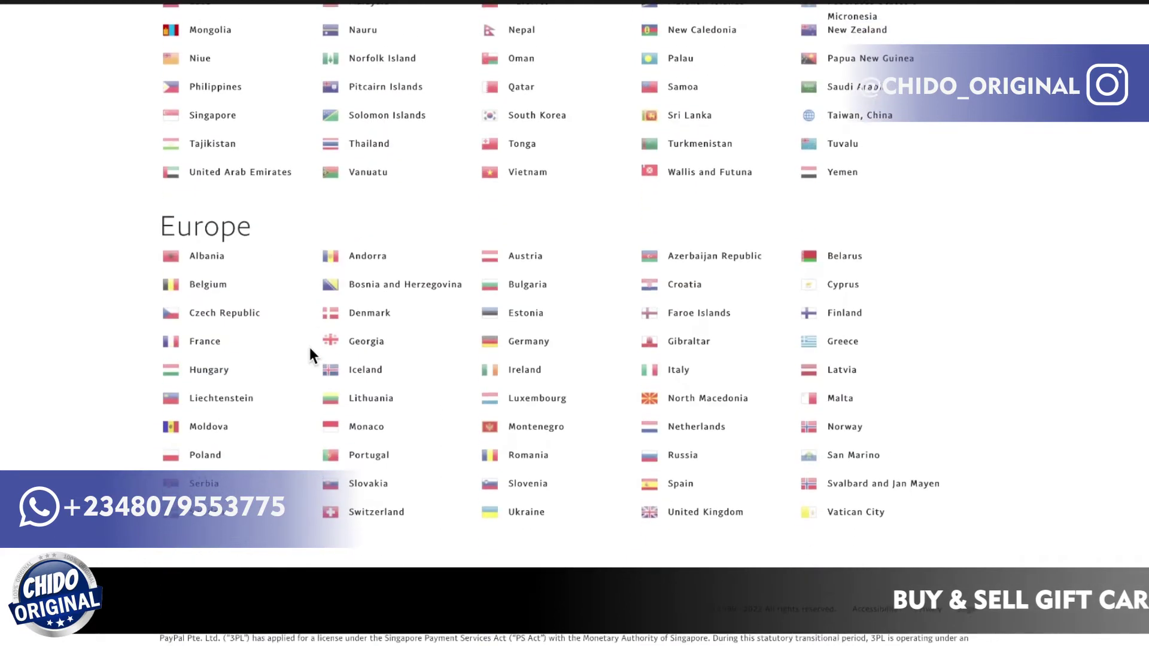
{"action": "scroll", "coordinate": [311, 354], "scroll_direction": "up", "scroll_amount": 1}
{"action": "scroll", "coordinate": [311, 354], "scroll_direction": "up", "scroll_amount": 1}
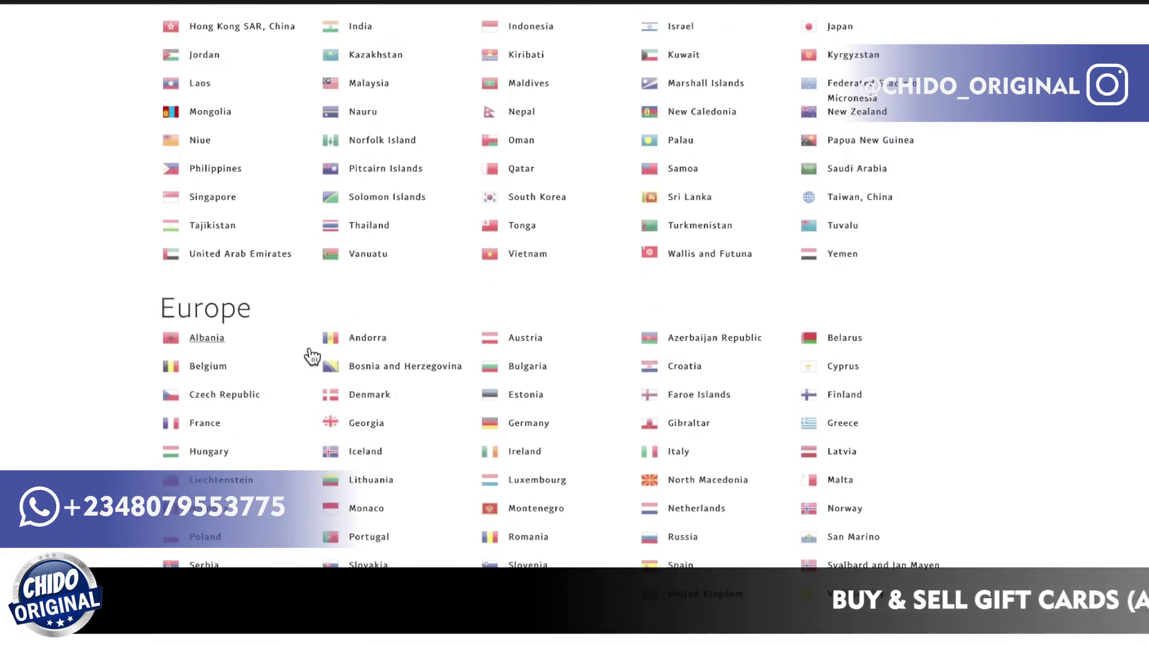
{"action": "left_click", "coordinate": [528, 366]}
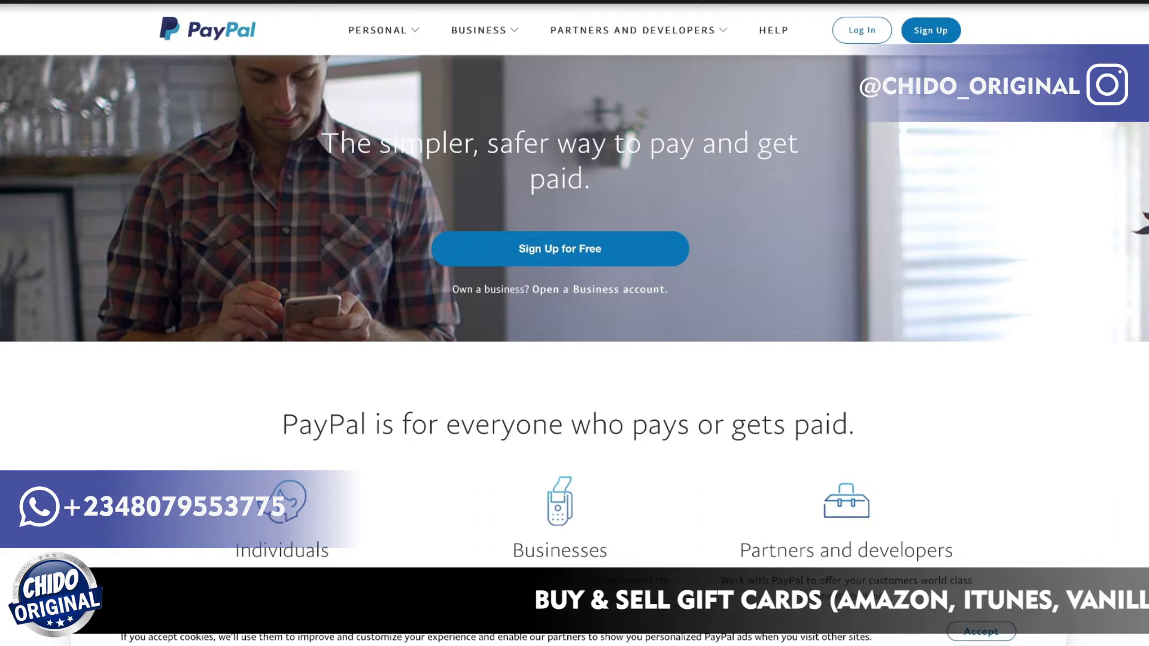
{"action": "left_click", "coordinate": [533, 1]}
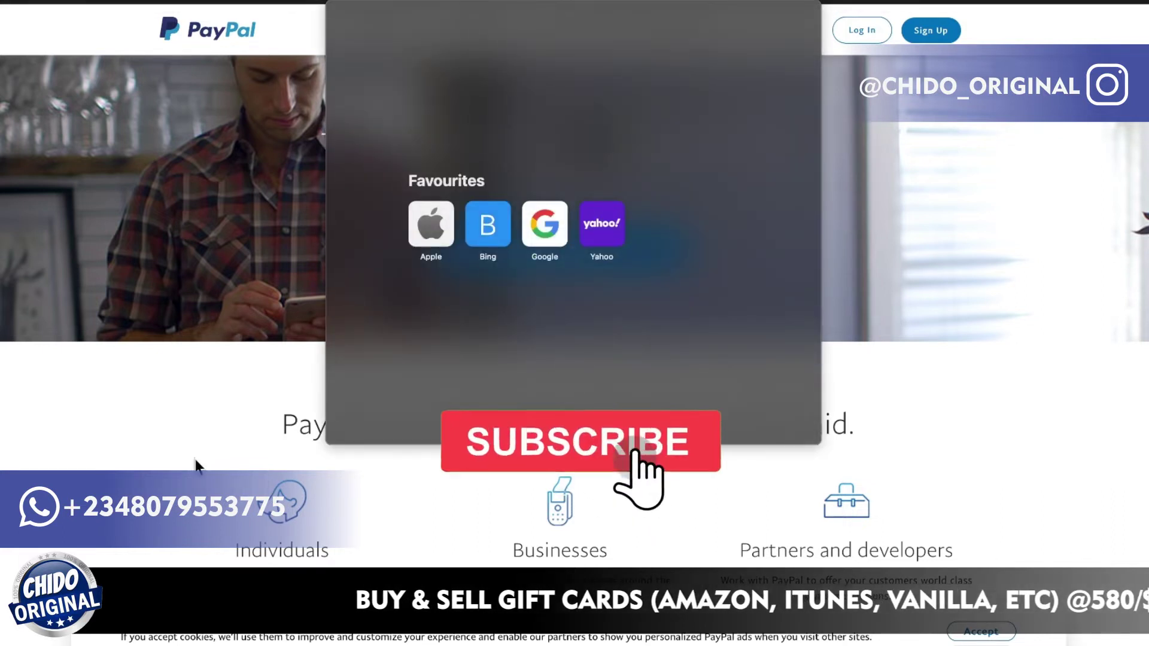
{"action": "left_click", "coordinate": [268, 230]}
{"action": "left_click", "coordinate": [393, 33]}
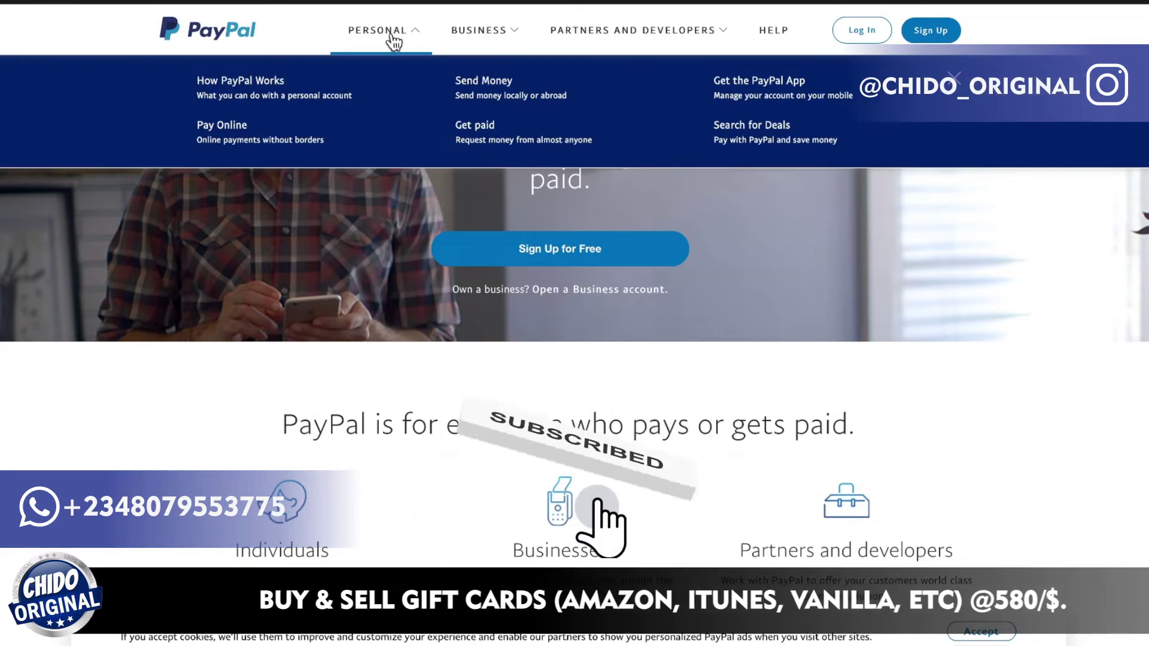
{"action": "left_click", "coordinate": [503, 35]}
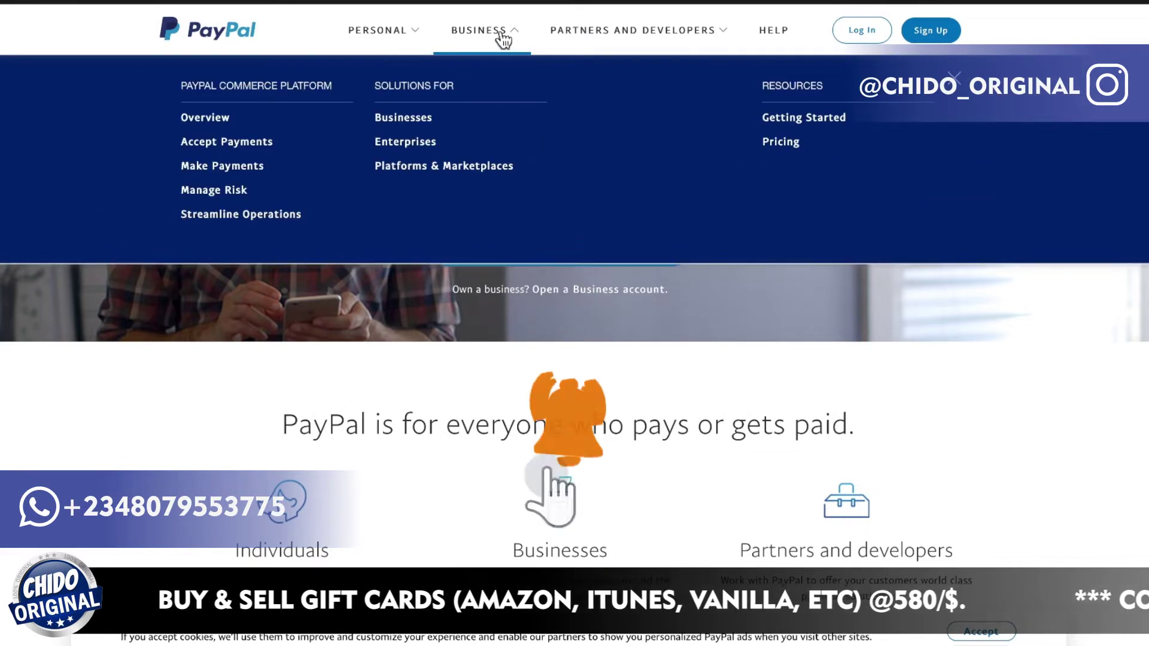
{"action": "left_click", "coordinate": [658, 37]}
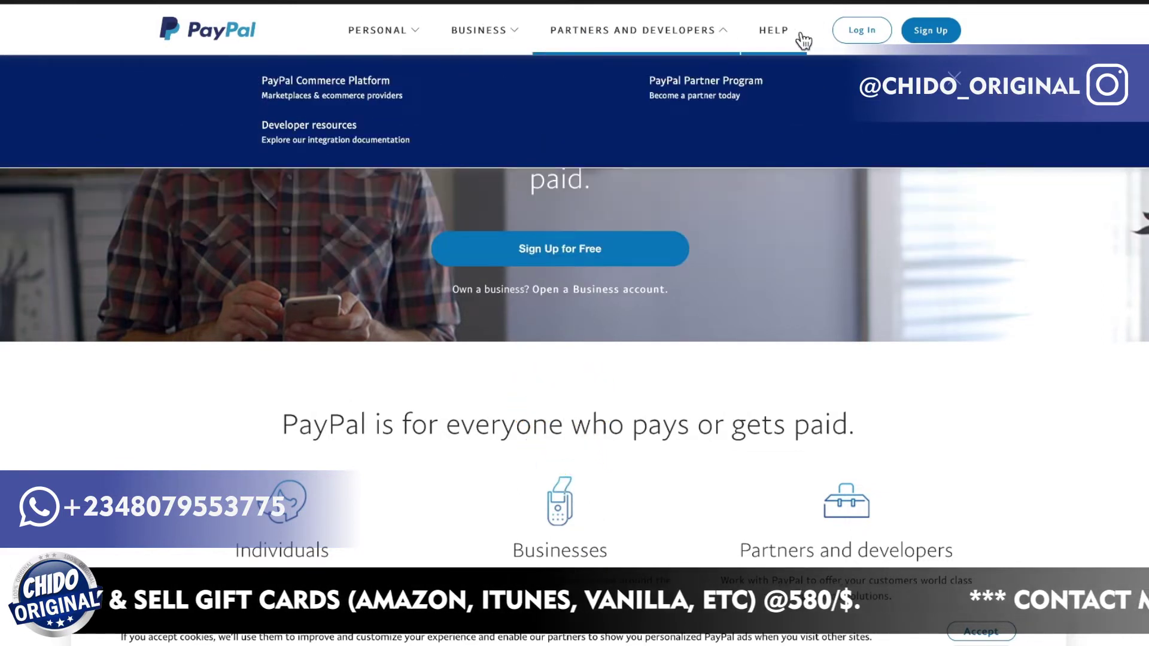
{"action": "left_click", "coordinate": [455, 161]}
{"action": "mouse_move", "coordinate": [360, 53]}
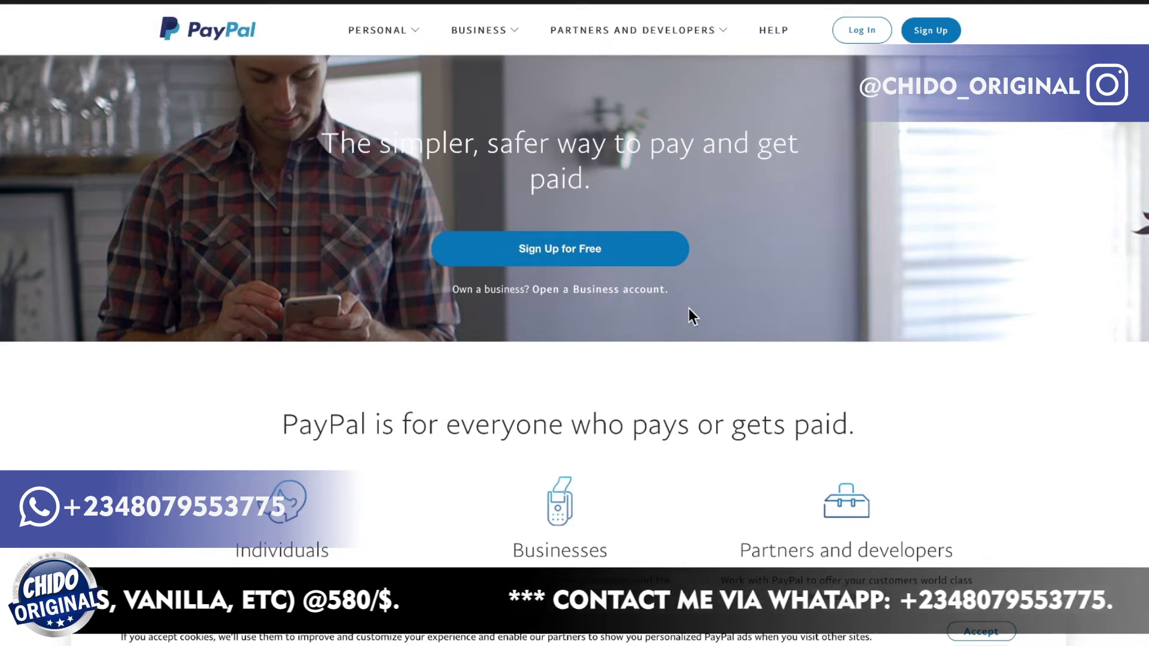
{"action": "scroll", "coordinate": [903, 336], "scroll_direction": "down", "scroll_amount": 10}
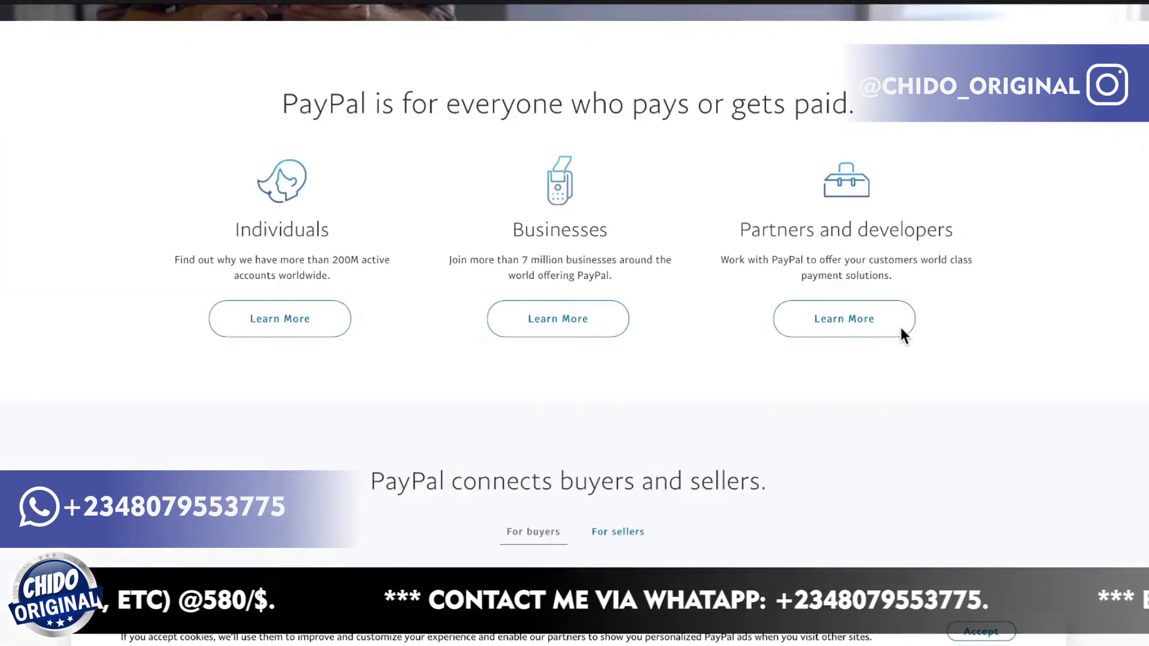
{"action": "scroll", "coordinate": [903, 335], "scroll_direction": "up", "scroll_amount": 10}
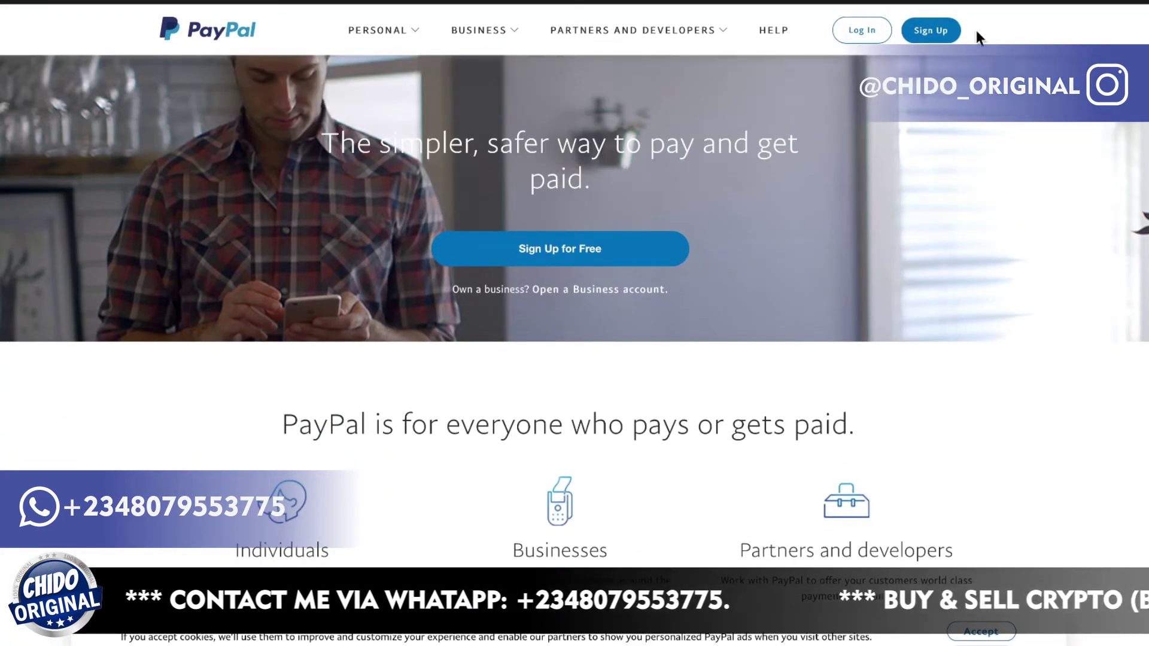
{"action": "left_click", "coordinate": [934, 33]}
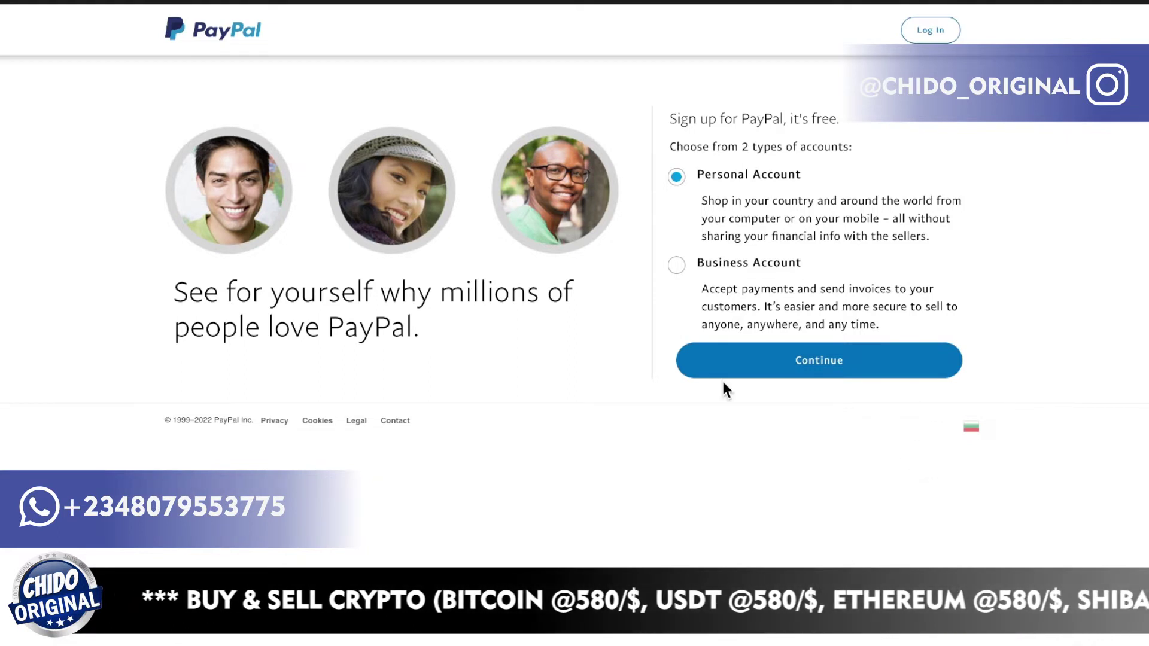
Choose Business Account as the account type and continue.
{"action": "left_click", "coordinate": [676, 271]}
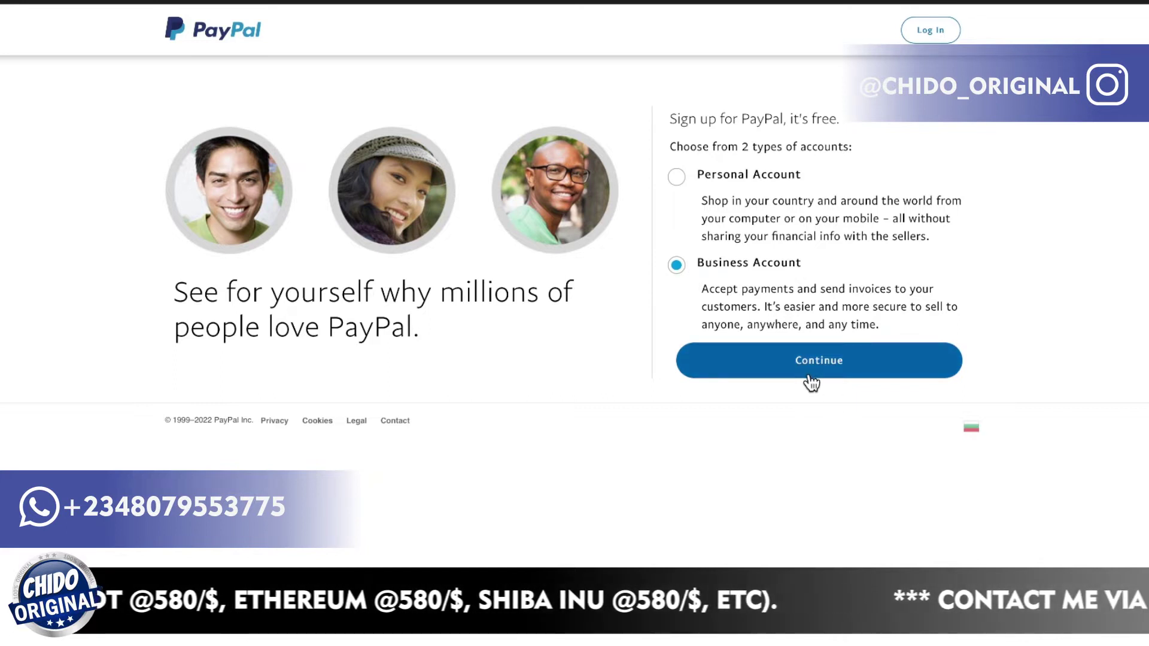
{"action": "left_click", "coordinate": [812, 383]}
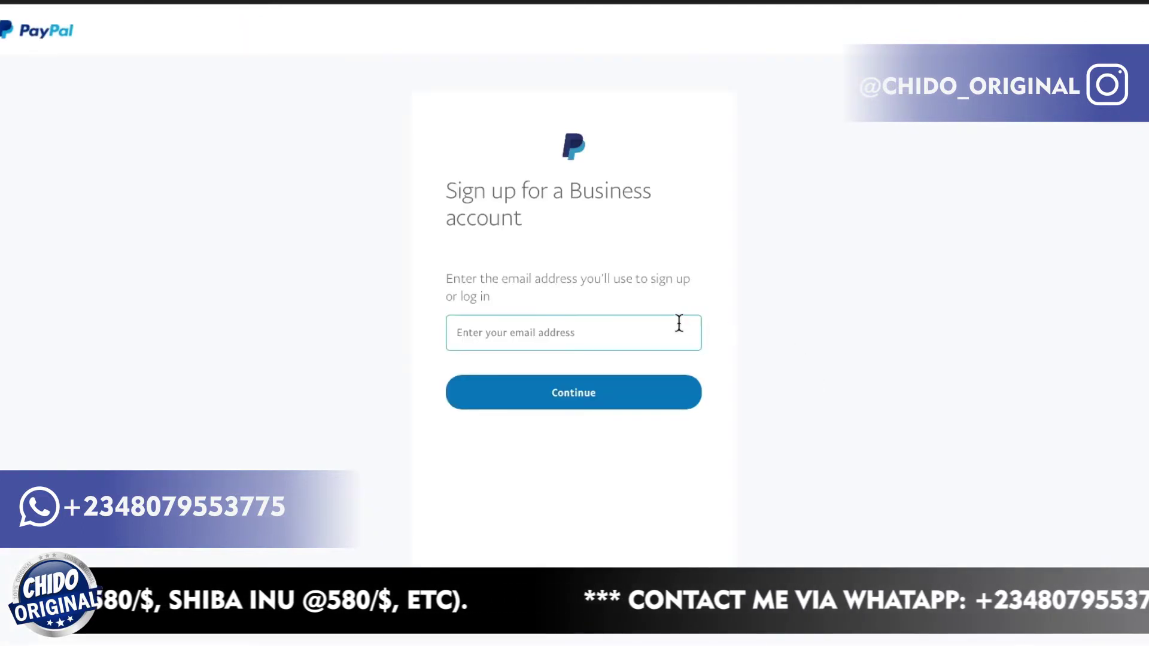
Enter the sign-up email address in the Business account form, fixing a typo.
{"action": "left_click", "coordinate": [638, 333]}
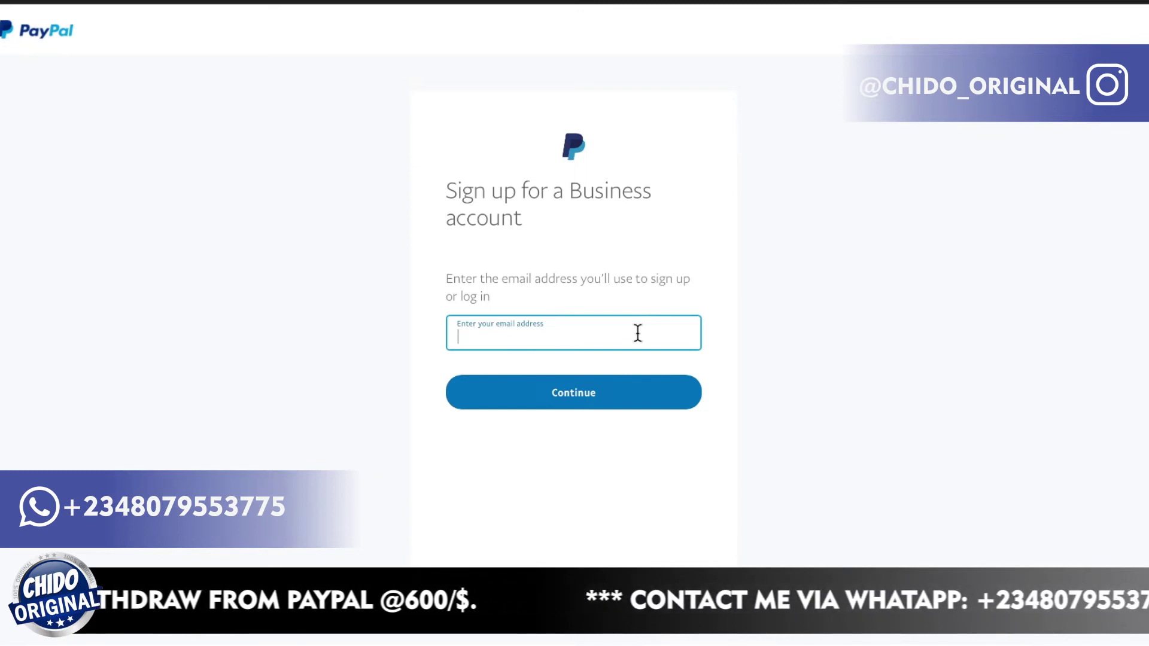
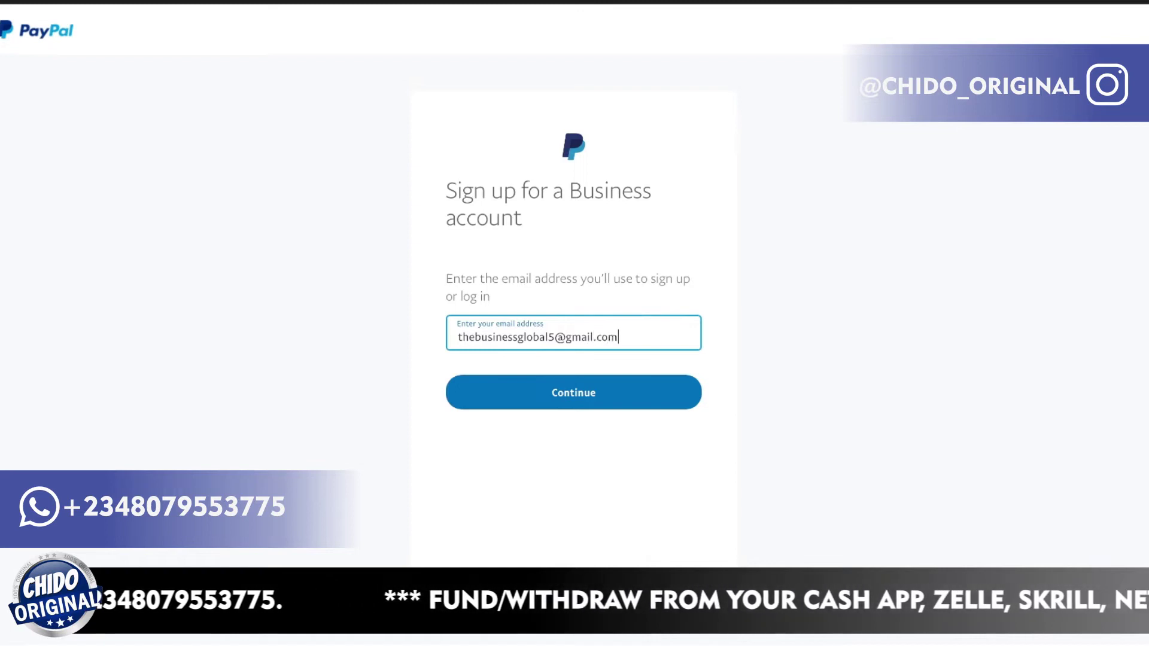
Submit the email and accept Safari's suggested strong password.
{"action": "left_click", "coordinate": [601, 427]}
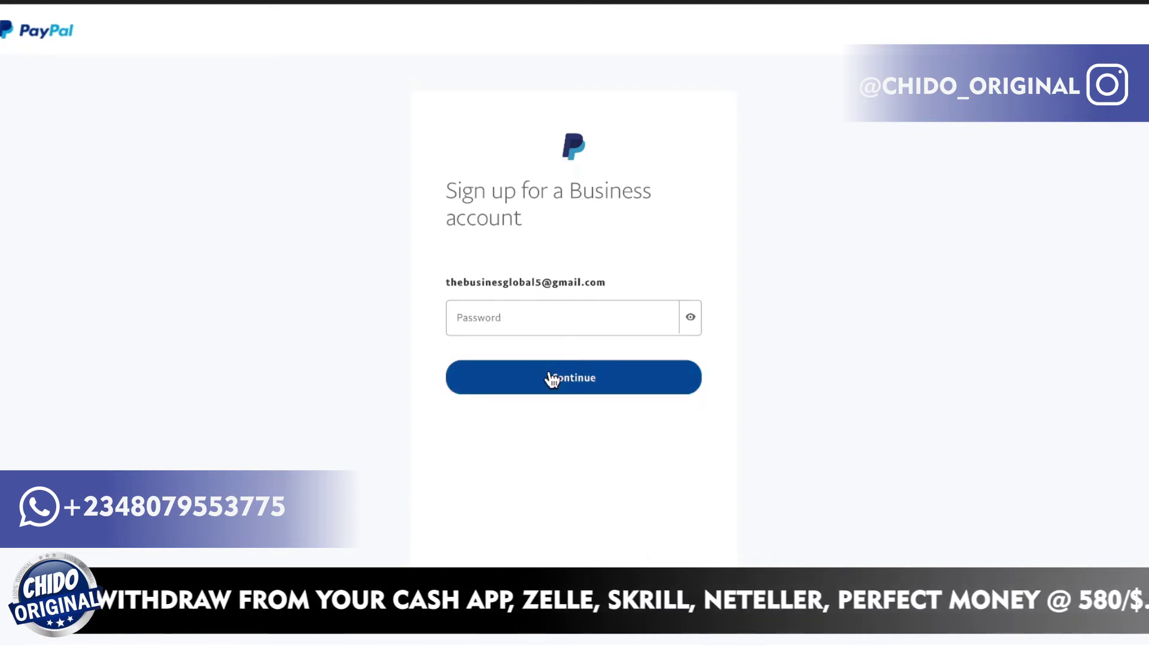
{"action": "left_click", "coordinate": [542, 321]}
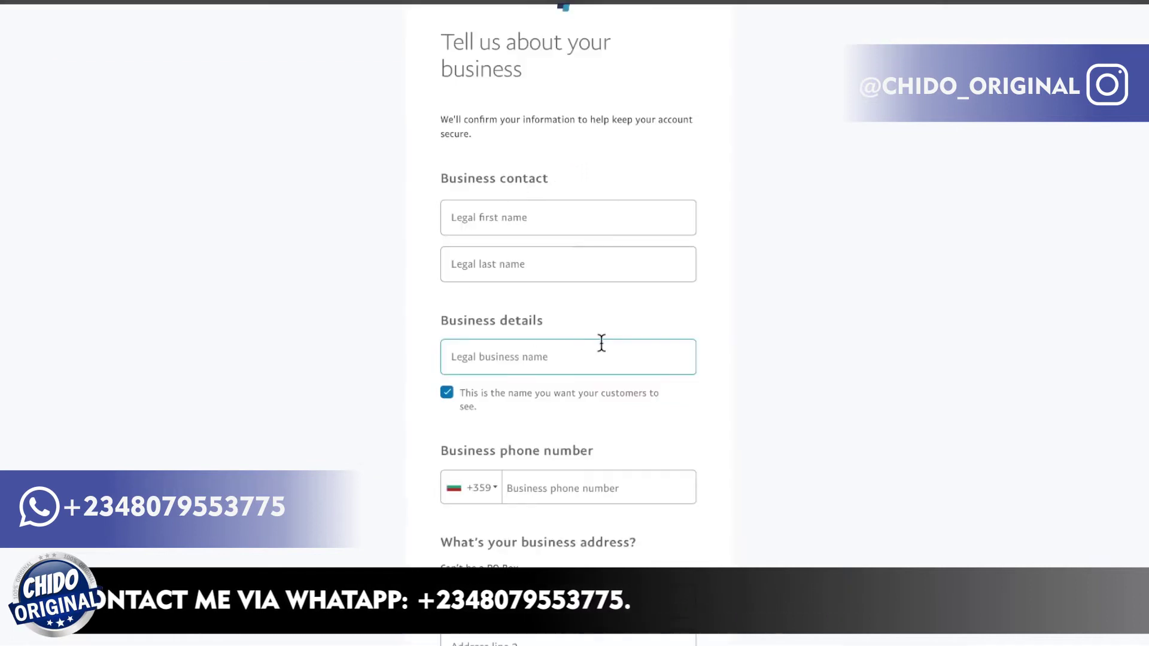
Fill in the contact's legal first name and legal last name.
{"action": "scroll", "coordinate": [601, 341], "scroll_direction": "down", "scroll_amount": 2}
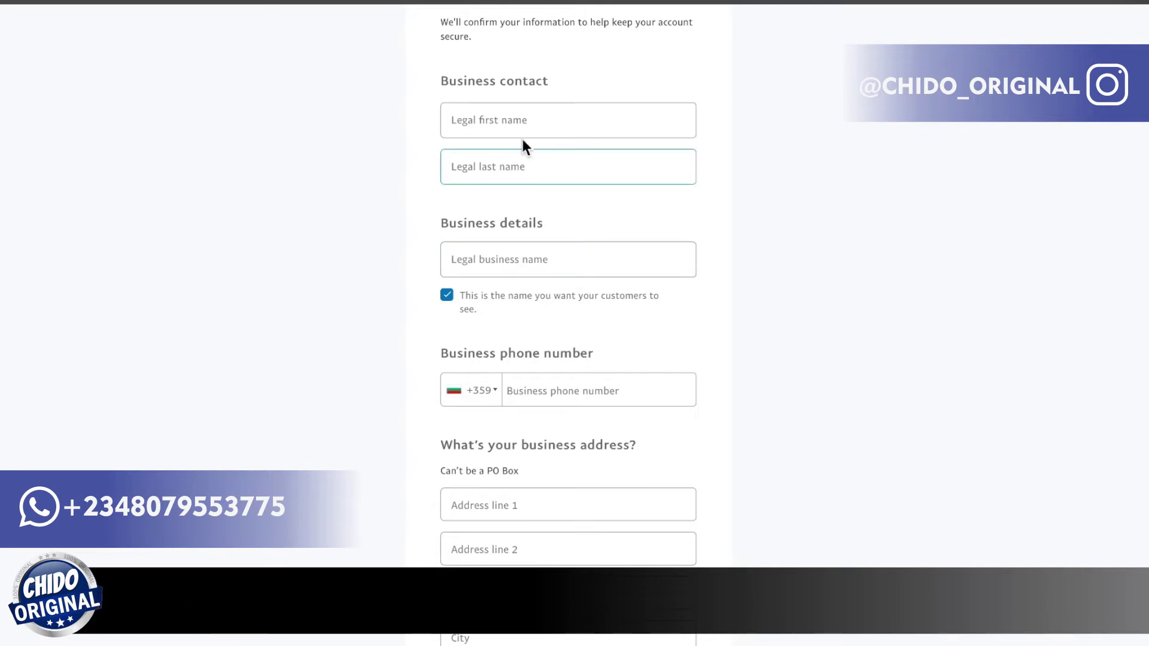
{"action": "left_click", "coordinate": [509, 122]}
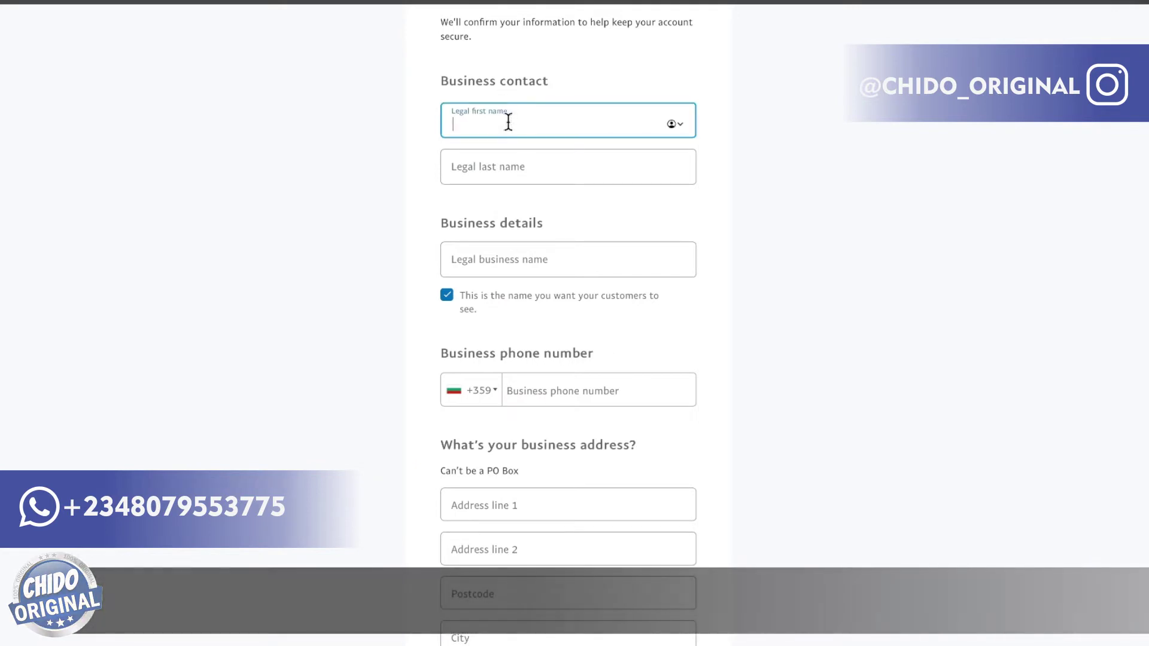
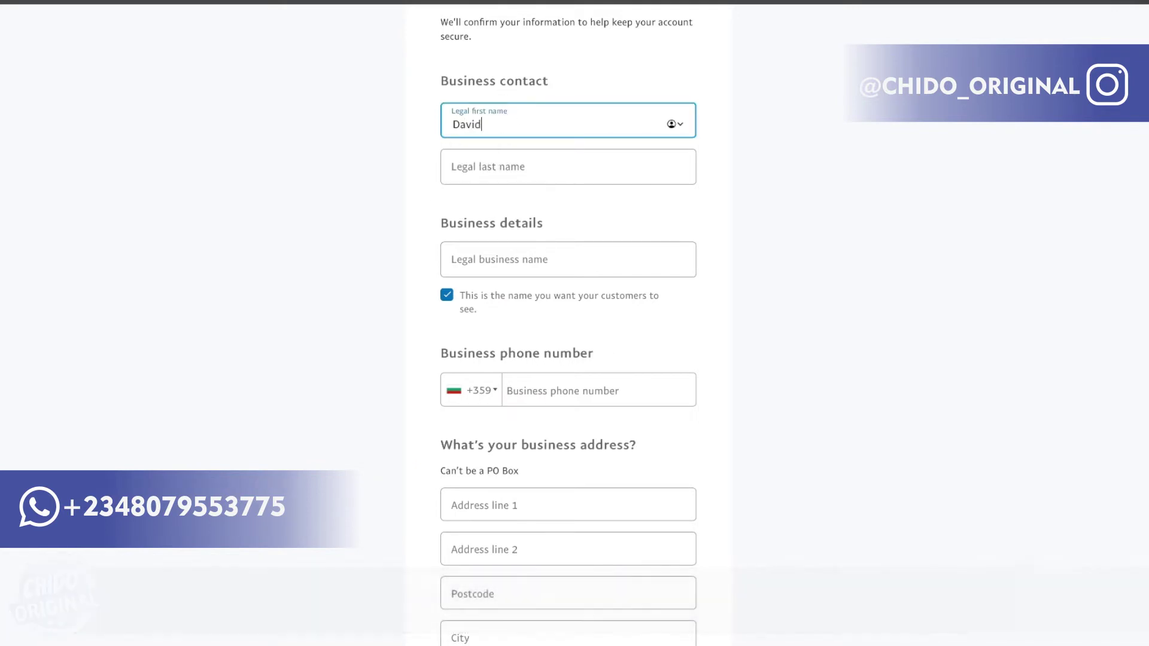
{"action": "left_click", "coordinate": [472, 160]}
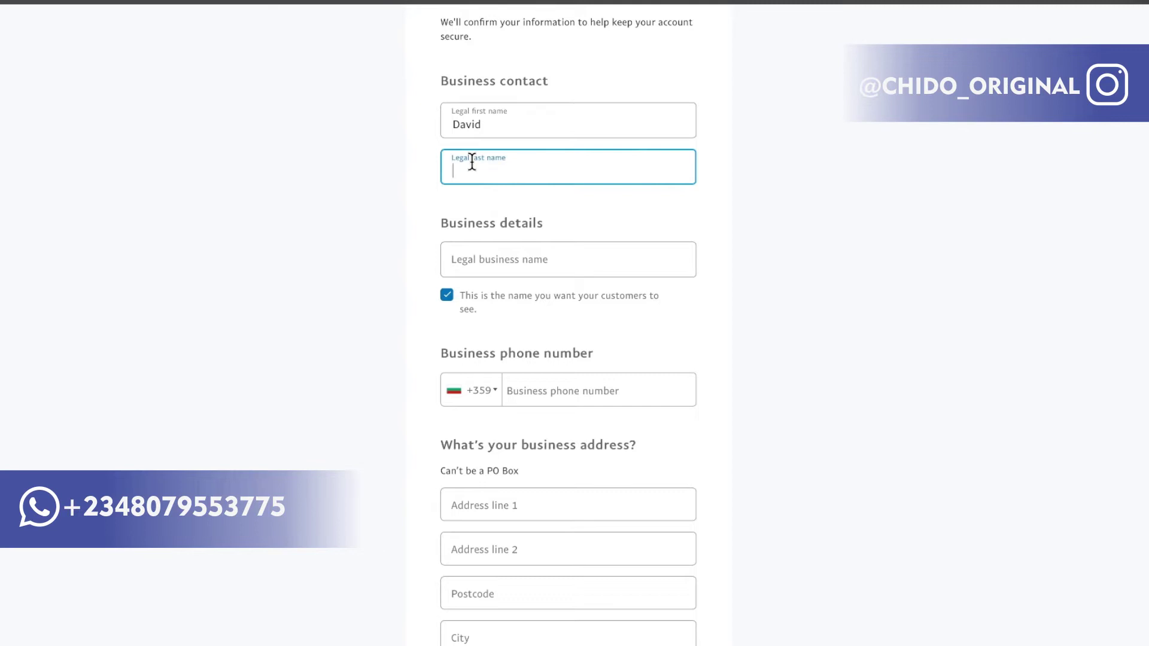
Set the legal business name to 'Business Global', correcting its capitalisation.
{"action": "scroll", "coordinate": [525, 207], "scroll_direction": "down", "scroll_amount": 2}
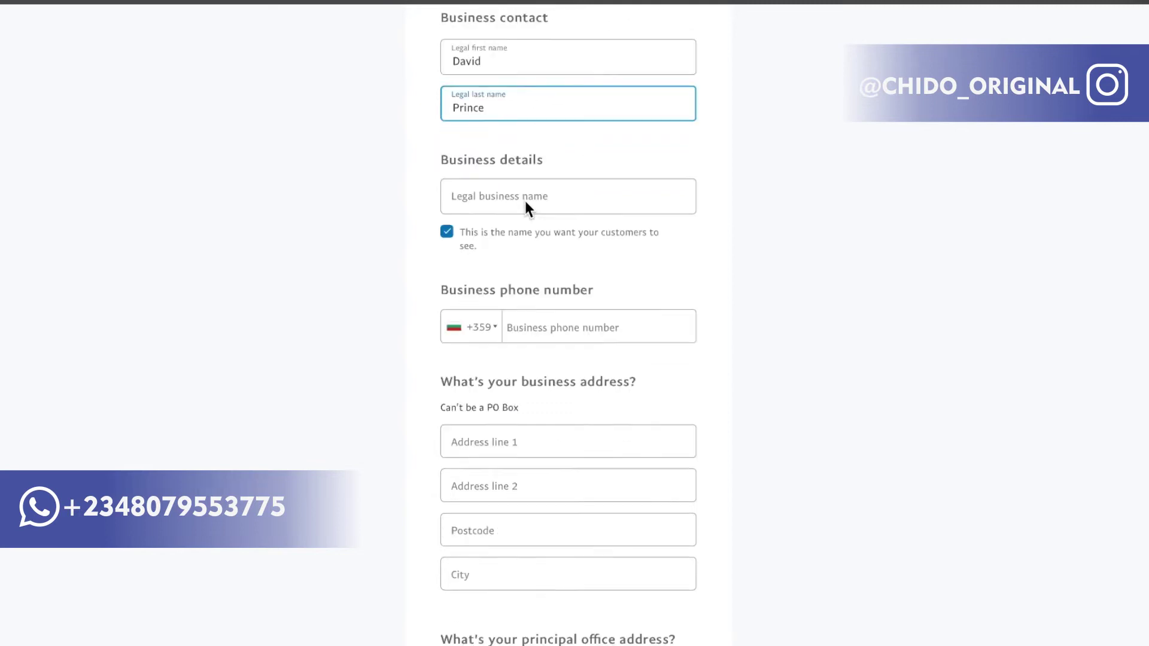
{"action": "left_click", "coordinate": [508, 157]}
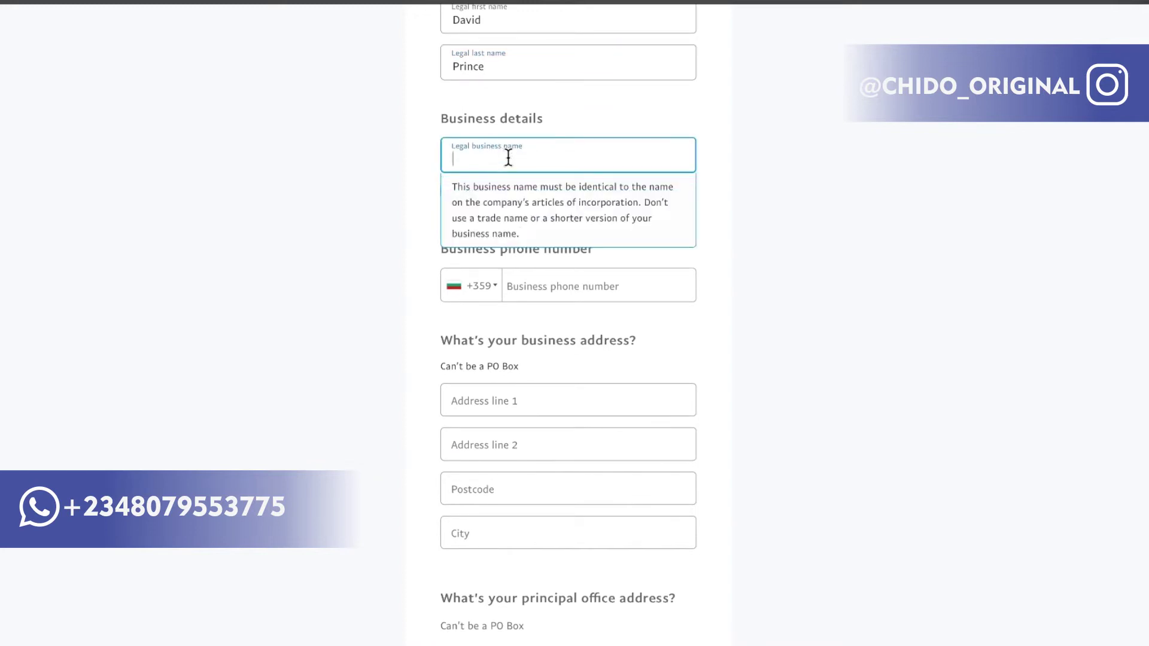
{"action": "type", "text": "Bus"}
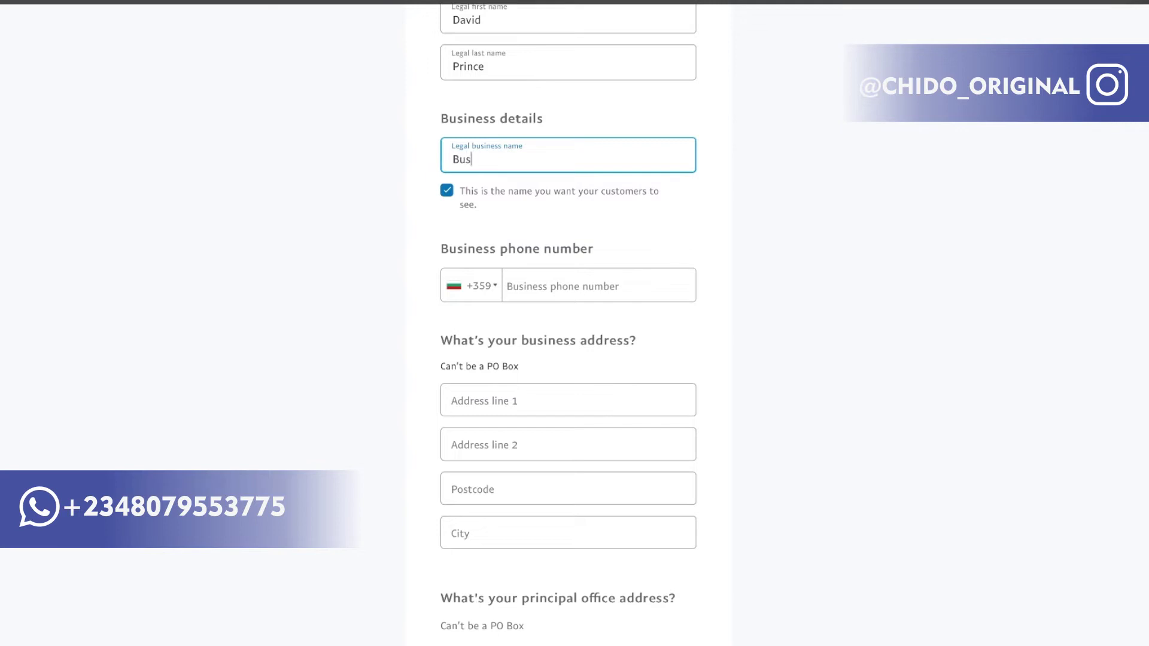
{"action": "type", "text": "iness Global"}
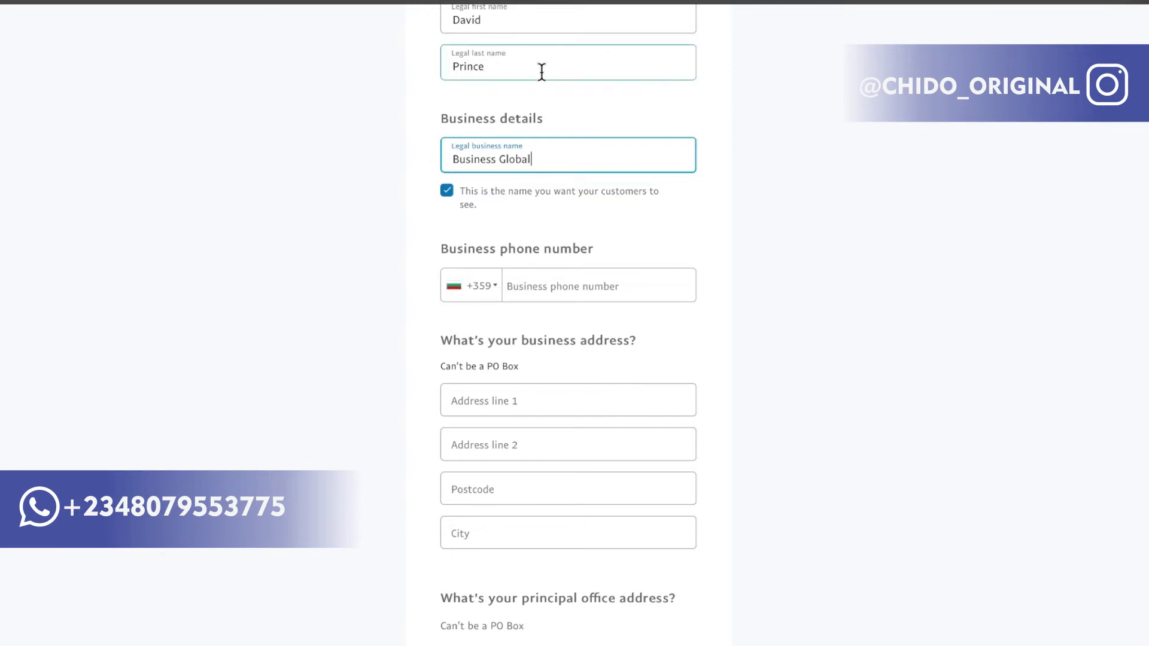
{"action": "scroll", "coordinate": [544, 267], "scroll_direction": "down", "scroll_amount": 2}
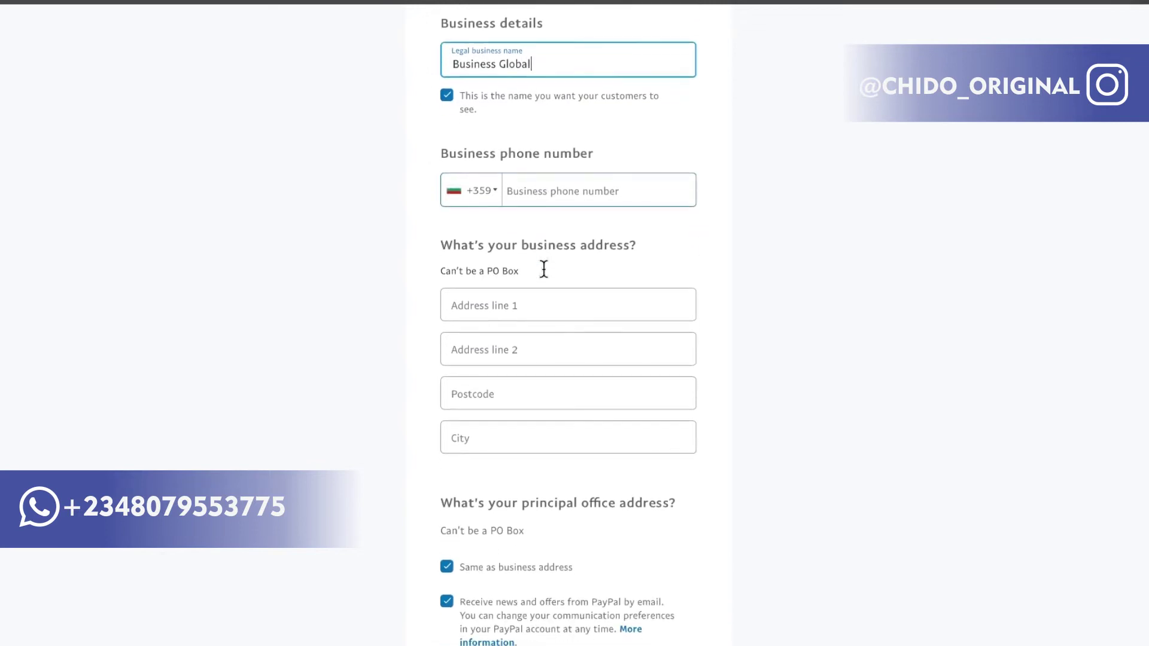
Change the business phone country code from +359 to Nigeria +234.
{"action": "left_click", "coordinate": [482, 198]}
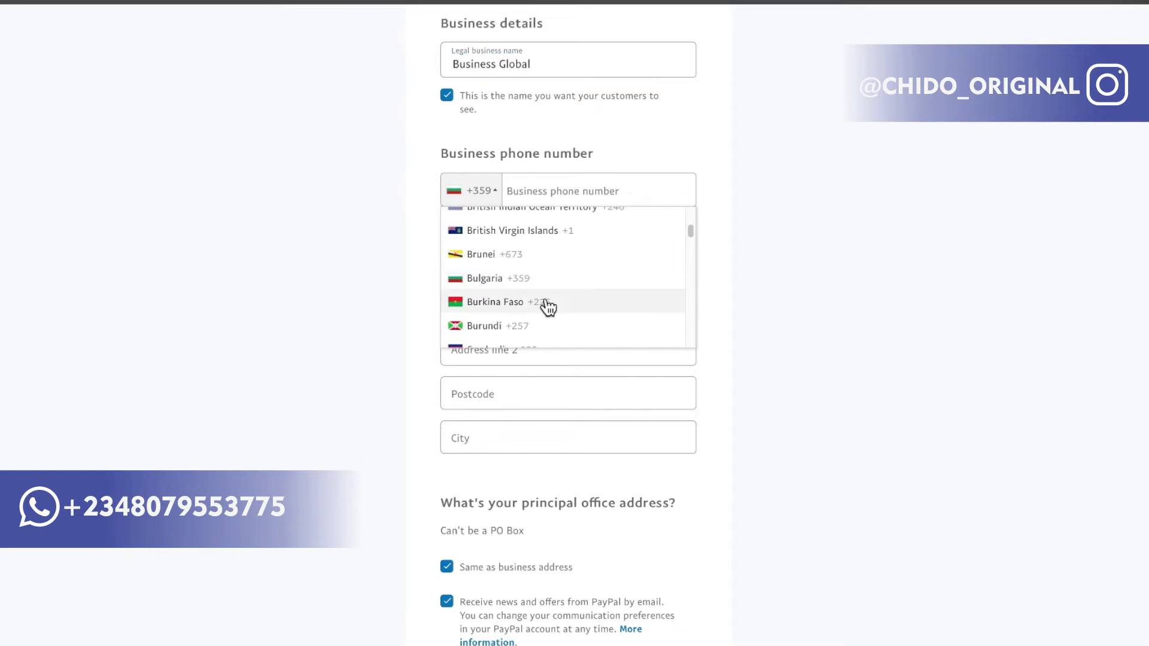
{"action": "scroll", "coordinate": [518, 287], "scroll_direction": "down", "scroll_amount": 20}
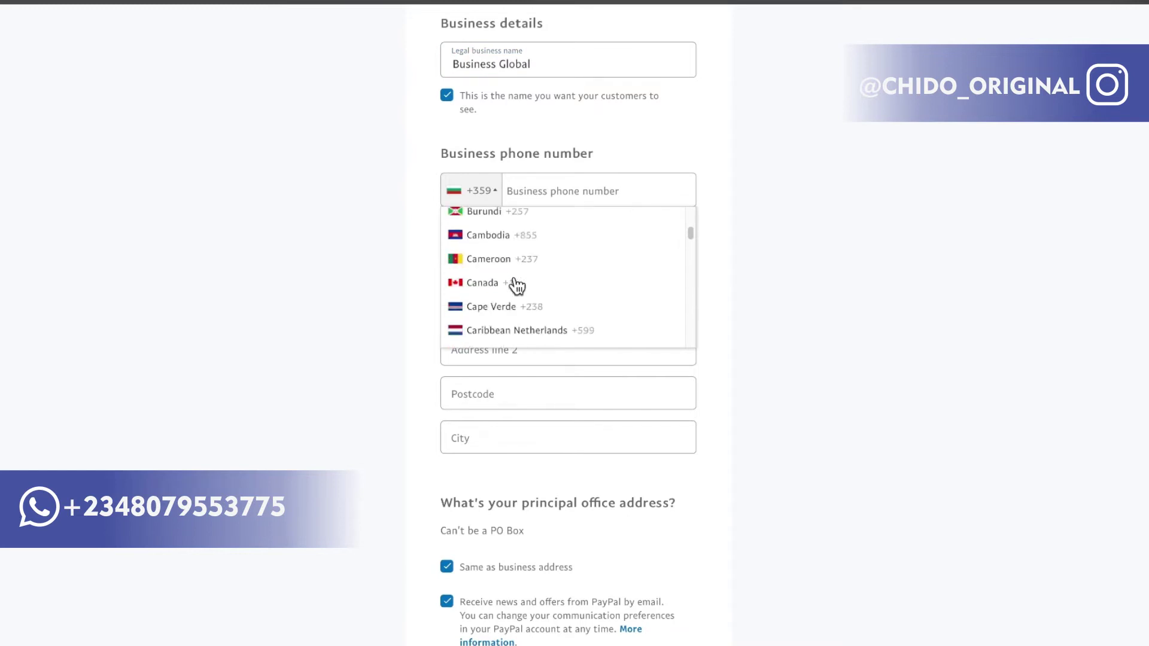
{"action": "scroll", "coordinate": [518, 286], "scroll_direction": "up", "scroll_amount": 20}
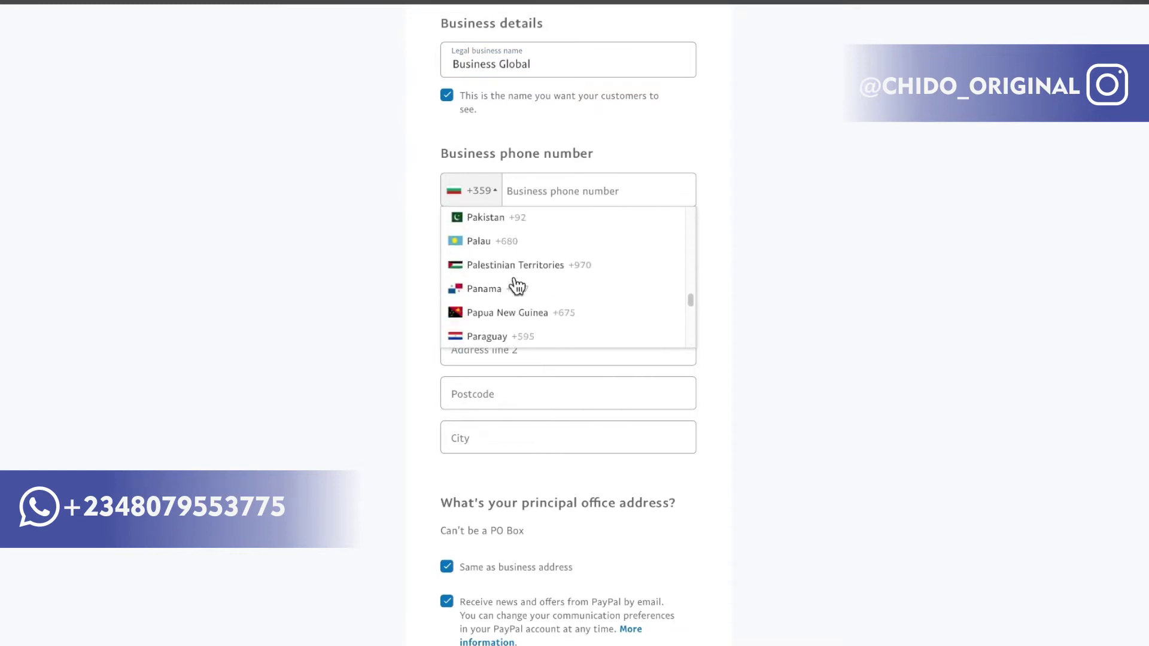
{"action": "scroll", "coordinate": [517, 287], "scroll_direction": "down", "scroll_amount": 4}
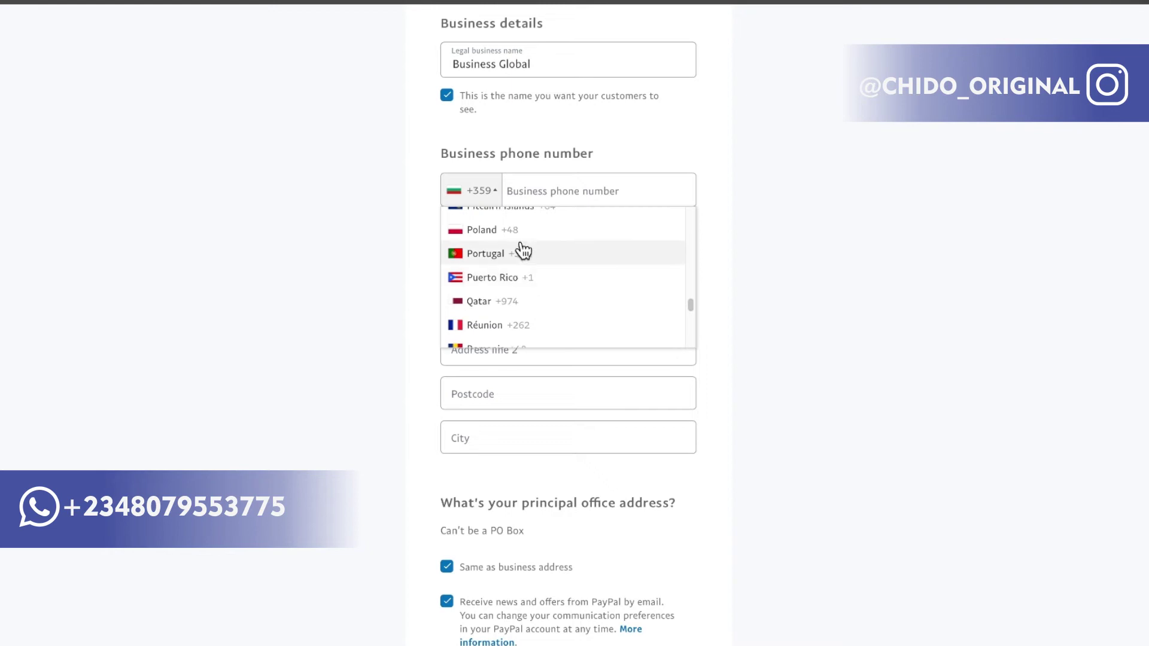
{"action": "scroll", "coordinate": [519, 257], "scroll_direction": "up", "scroll_amount": 5}
{"action": "scroll", "coordinate": [524, 273], "scroll_direction": "up", "scroll_amount": 4}
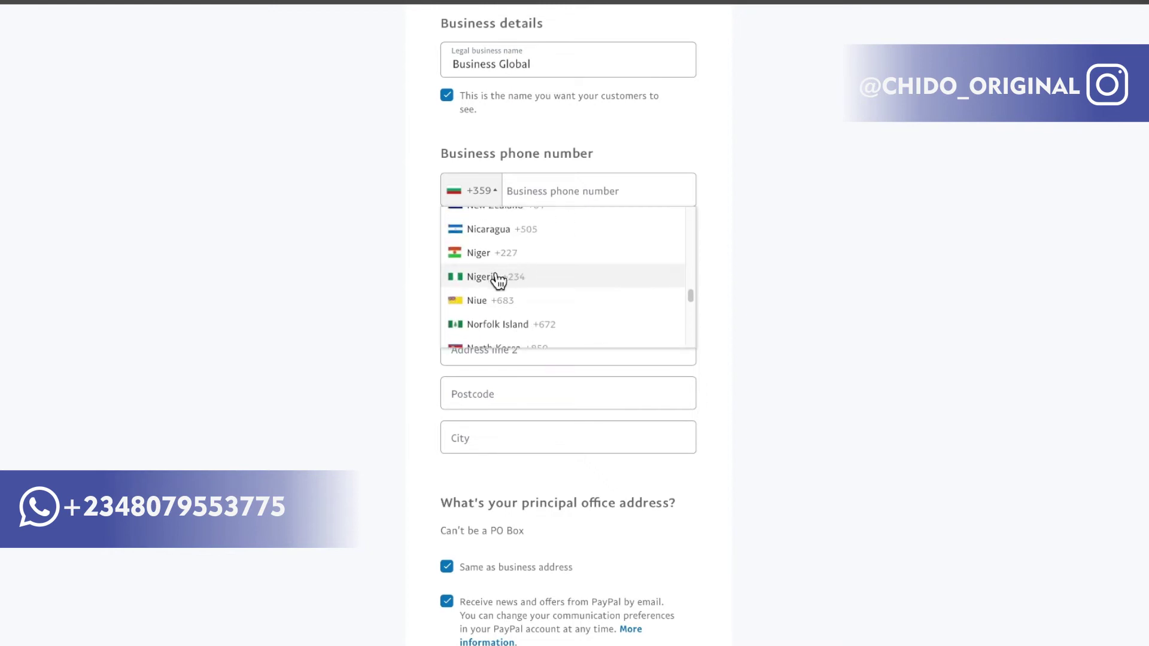
{"action": "left_click", "coordinate": [522, 272]}
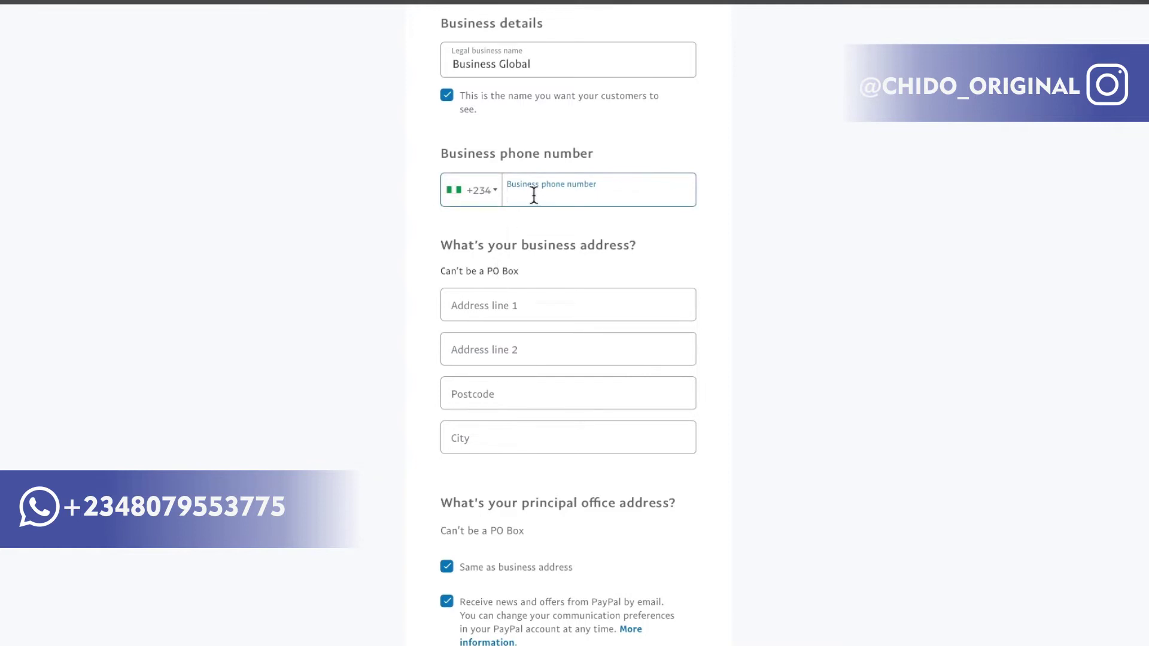
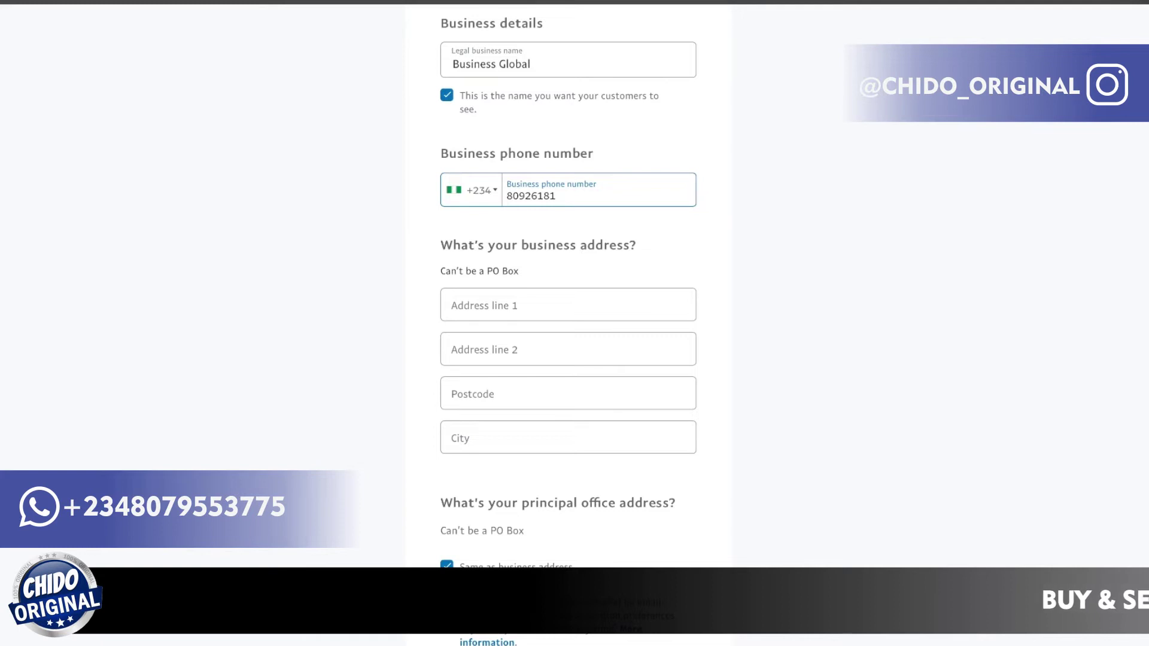
Enter the business phone number, correcting a mistyped start.
{"action": "scroll", "coordinate": [547, 323], "scroll_direction": "down", "scroll_amount": 2}
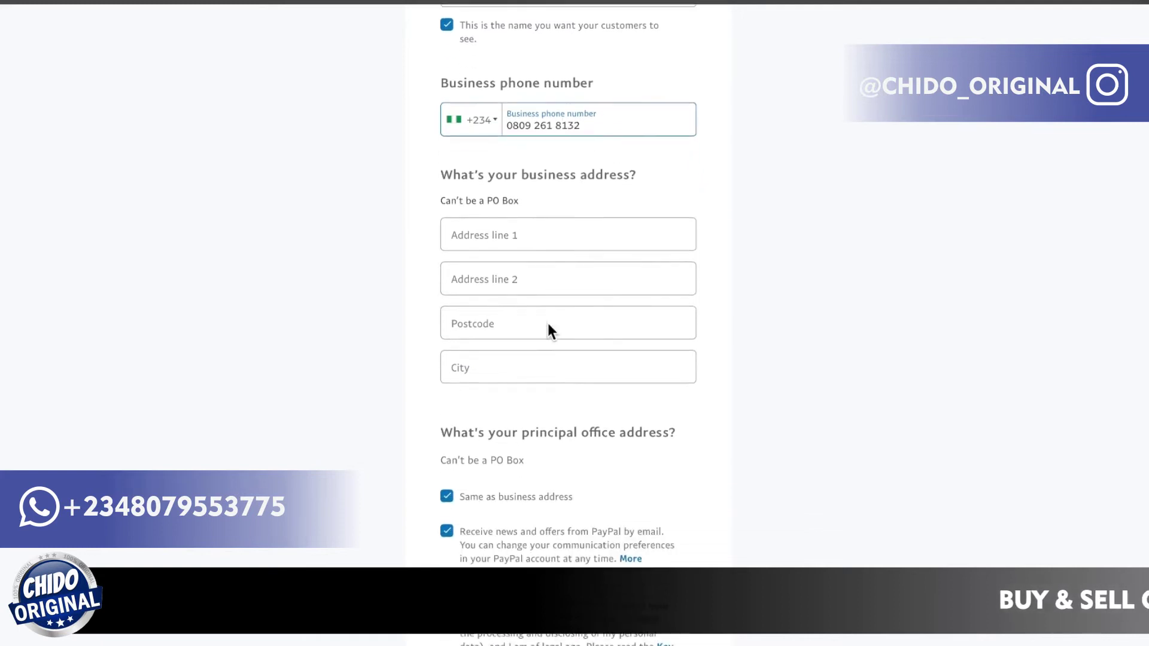
Leave Address line 1 empty and open a new Safari tab showing the Start Page.
{"action": "left_click", "coordinate": [553, 202]}
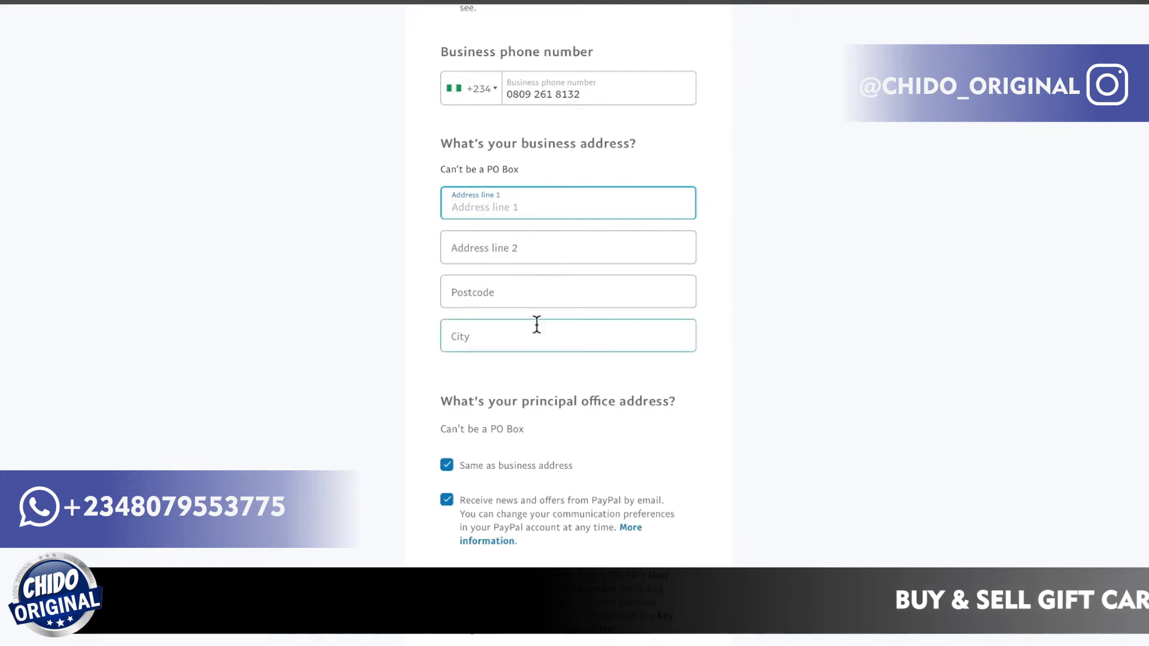
{"action": "scroll", "coordinate": [536, 324], "scroll_direction": "down", "scroll_amount": 1}
{"action": "scroll", "coordinate": [536, 324], "scroll_direction": "up", "scroll_amount": 2}
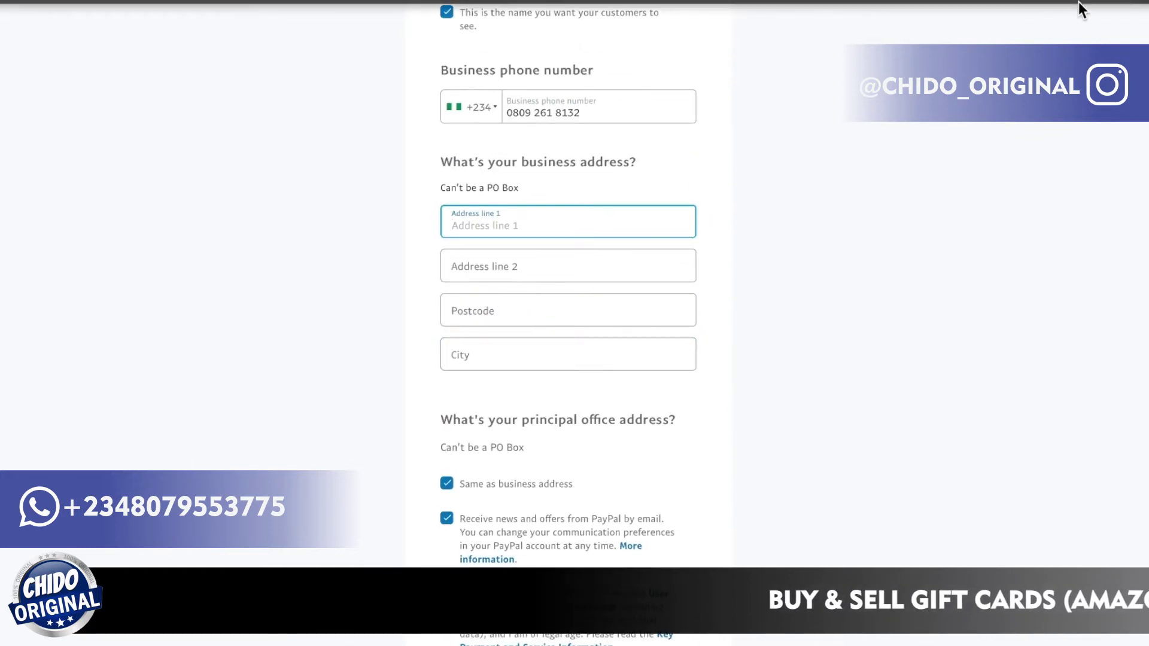
{"action": "left_click", "coordinate": [1129, 2]}
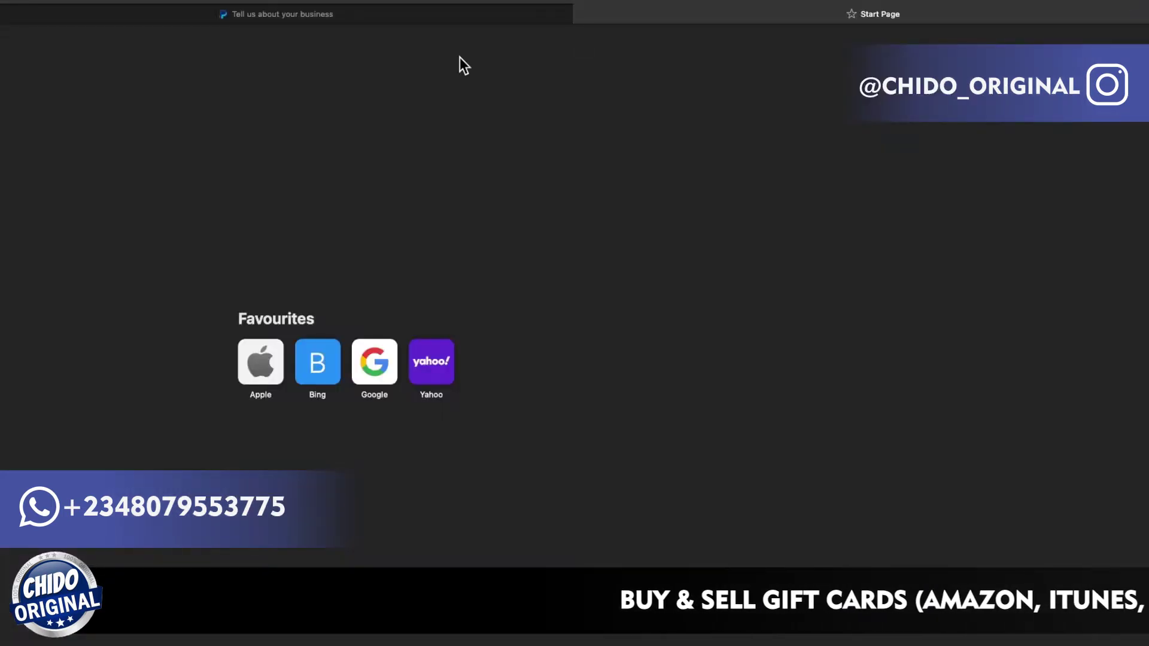
Search Google for 'real bulgarian address'.
{"action": "type", "text": "real b"}
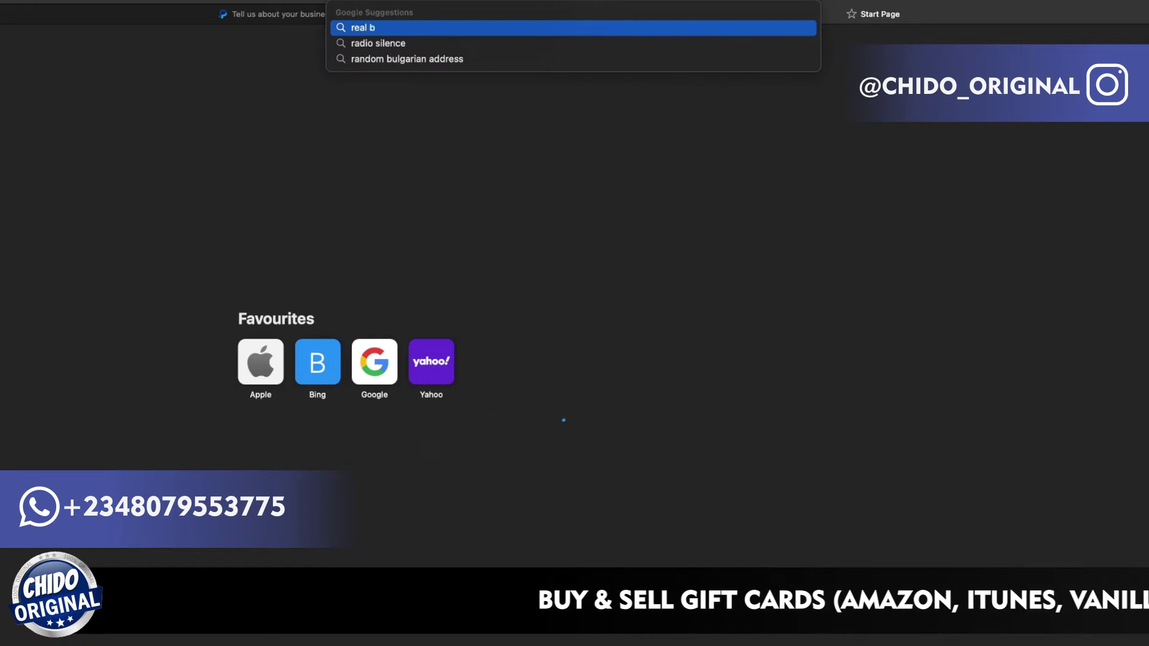
{"action": "type", "text": "ulgar"}
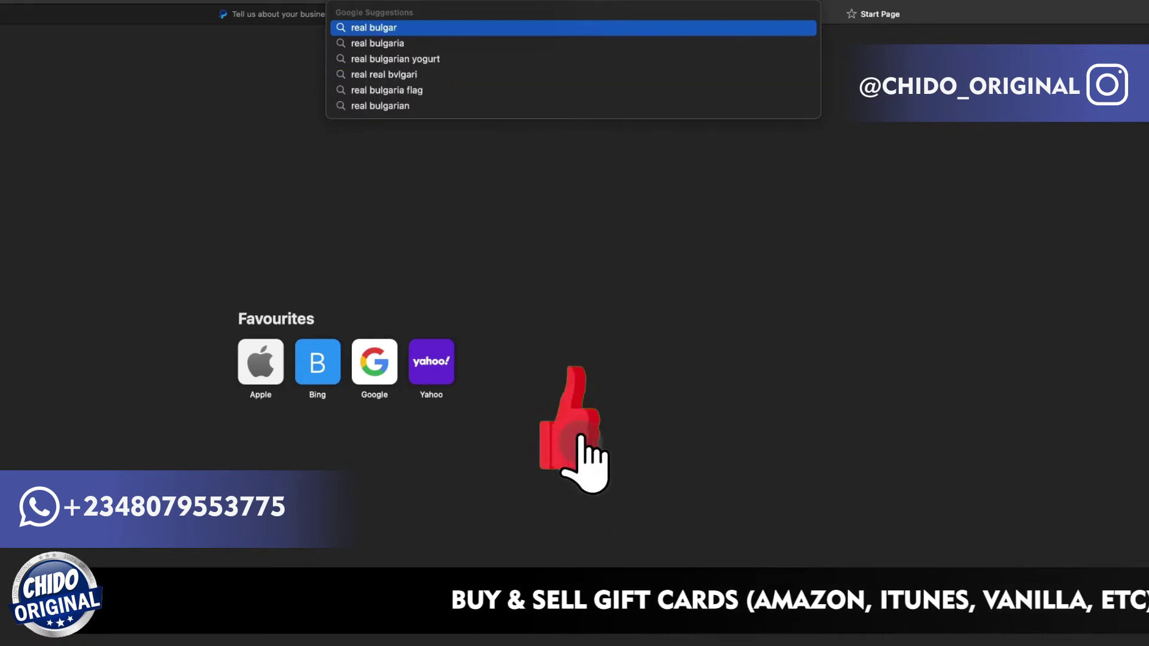
{"action": "type", "text": "ian"}
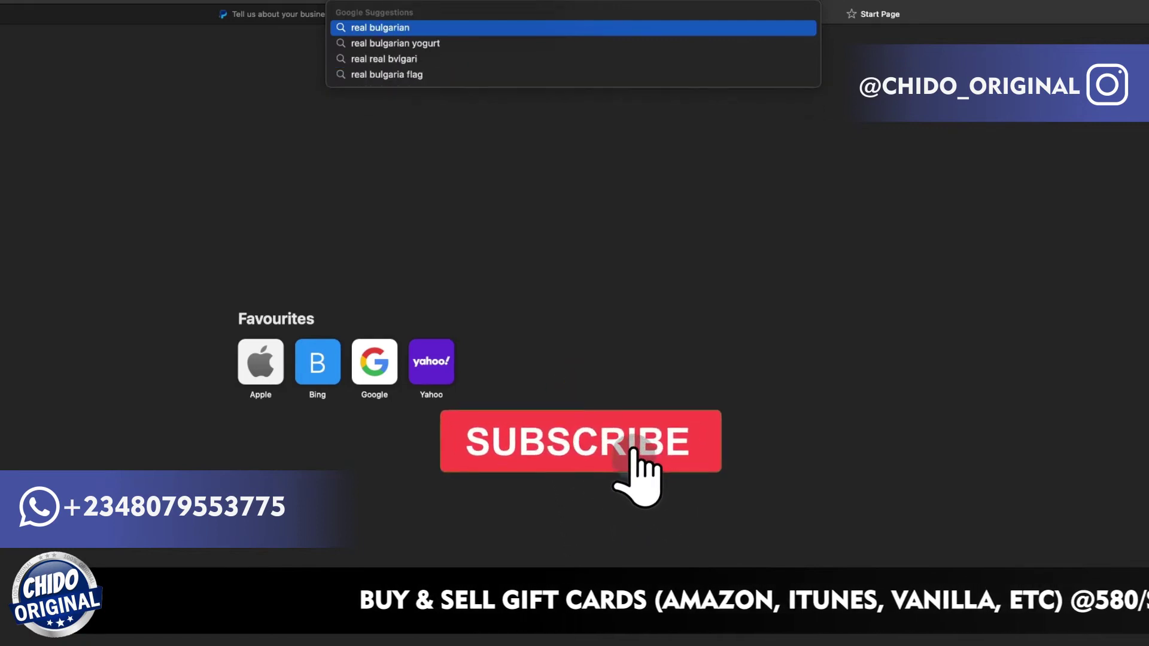
{"action": "type", "text": " addr"}
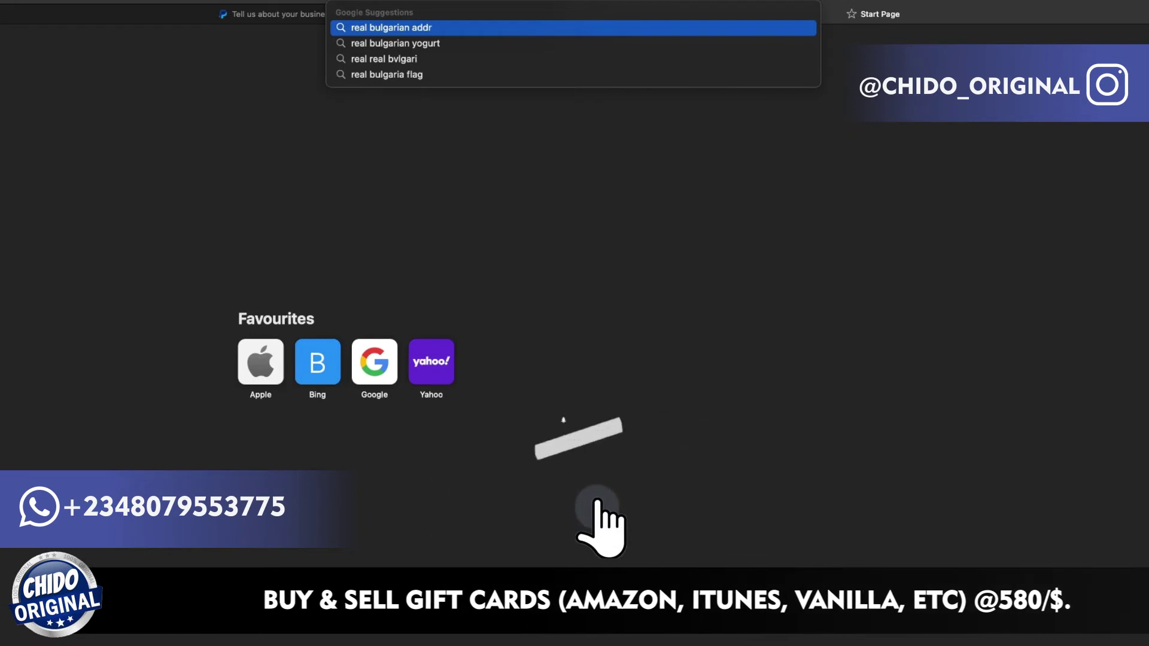
{"action": "type", "text": "ess"}
{"action": "key", "text": "Return"}
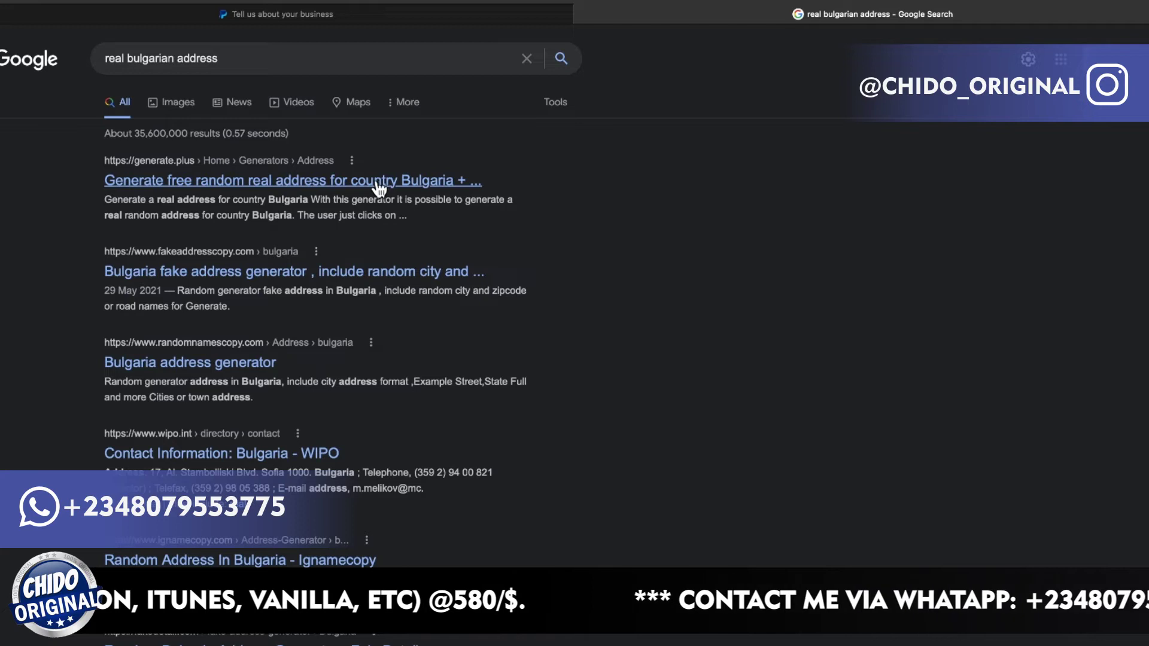
Copy the street address from GeneratePlus's Bulgarian address generator, then return to the PayPal tab.
{"action": "left_click", "coordinate": [277, 191]}
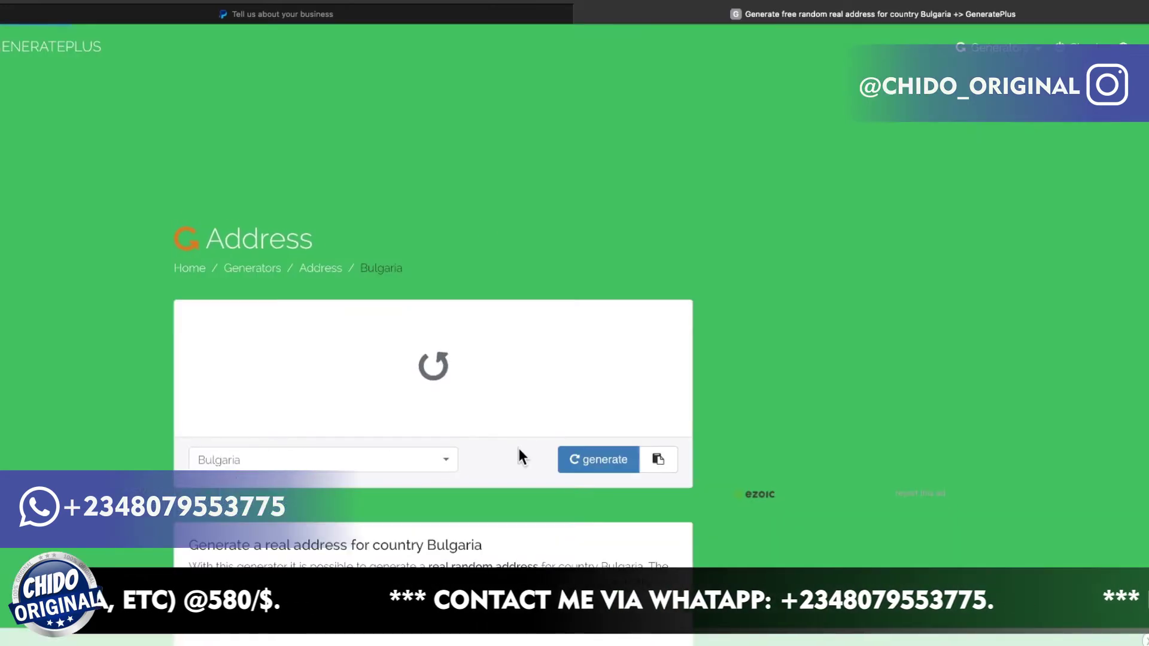
{"action": "scroll", "coordinate": [519, 446], "scroll_direction": "down", "scroll_amount": 5}
{"action": "scroll", "coordinate": [519, 448], "scroll_direction": "up", "scroll_amount": 3}
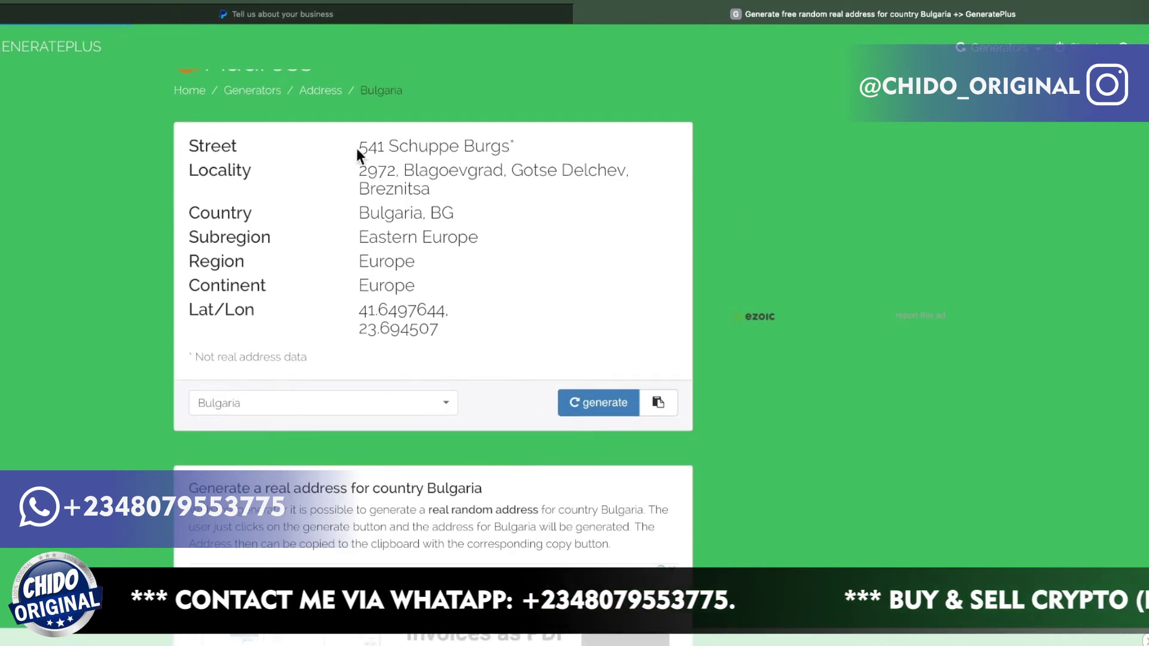
{"action": "triple_click", "coordinate": [513, 146]}
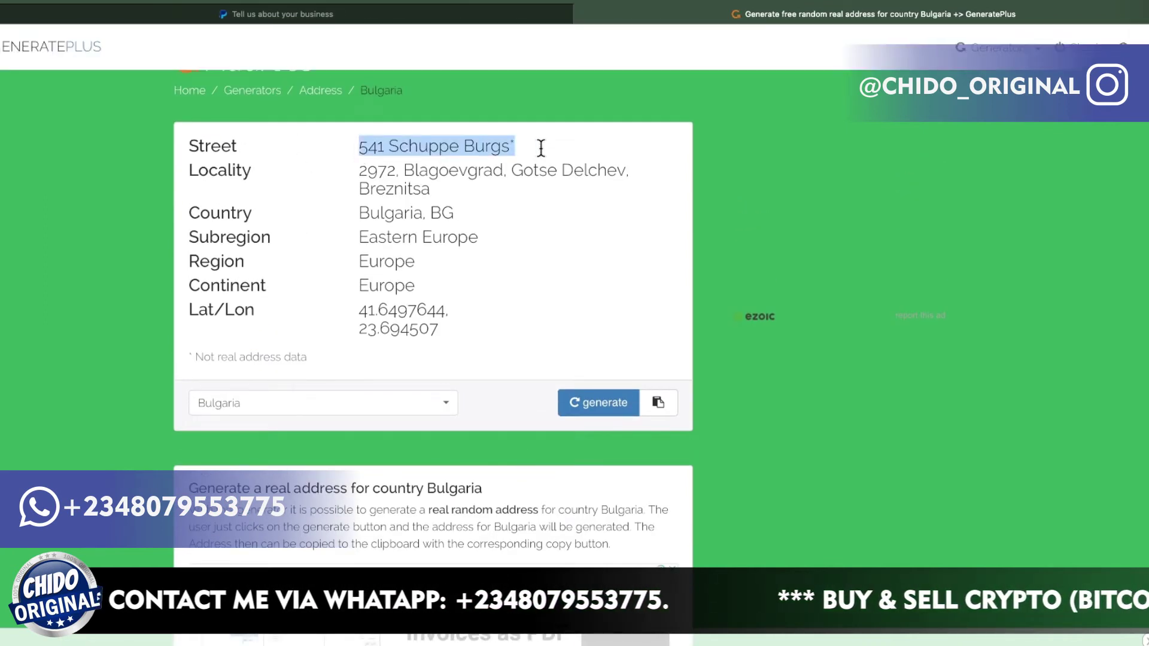
{"action": "right_click", "coordinate": [467, 150]}
{"action": "left_click", "coordinate": [525, 207]}
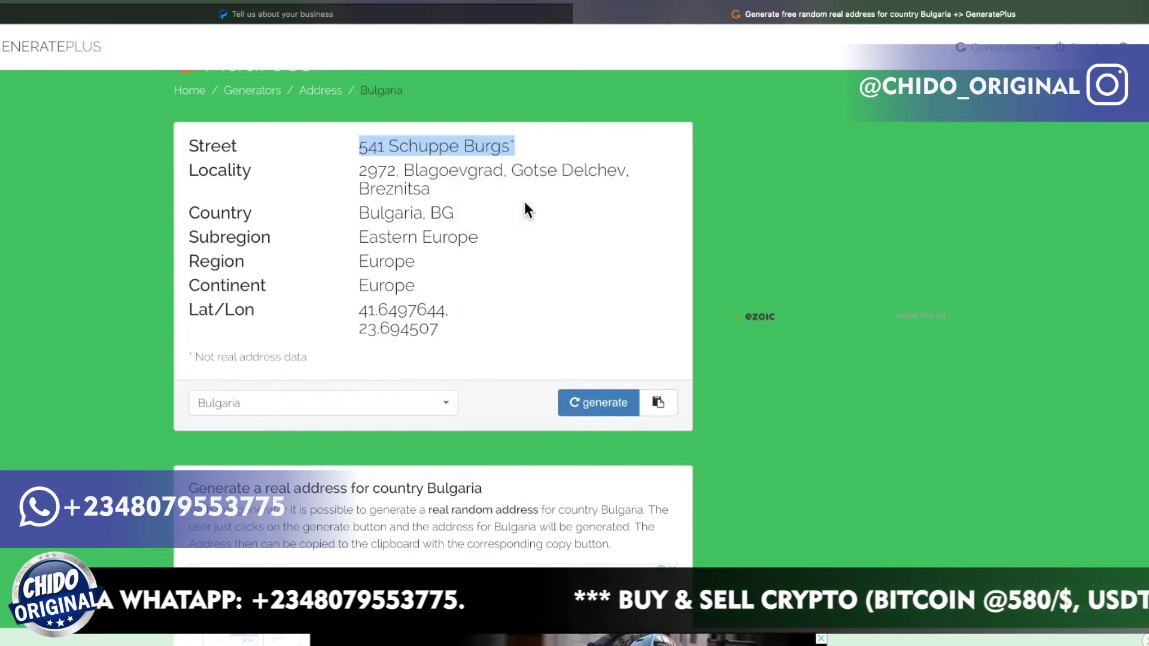
{"action": "left_click", "coordinate": [322, 13]}
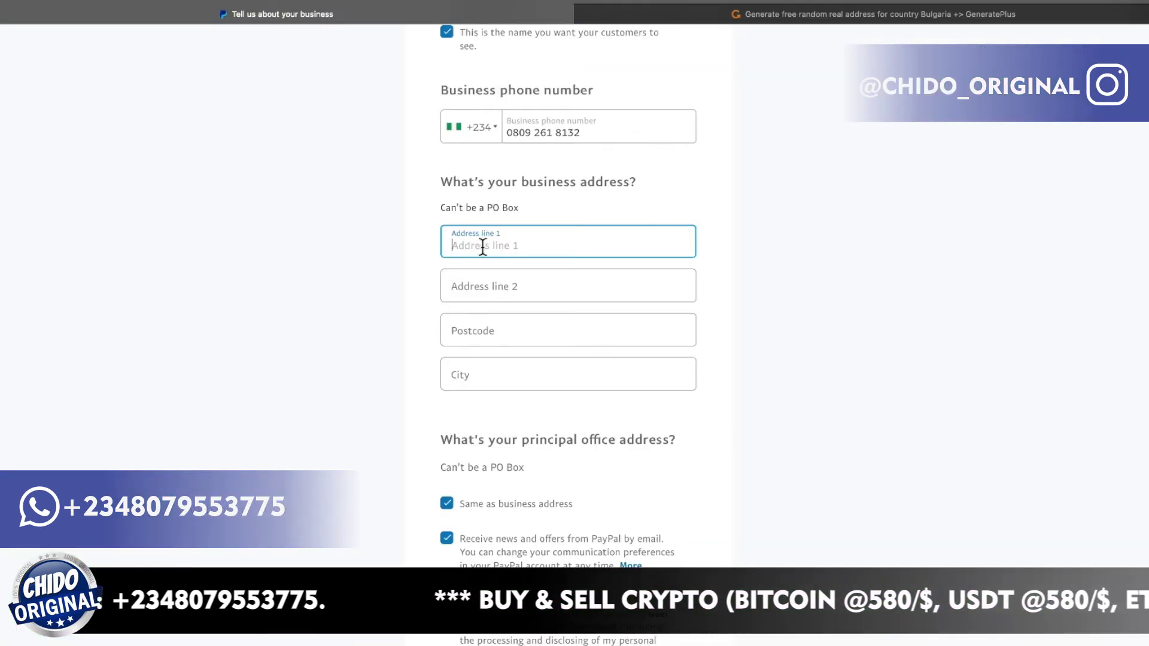
Paste the copied Bulgarian street into PayPal's Address line 1, then return to GeneratePlus.
{"action": "key", "text": "super+v"}
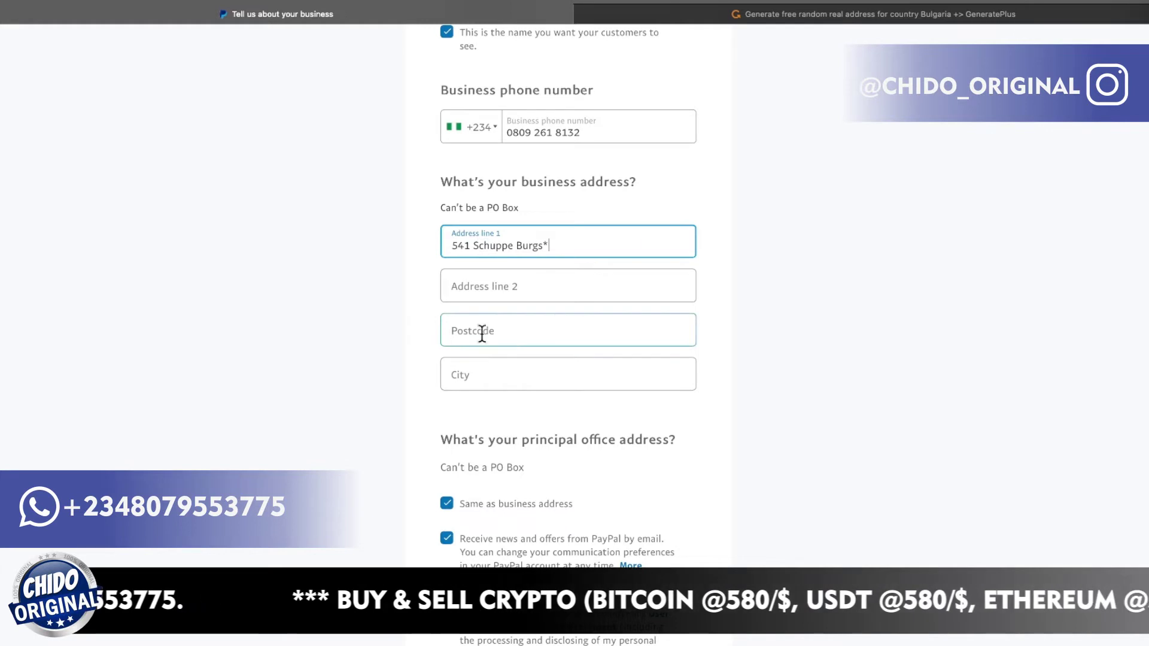
{"action": "left_click", "coordinate": [642, 11]}
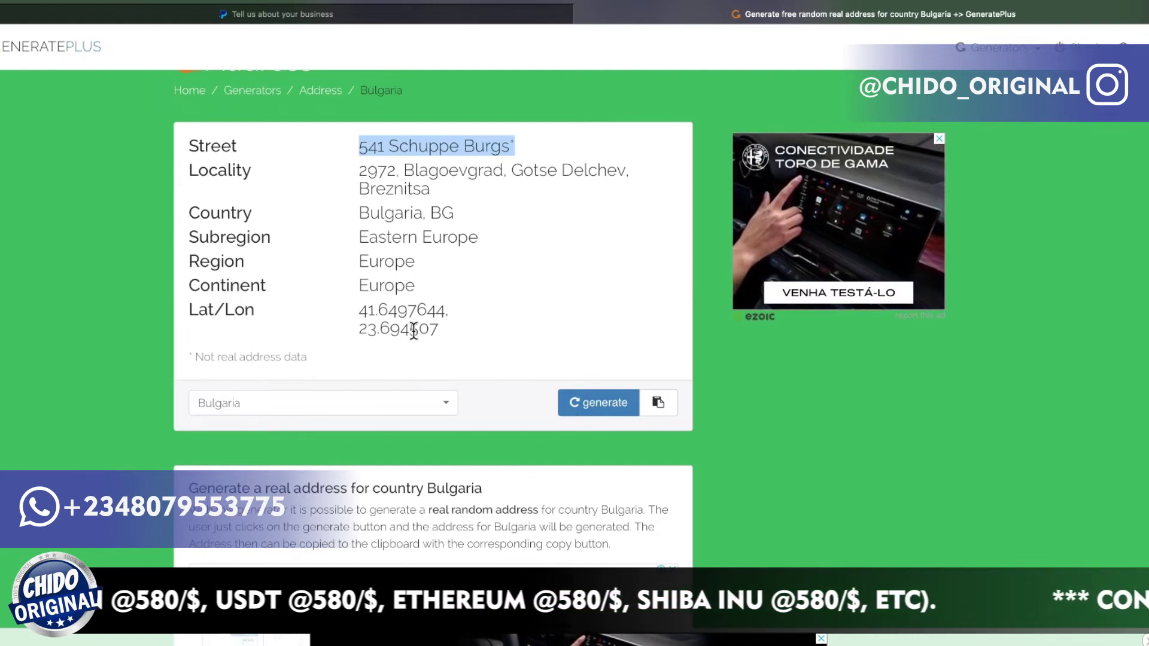
Copy the 'Eastern Europe' subregion from GeneratePlus into PayPal's City field.
{"action": "scroll", "coordinate": [413, 330], "scroll_direction": "down", "scroll_amount": 3}
{"action": "scroll", "coordinate": [415, 330], "scroll_direction": "up", "scroll_amount": 2}
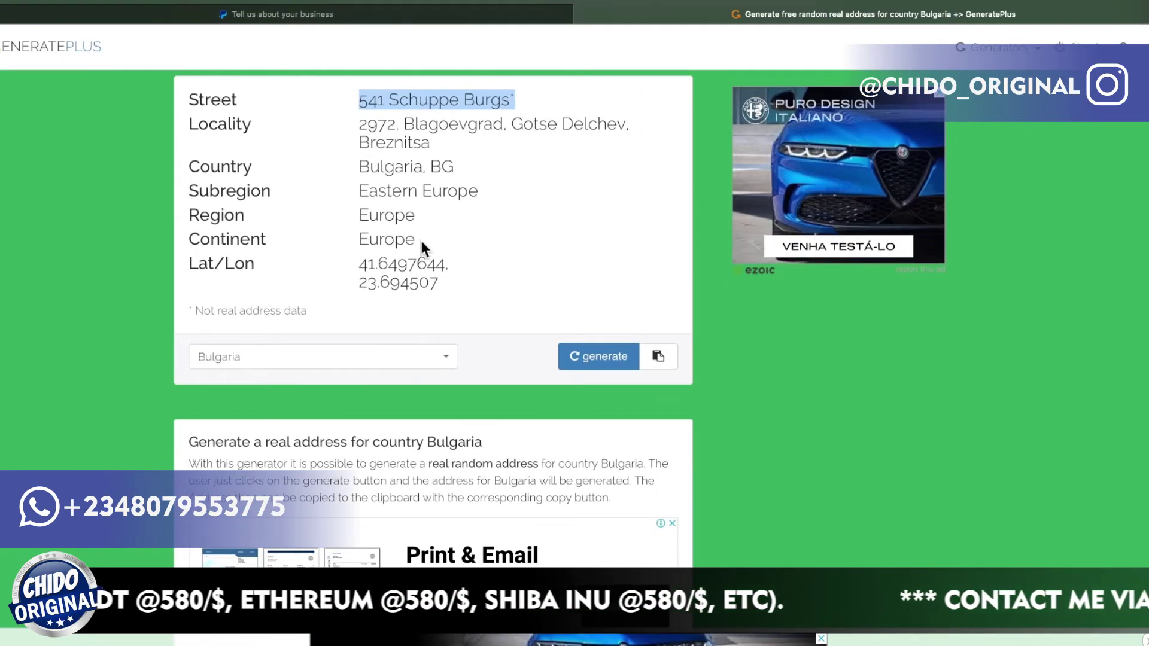
{"action": "left_click", "coordinate": [479, 189]}
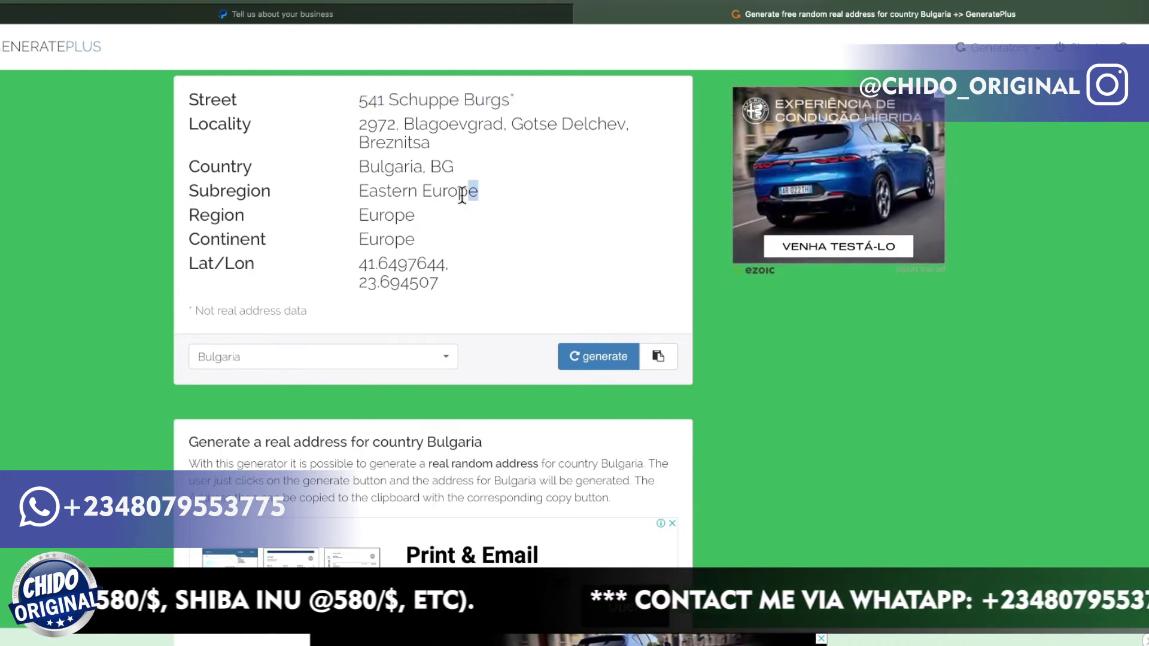
{"action": "left_click_drag", "start_coordinate": [478, 191], "coordinate": [363, 191]}
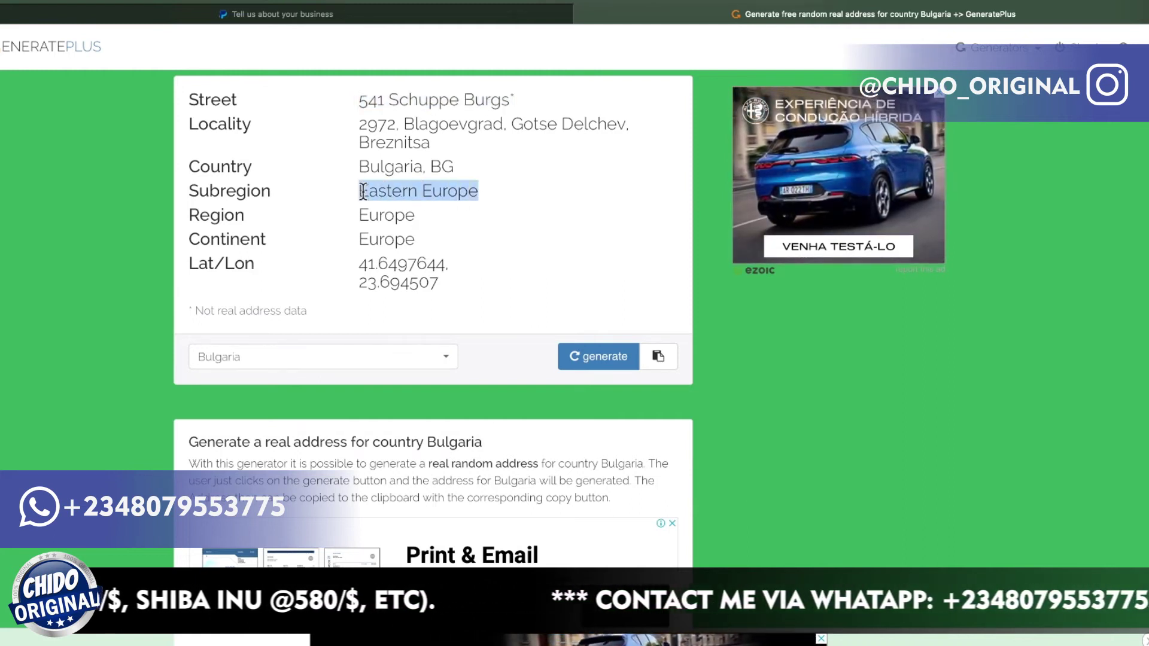
{"action": "right_click", "coordinate": [395, 193]}
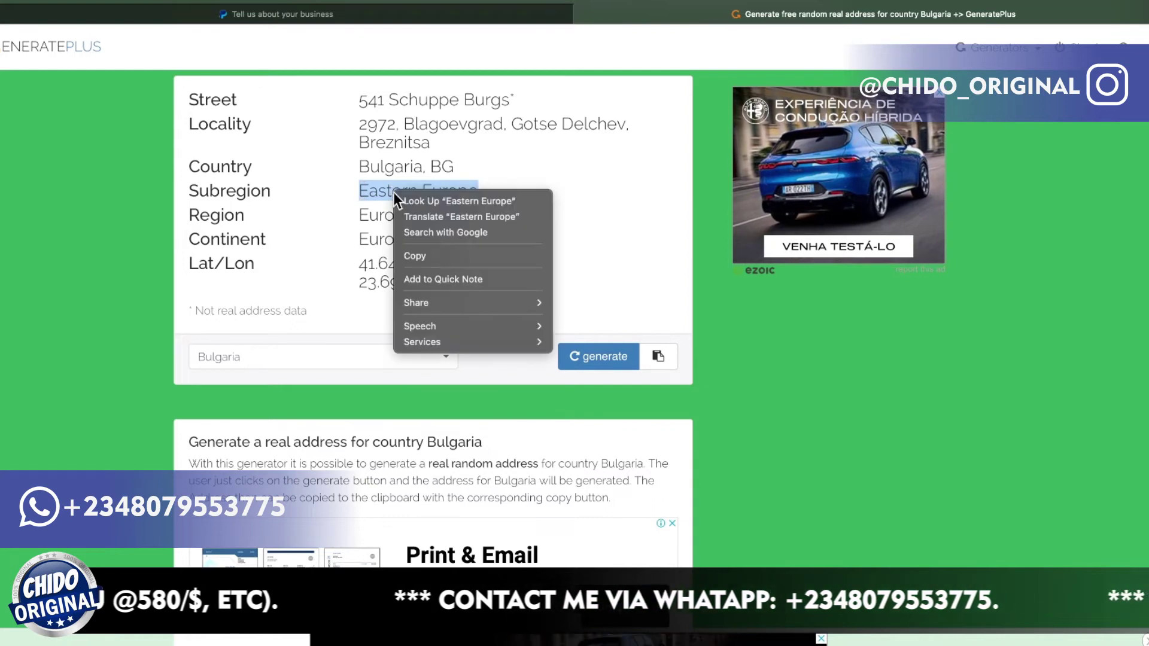
{"action": "left_click", "coordinate": [451, 256]}
{"action": "left_click", "coordinate": [299, 14]}
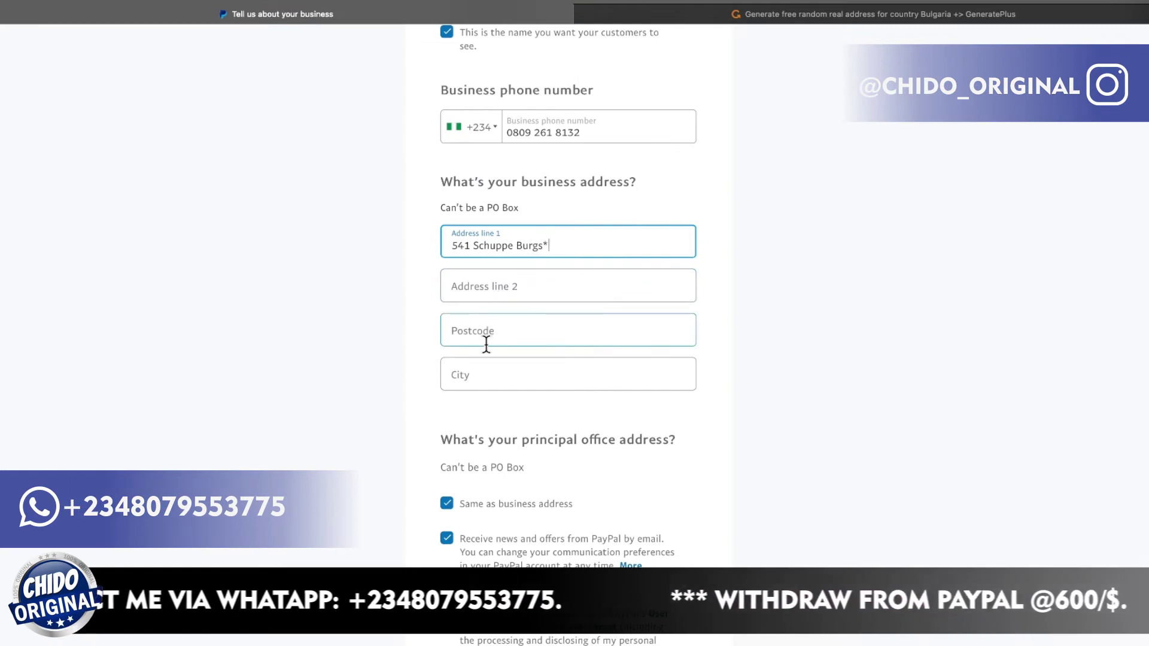
{"action": "left_click", "coordinate": [477, 371]}
{"action": "key", "text": "super+v"}
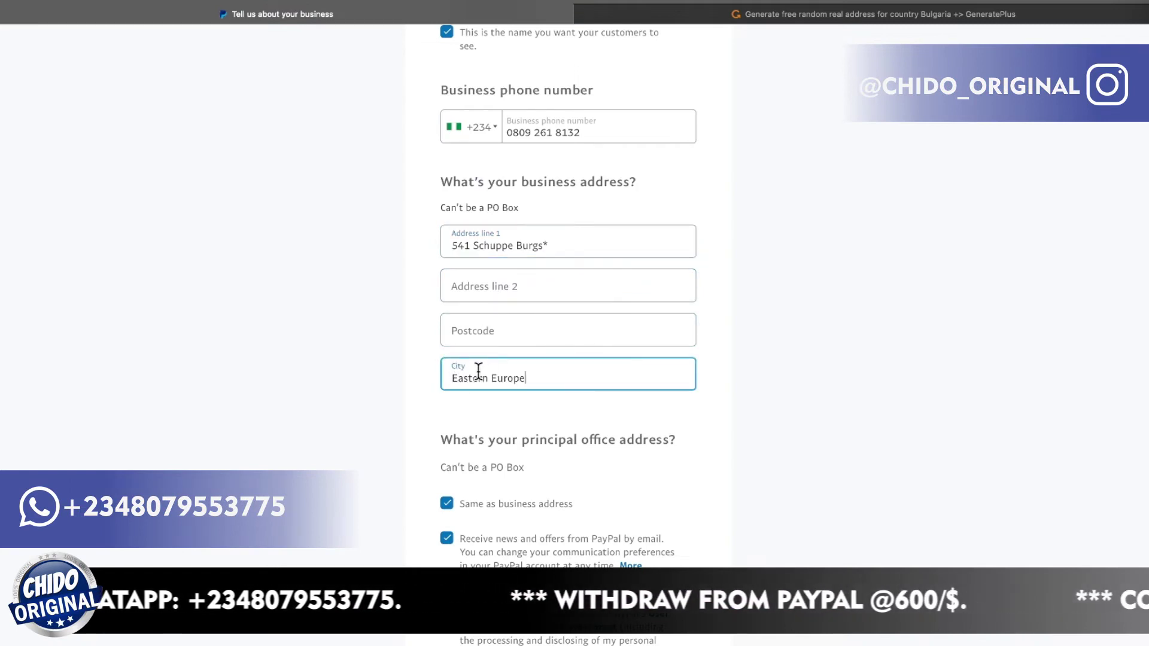
{"action": "left_click", "coordinate": [725, 15]}
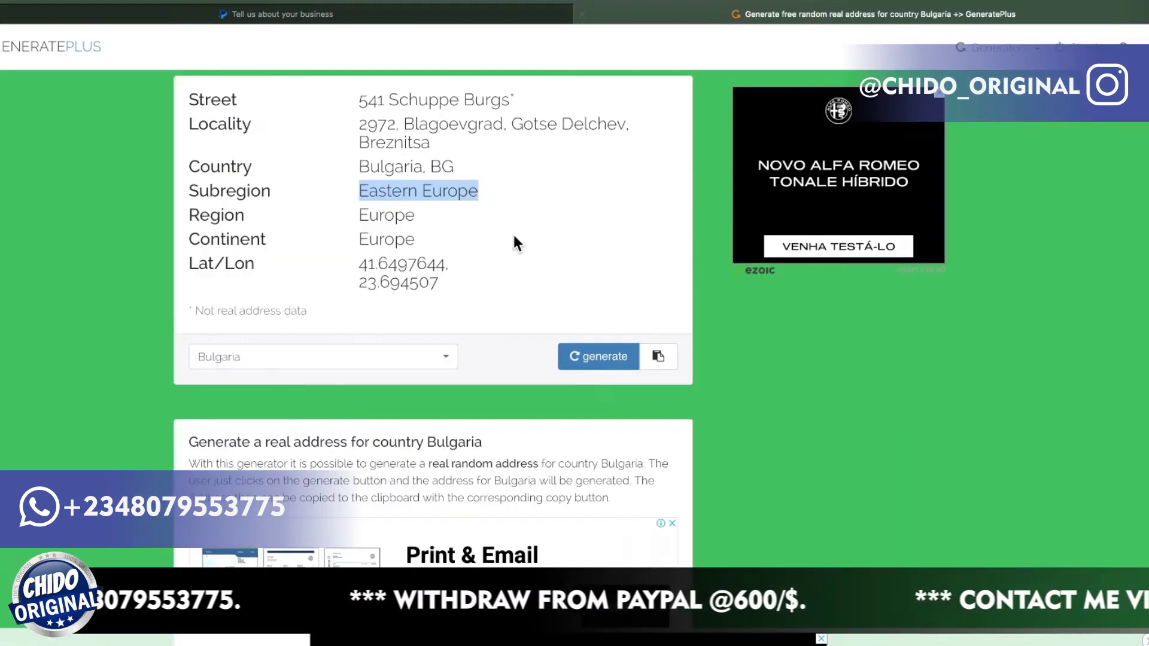
Copy 'Eastern Europe' again and paste it as a search in a new Safari tab.
{"action": "scroll", "coordinate": [445, 296], "scroll_direction": "down", "scroll_amount": 1}
{"action": "scroll", "coordinate": [444, 296], "scroll_direction": "up", "scroll_amount": 2}
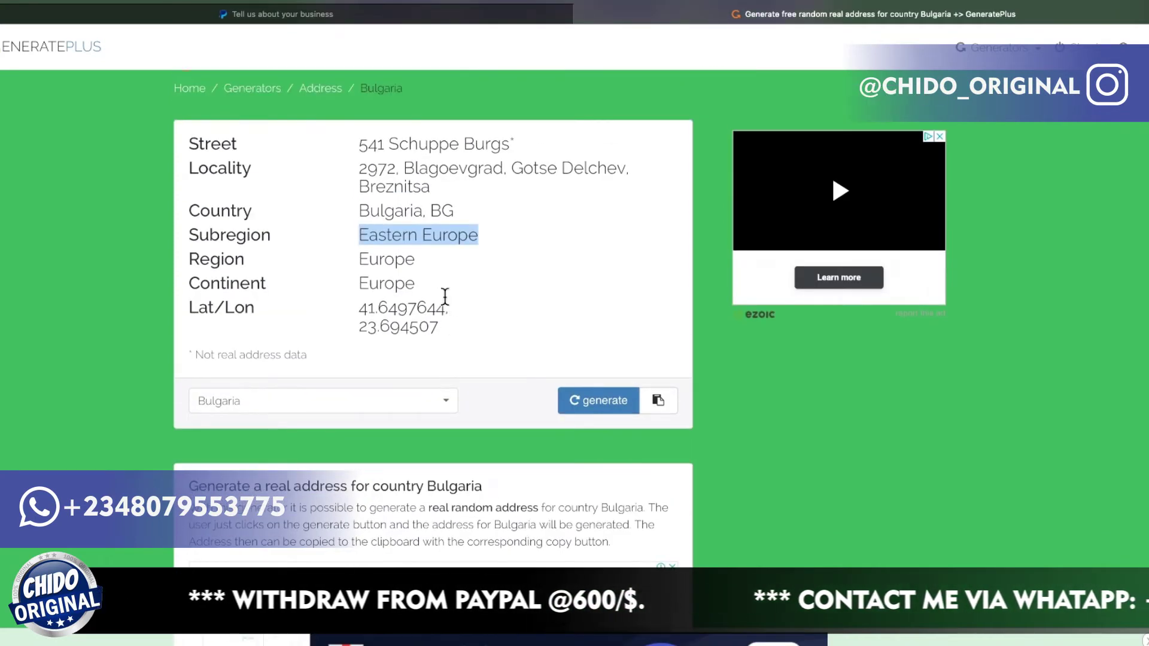
{"action": "scroll", "coordinate": [444, 296], "scroll_direction": "down", "scroll_amount": 1}
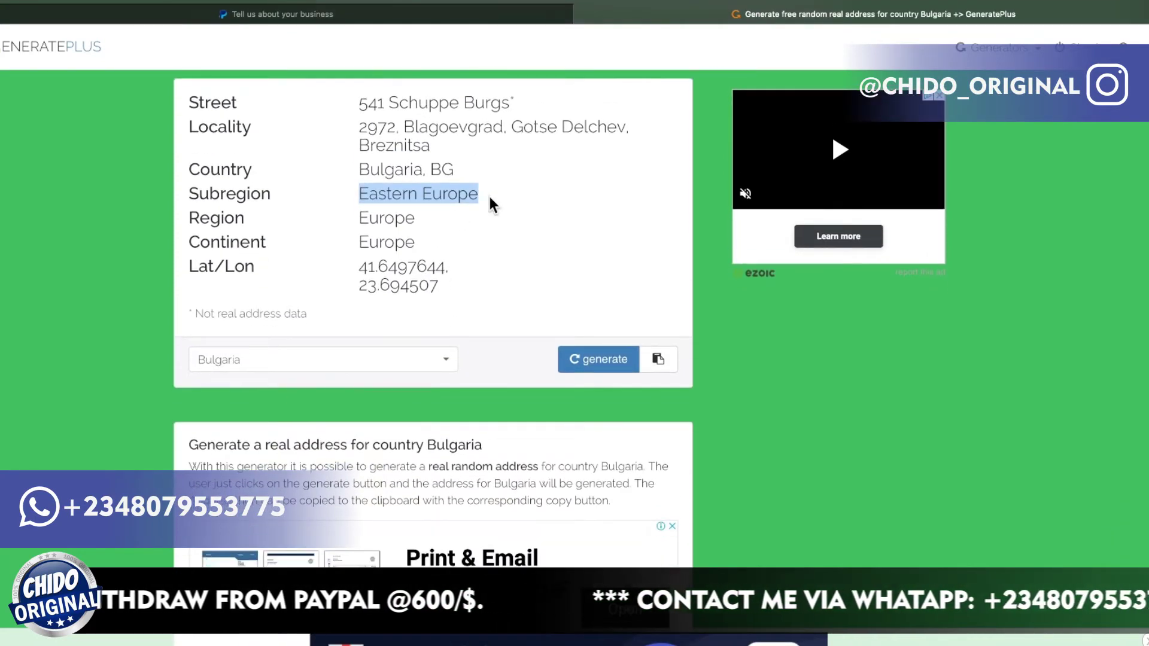
{"action": "right_click", "coordinate": [412, 195]}
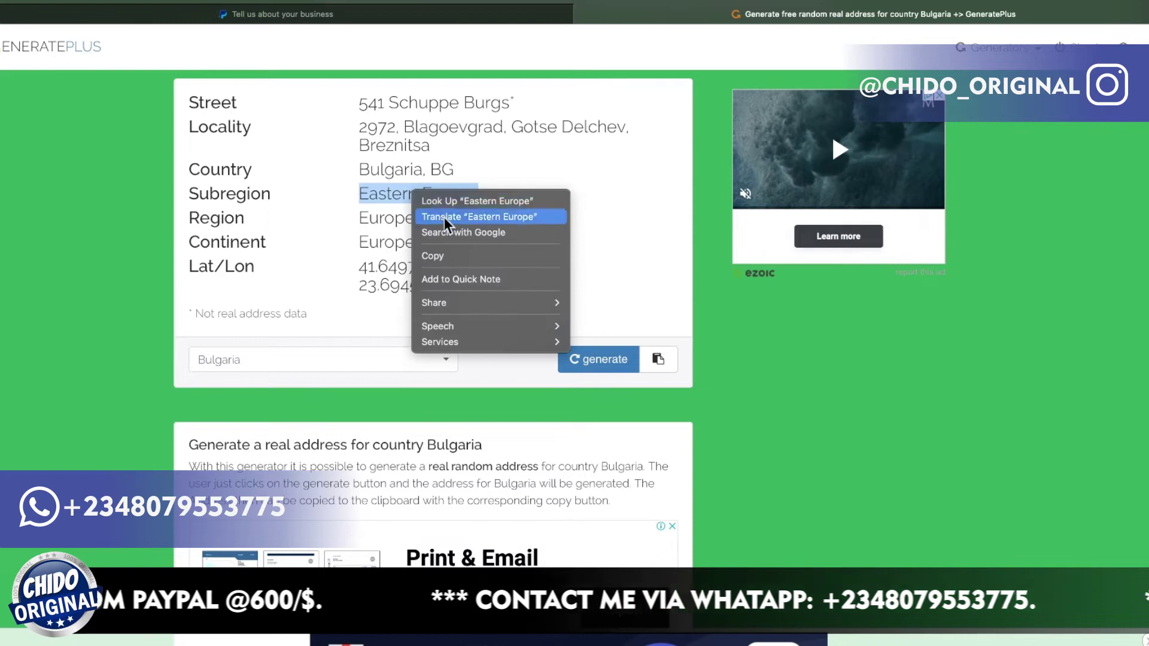
{"action": "left_click", "coordinate": [444, 255]}
{"action": "scroll", "coordinate": [464, 301], "scroll_direction": "down", "scroll_amount": 1}
{"action": "scroll", "coordinate": [466, 308], "scroll_direction": "down", "scroll_amount": 15}
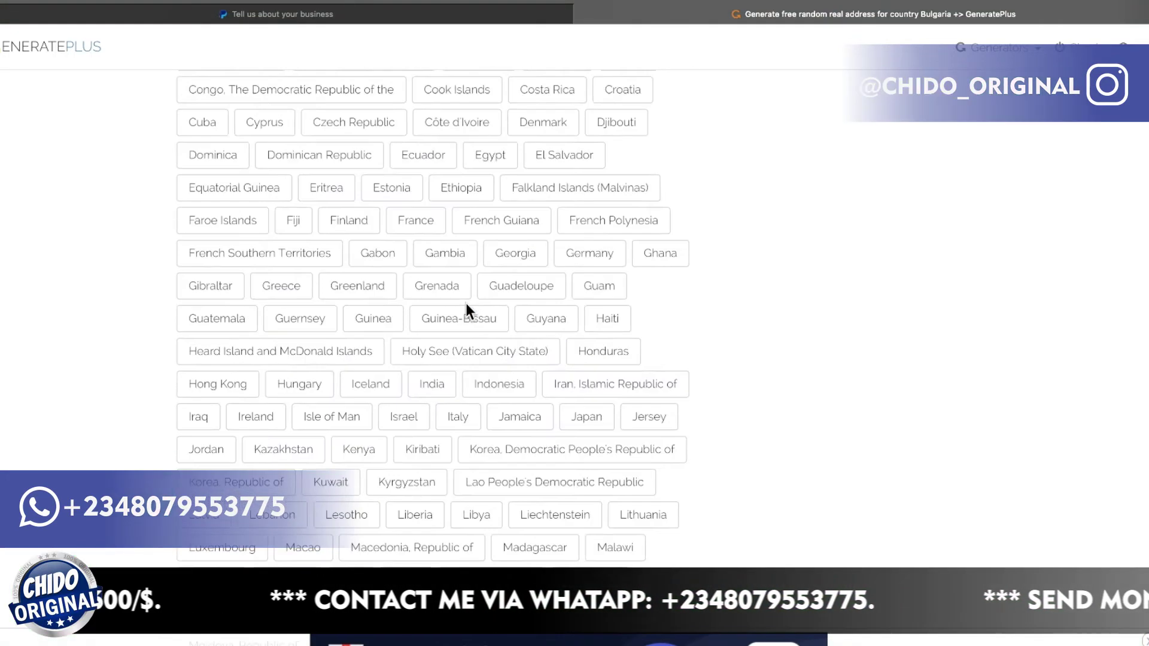
{"action": "scroll", "coordinate": [466, 305], "scroll_direction": "up", "scroll_amount": 20}
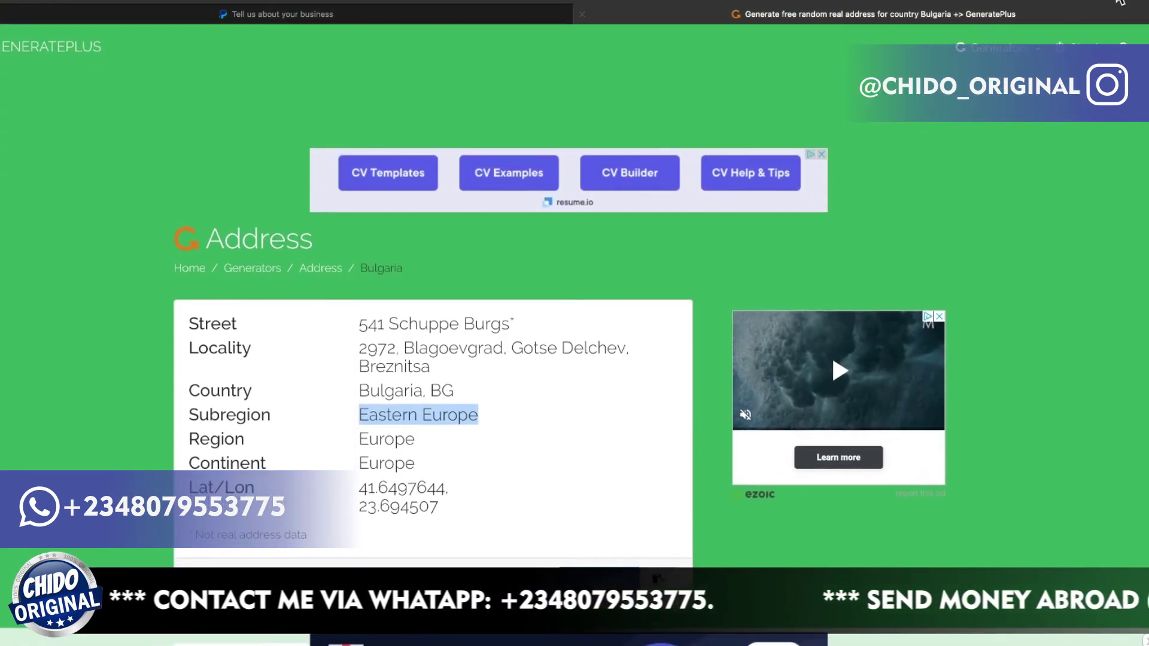
{"action": "key", "text": "super+t"}
{"action": "key", "text": "super+v"}
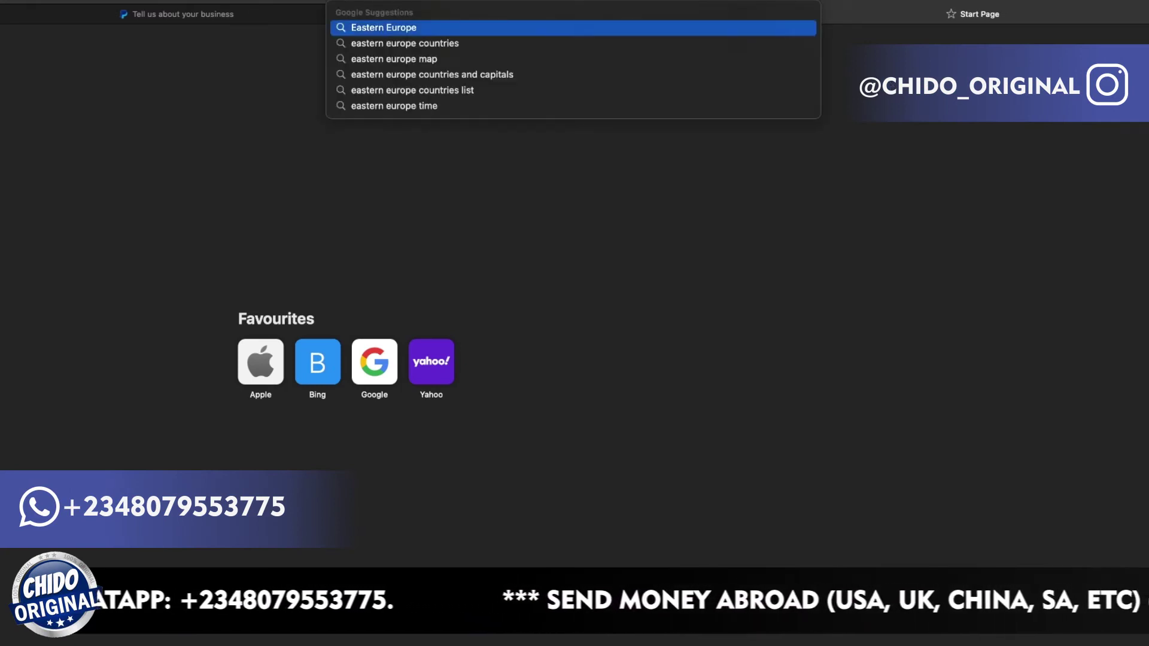
Search Google for 'Eastern Europe postal code in bulgaria'.
{"action": "type", "text": "postal code in bulgaria"}
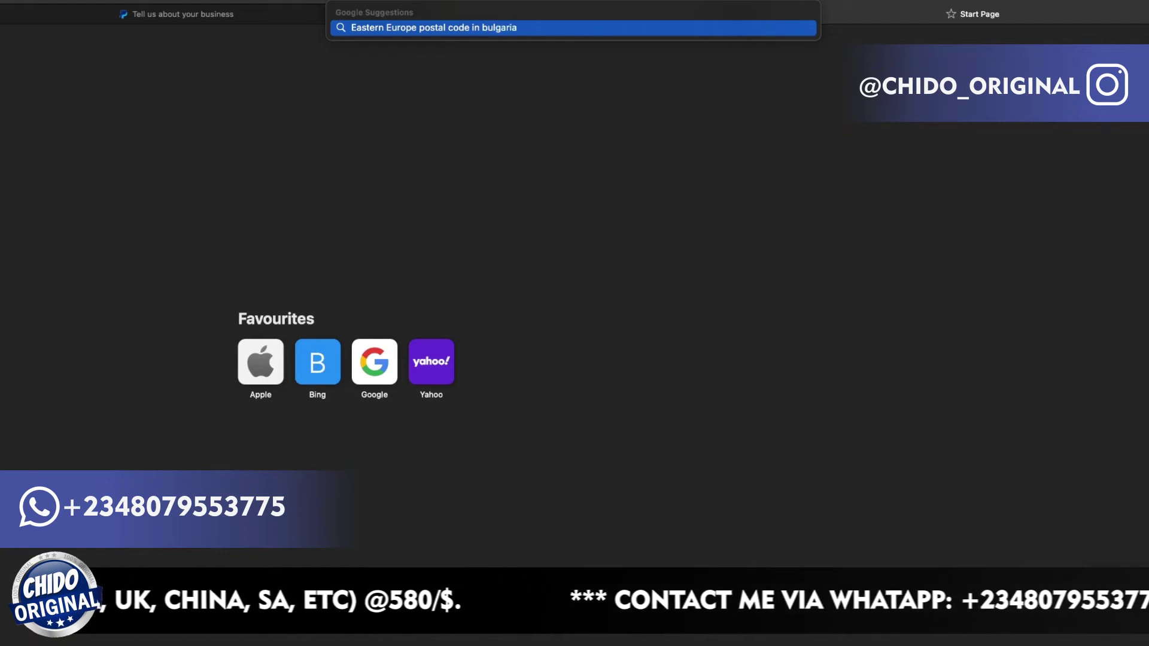
{"action": "key", "text": "Return"}
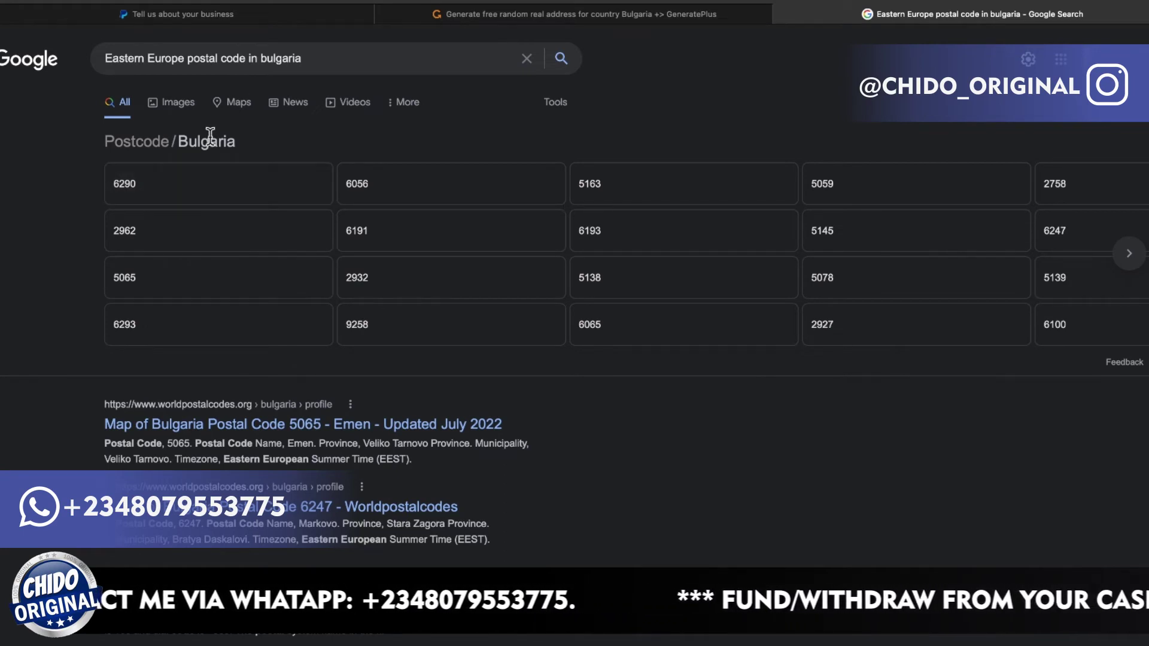
Enter postcode 6290 in the PayPal business address form.
{"action": "left_click", "coordinate": [257, 20]}
{"action": "left_click", "coordinate": [495, 332]}
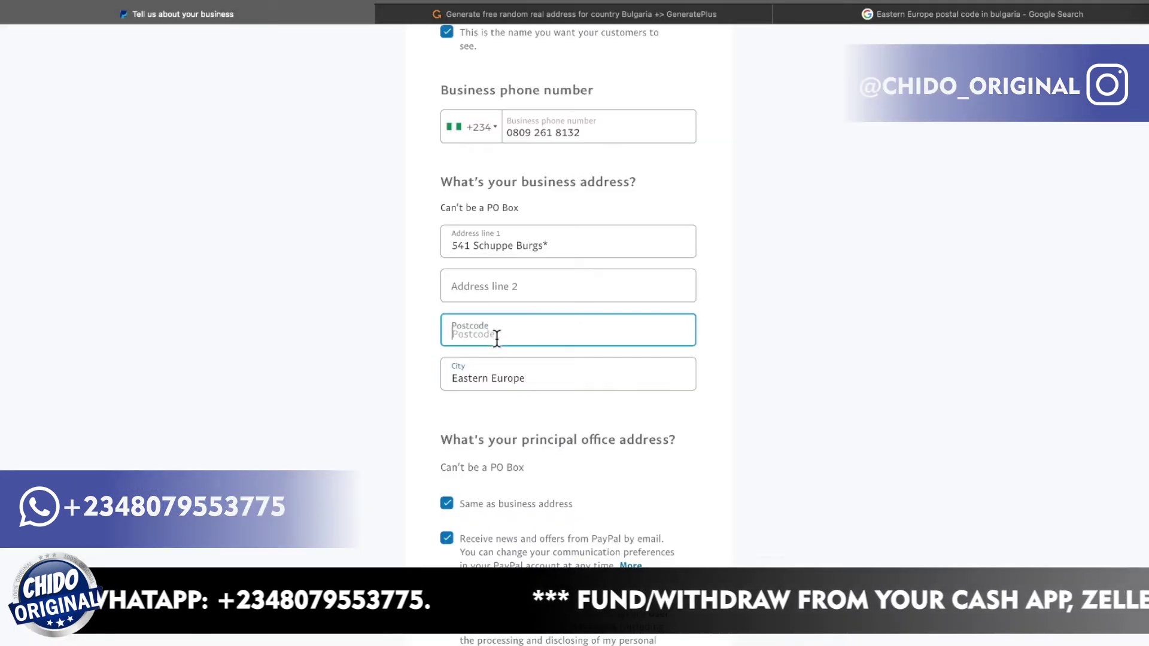
{"action": "type", "text": "6290"}
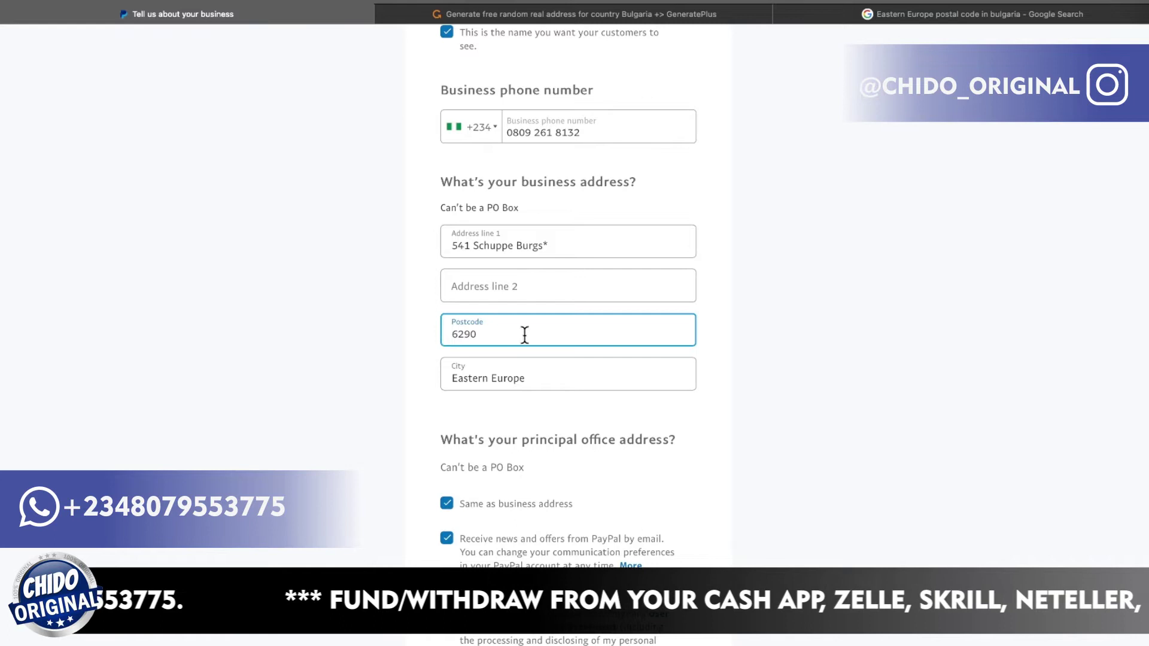
{"action": "left_click", "coordinate": [759, 382]}
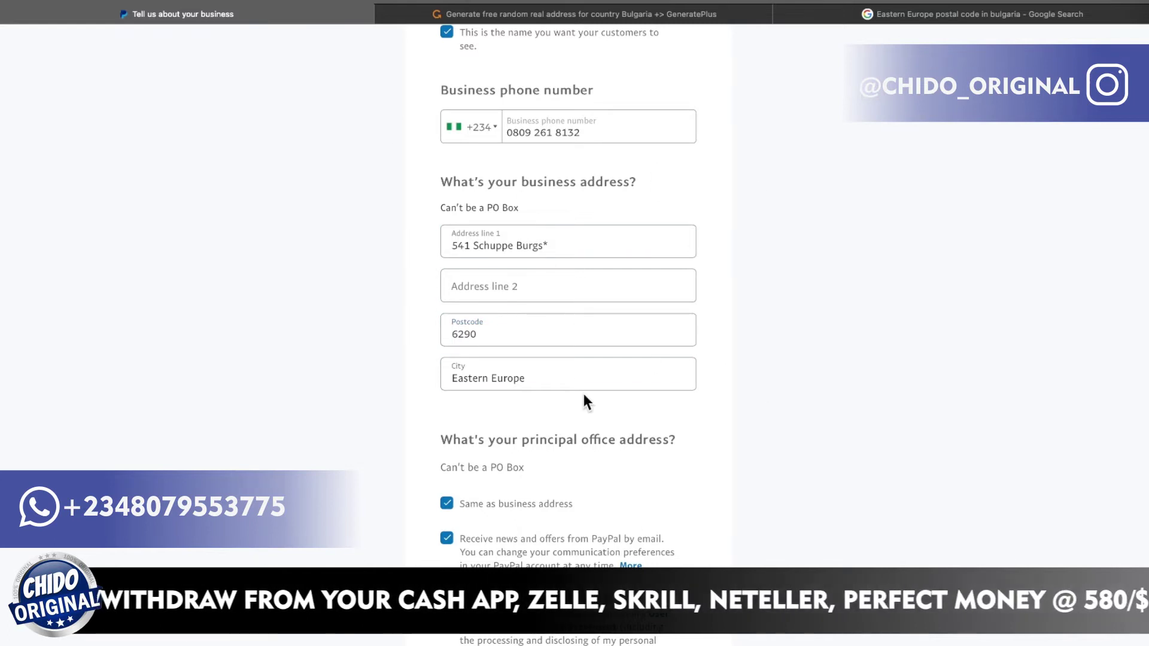
Accept the user agreement and privacy statement, then create the account.
{"action": "scroll", "coordinate": [581, 390], "scroll_direction": "down", "scroll_amount": 3}
{"action": "scroll", "coordinate": [583, 395], "scroll_direction": "up", "scroll_amount": 10}
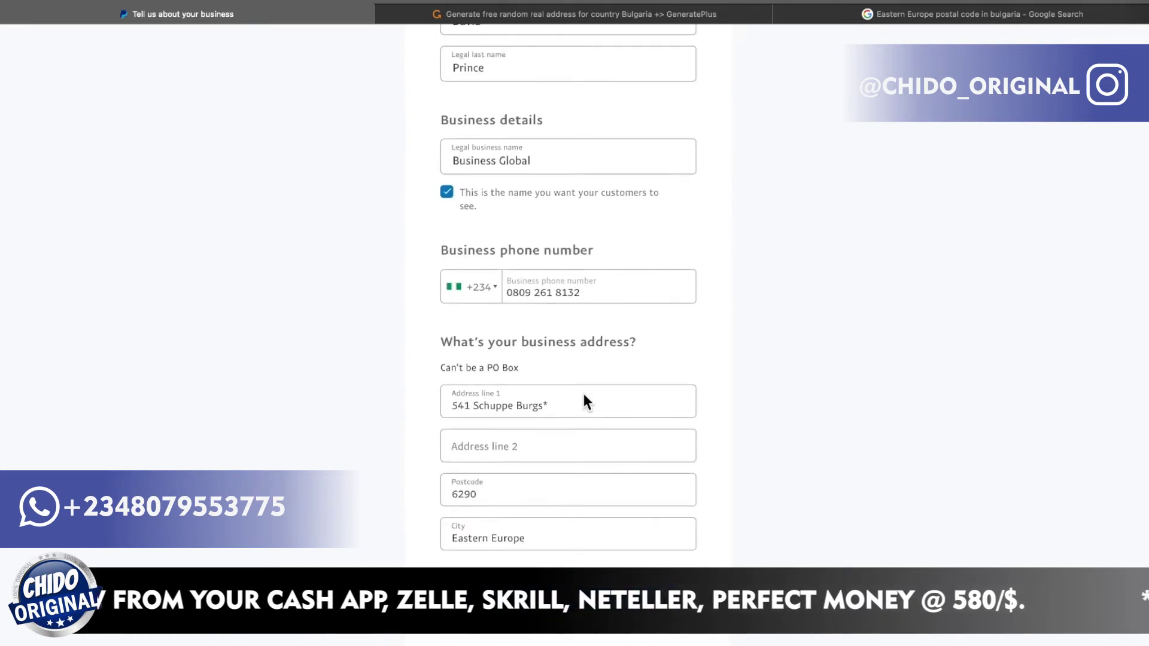
{"action": "scroll", "coordinate": [584, 395], "scroll_direction": "down", "scroll_amount": 6}
{"action": "scroll", "coordinate": [583, 395], "scroll_direction": "down", "scroll_amount": 5}
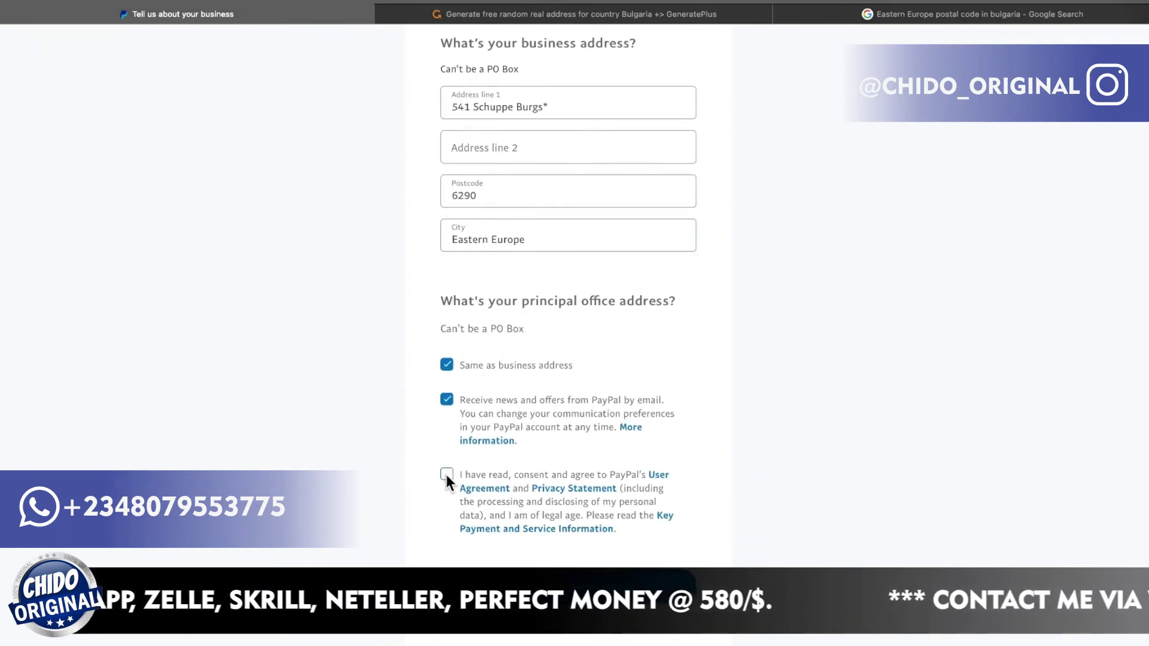
{"action": "left_click", "coordinate": [446, 473]}
{"action": "scroll", "coordinate": [595, 439], "scroll_direction": "down", "scroll_amount": 2}
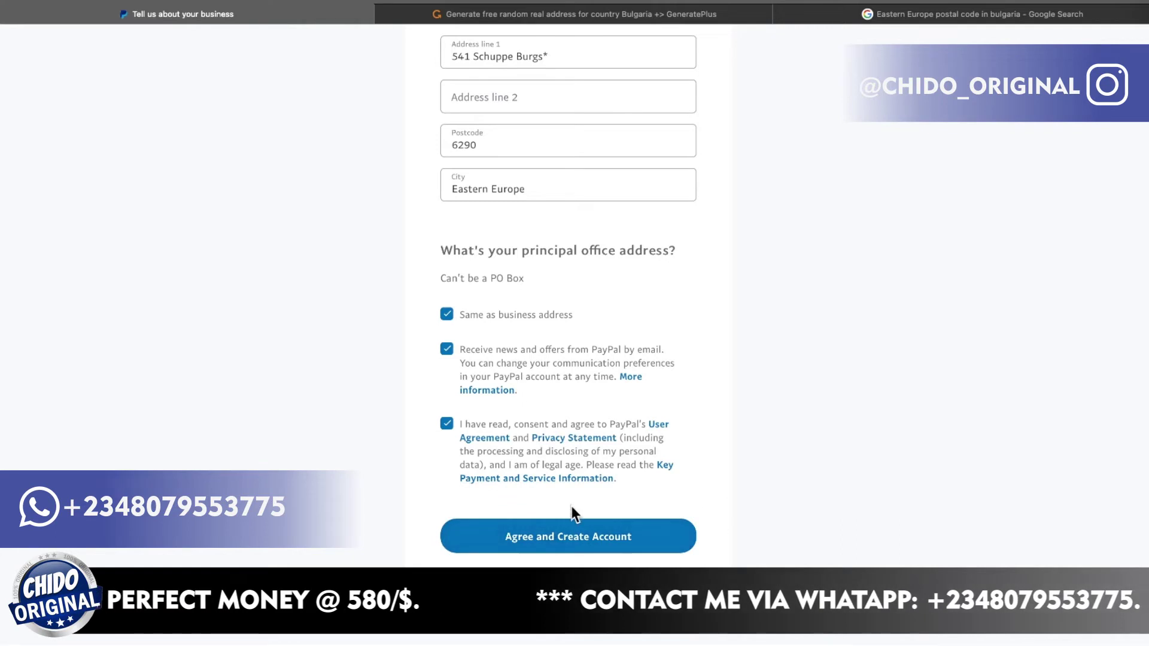
{"action": "left_click", "coordinate": [589, 551]}
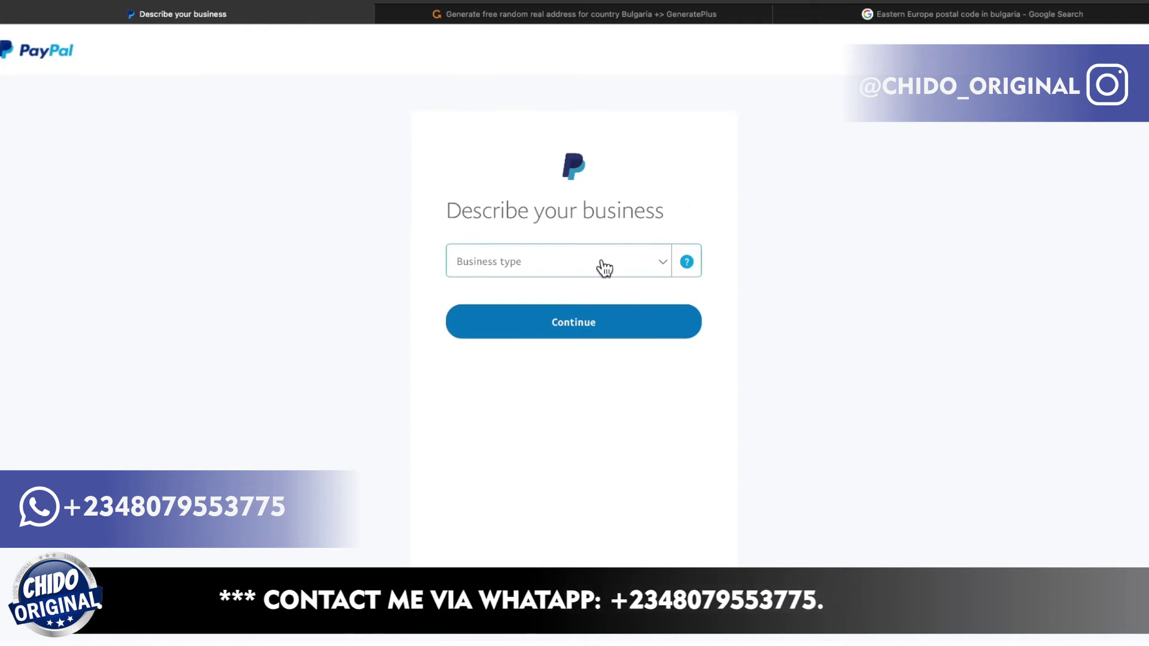
Set business type to Individual and product keyword to Digital Goods-Games.
{"action": "left_click", "coordinate": [633, 269]}
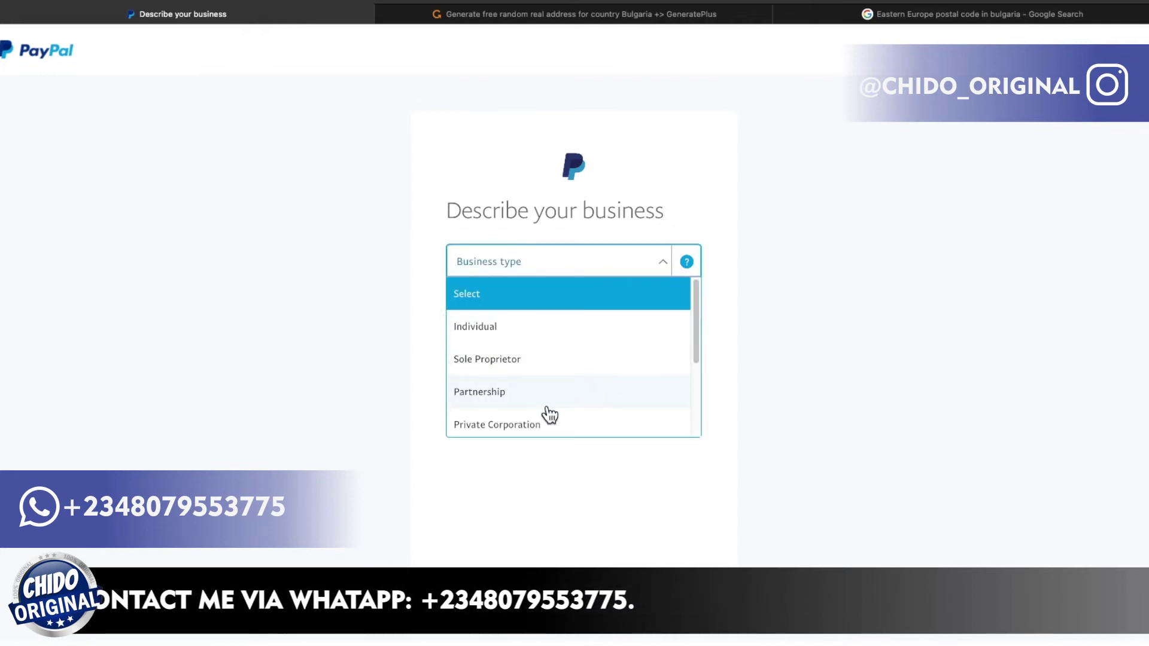
{"action": "left_click", "coordinate": [547, 328]}
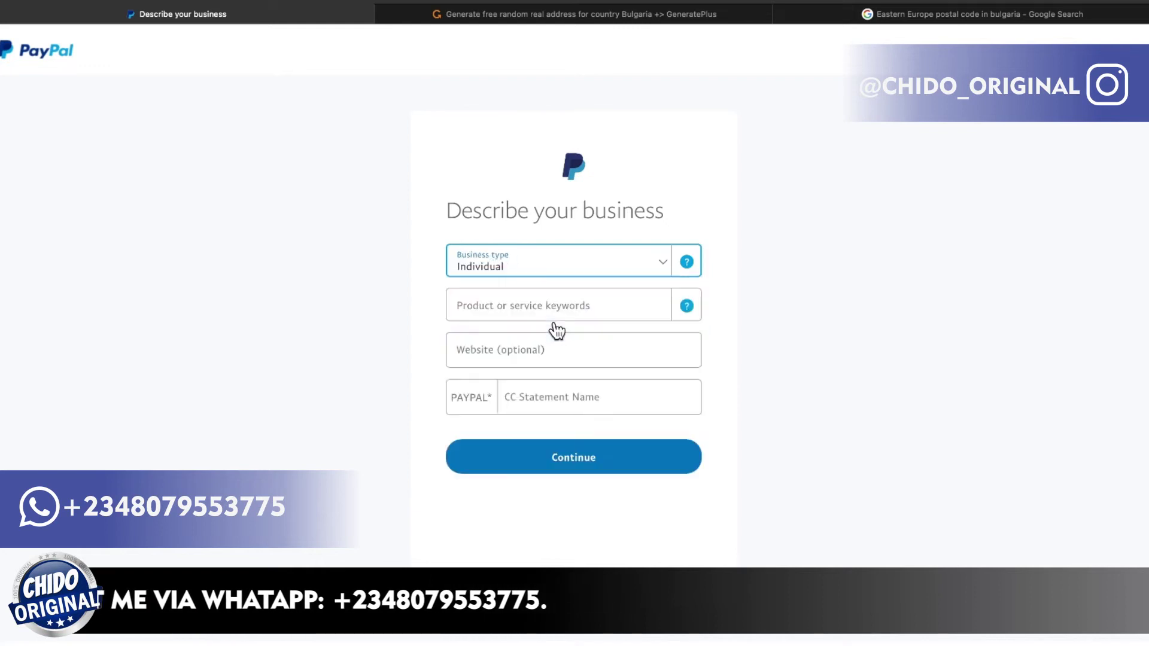
{"action": "left_click", "coordinate": [560, 310]}
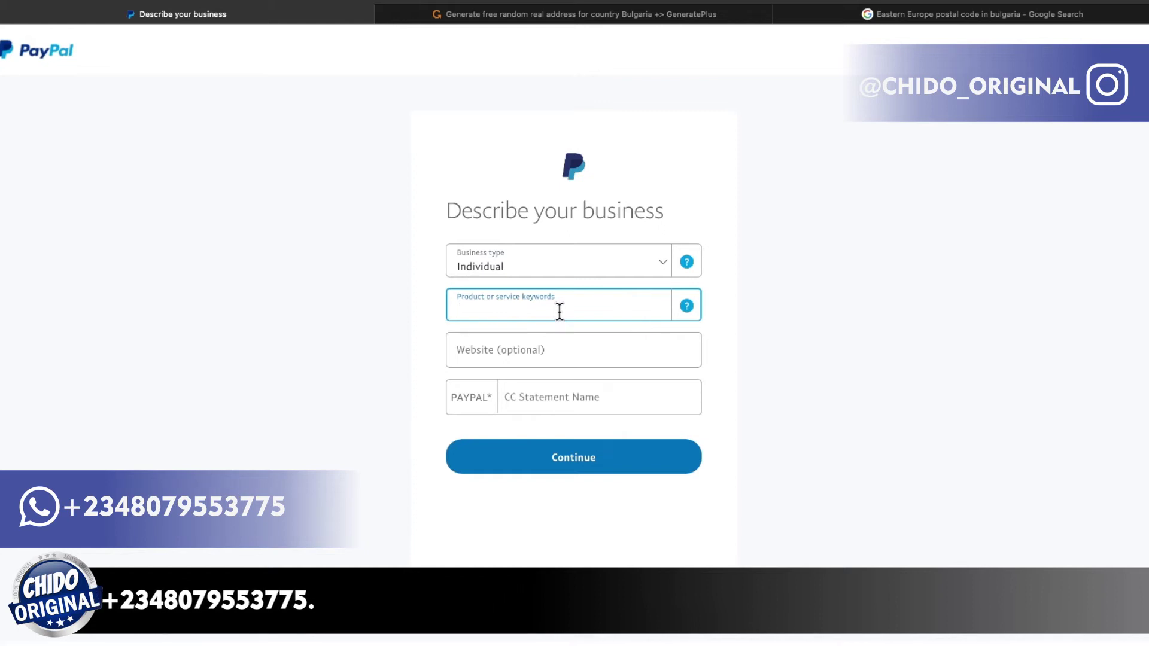
{"action": "type", "text": "dig"}
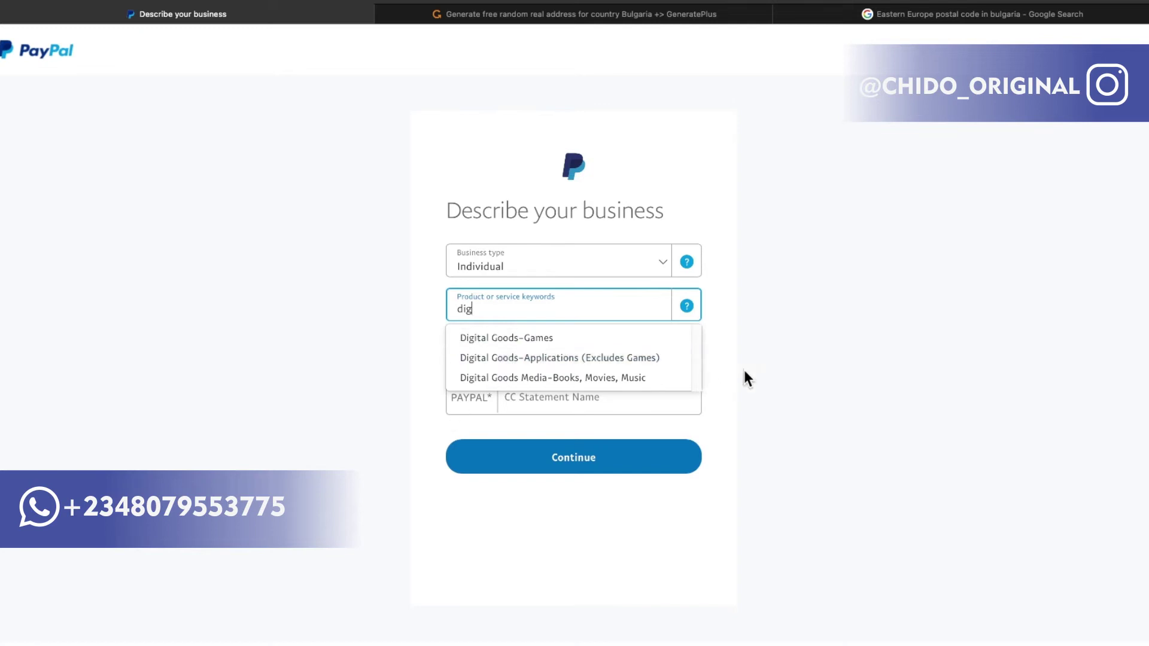
{"action": "left_click", "coordinate": [542, 344]}
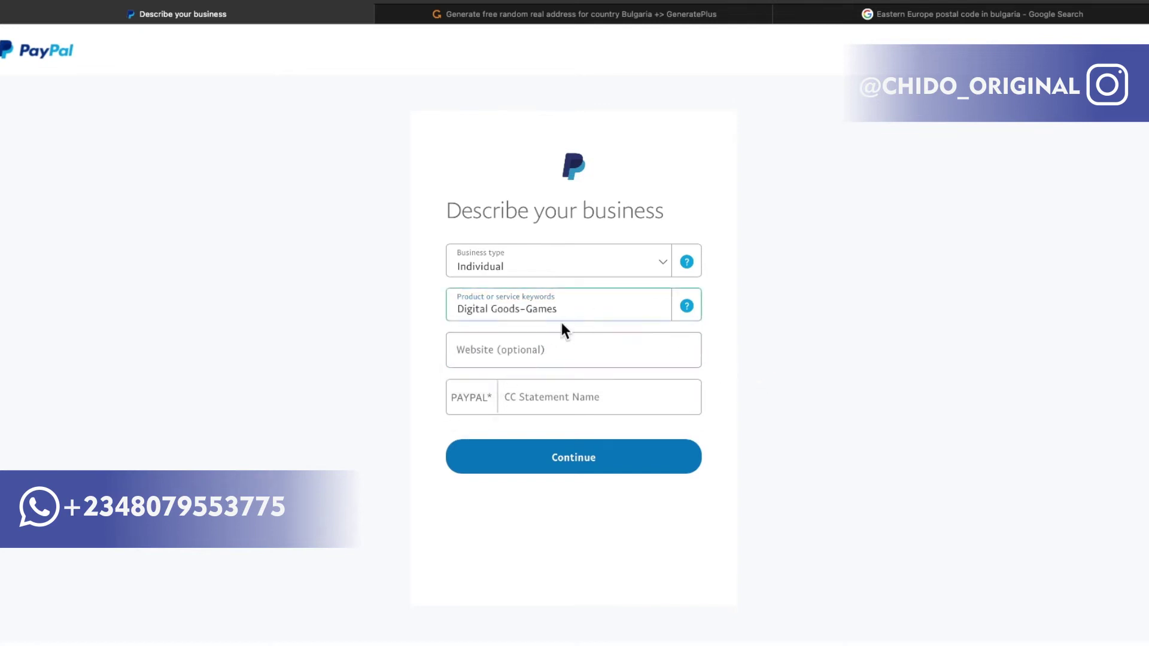
{"action": "left_click", "coordinate": [557, 351]}
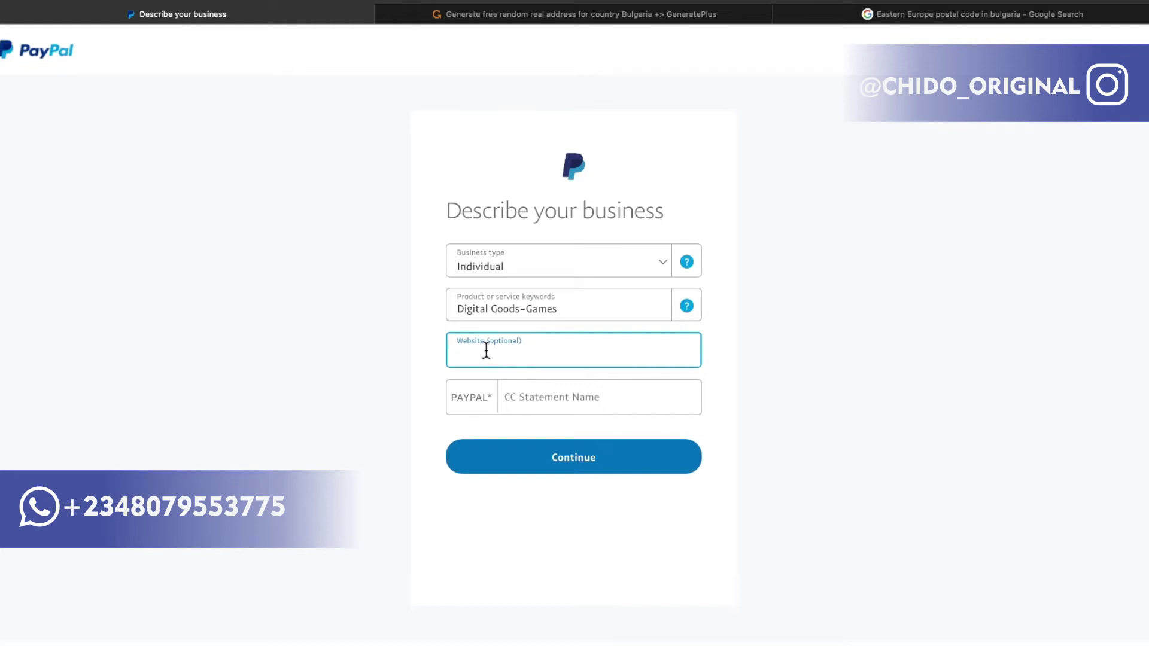
Enter 'GLOBAL 4 AL' as the card statement name and continue.
{"action": "left_click", "coordinate": [530, 402]}
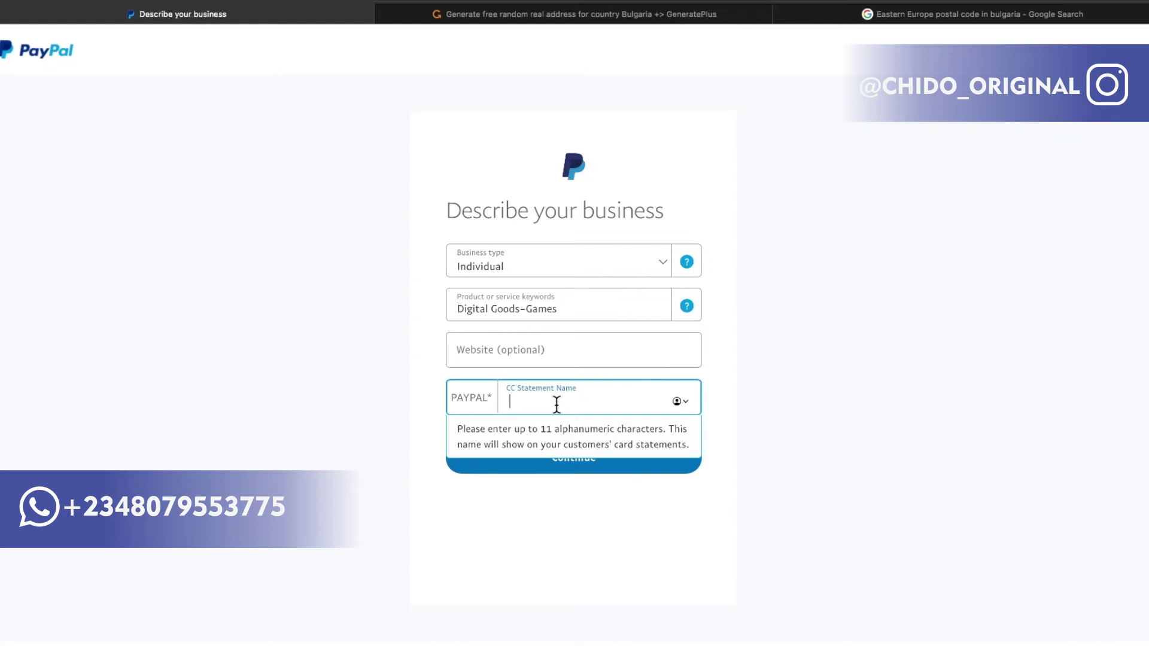
{"action": "type", "text": "B"}
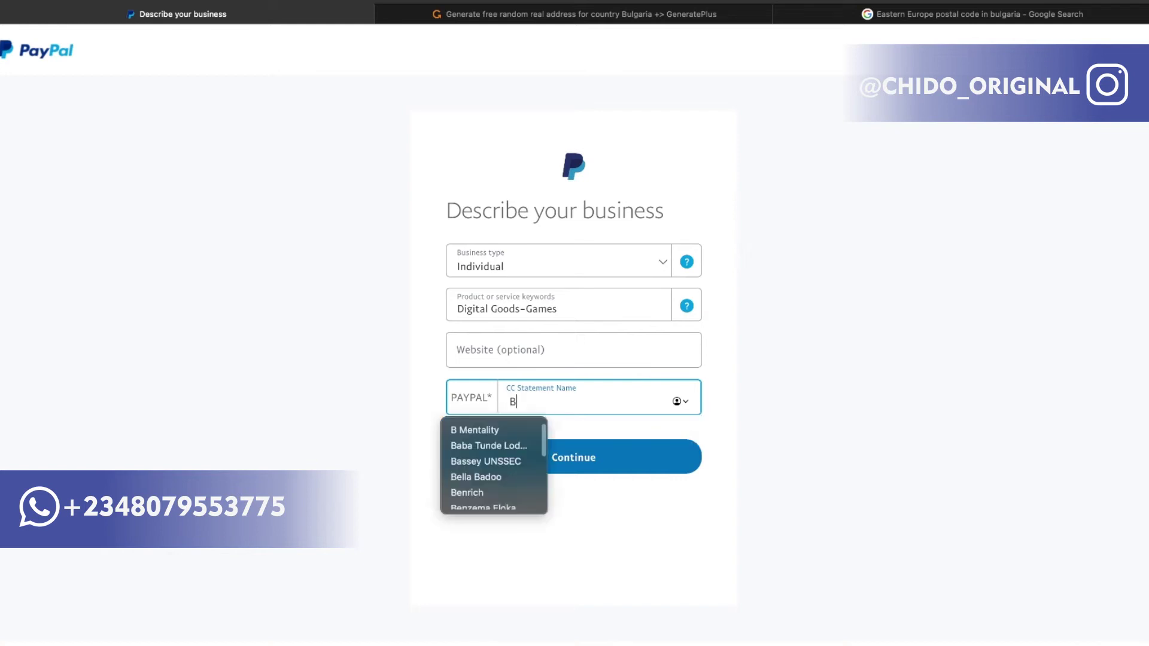
{"action": "type", "text": "USINES"}
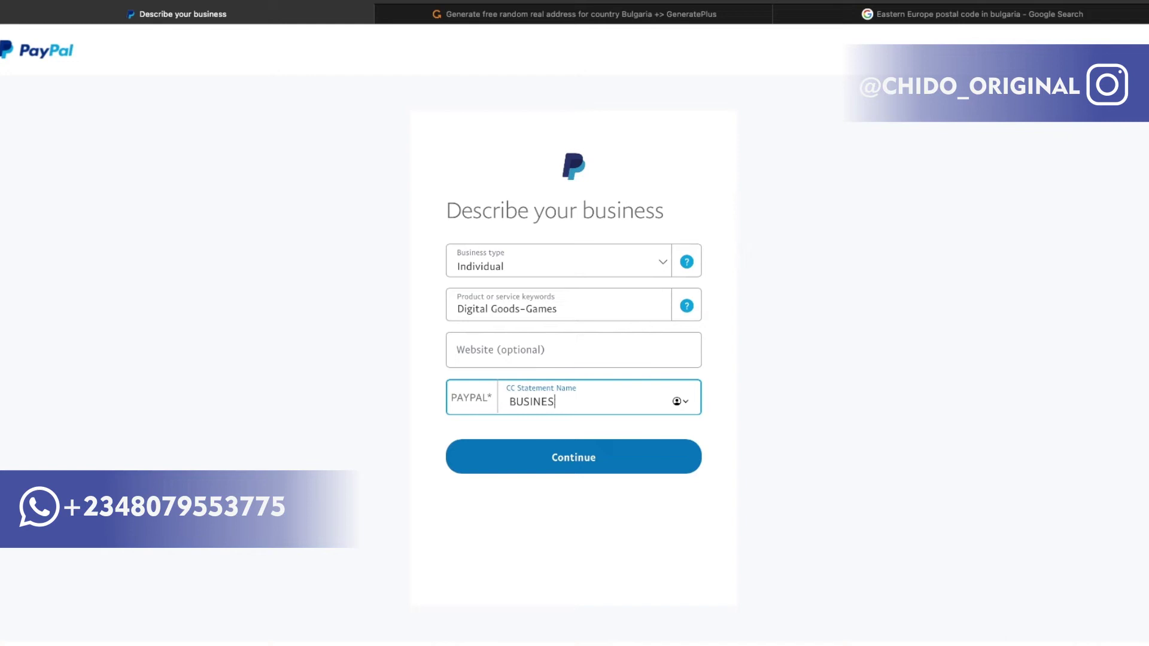
{"action": "key", "text": "BackSpace"}
{"action": "key", "text": "BackSpace"}
{"action": "key", "text": "BackSpace"}
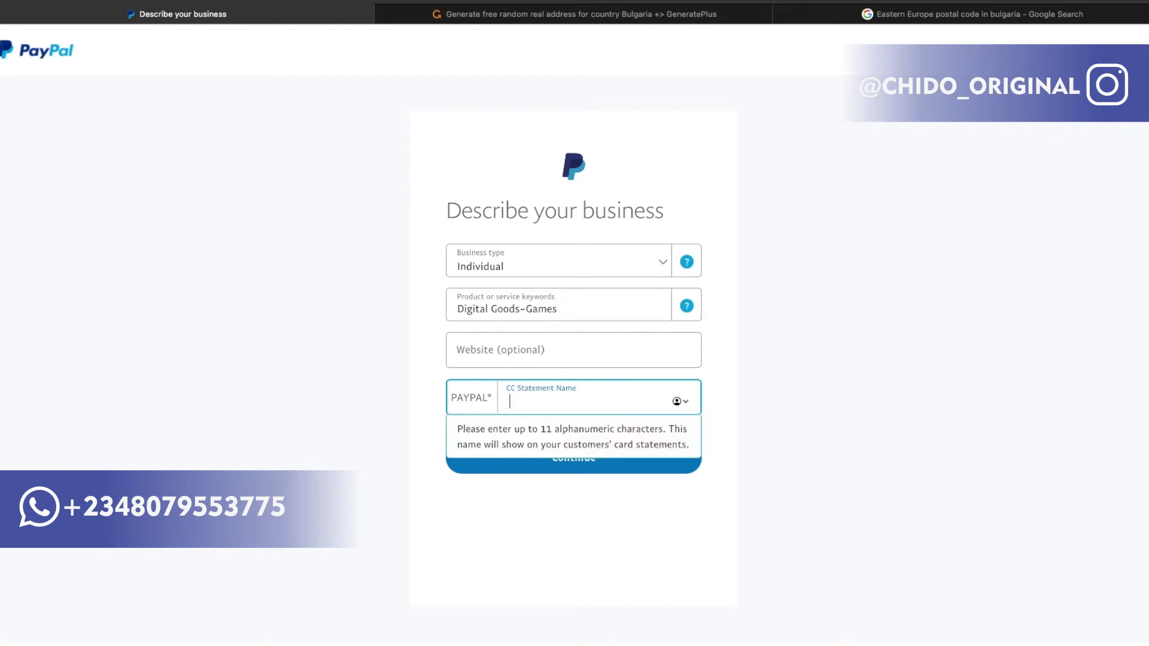
{"action": "type", "text": "GLOBAL 4 AL"}
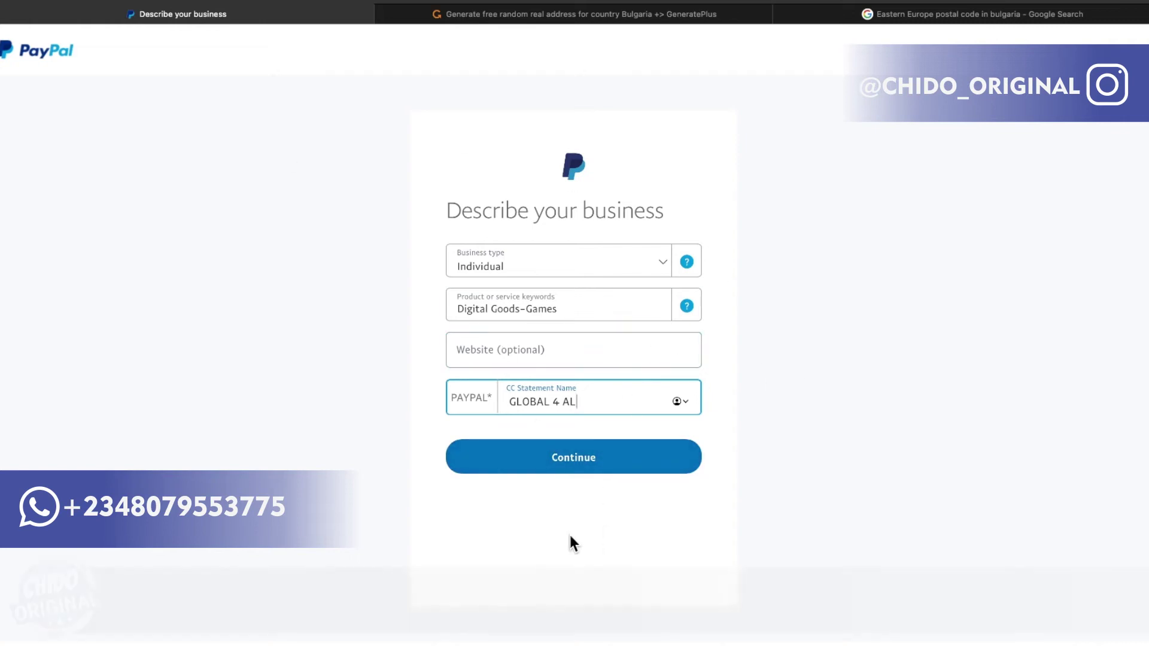
{"action": "left_click", "coordinate": [573, 460]}
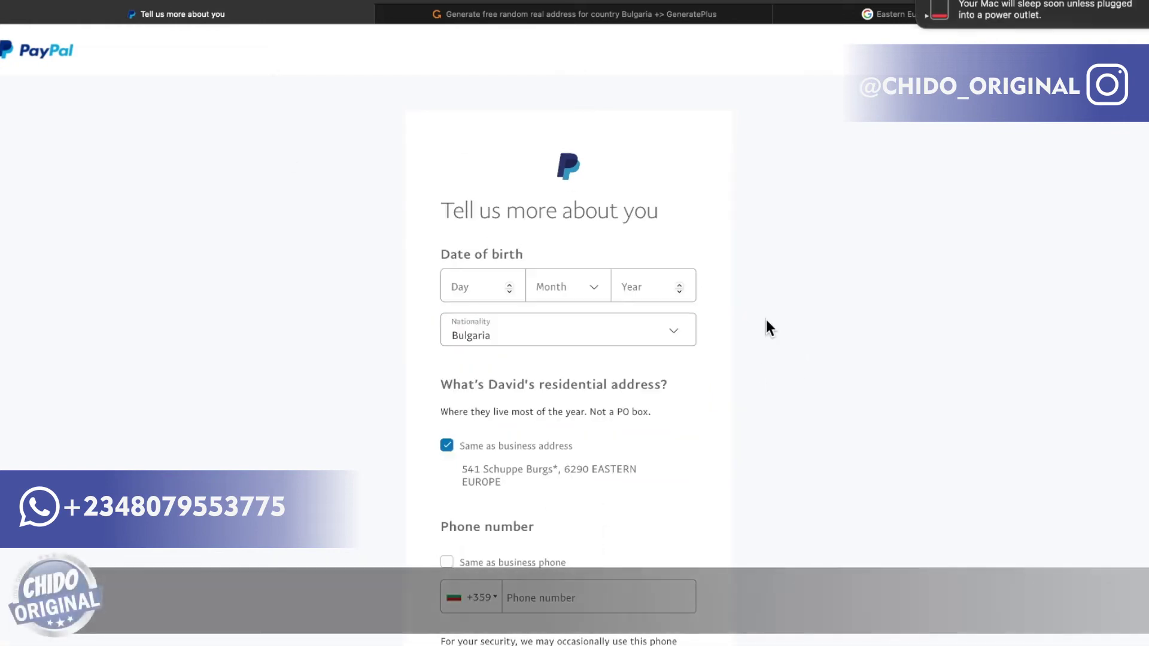
Enter a date of birth of 14 June 1990.
{"action": "scroll", "coordinate": [509, 278], "scroll_direction": "down", "scroll_amount": 1}
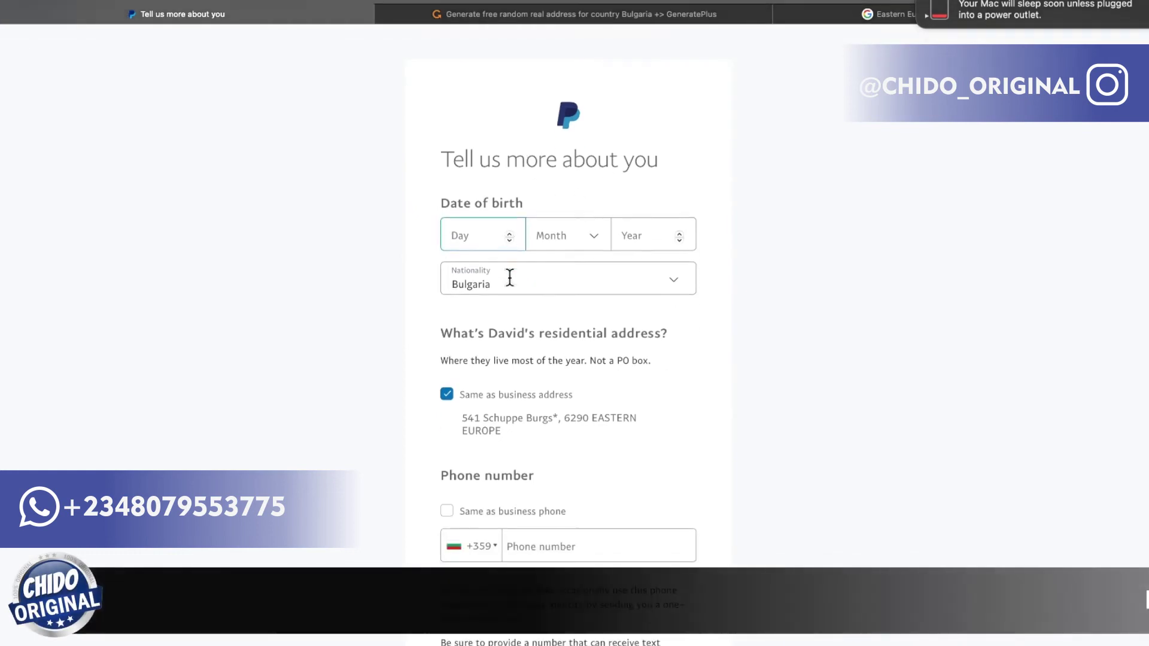
{"action": "scroll", "coordinate": [509, 277], "scroll_direction": "down", "scroll_amount": 1}
{"action": "scroll", "coordinate": [510, 278], "scroll_direction": "down", "scroll_amount": 4}
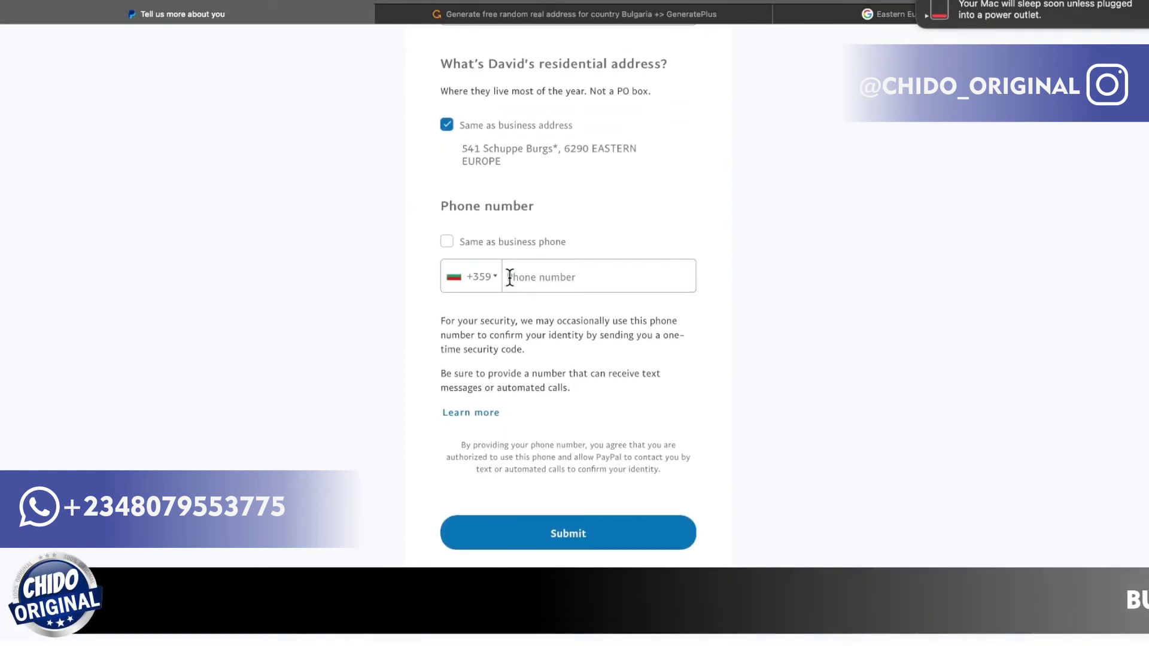
{"action": "scroll", "coordinate": [509, 277], "scroll_direction": "up", "scroll_amount": 6}
{"action": "left_click", "coordinate": [464, 276]}
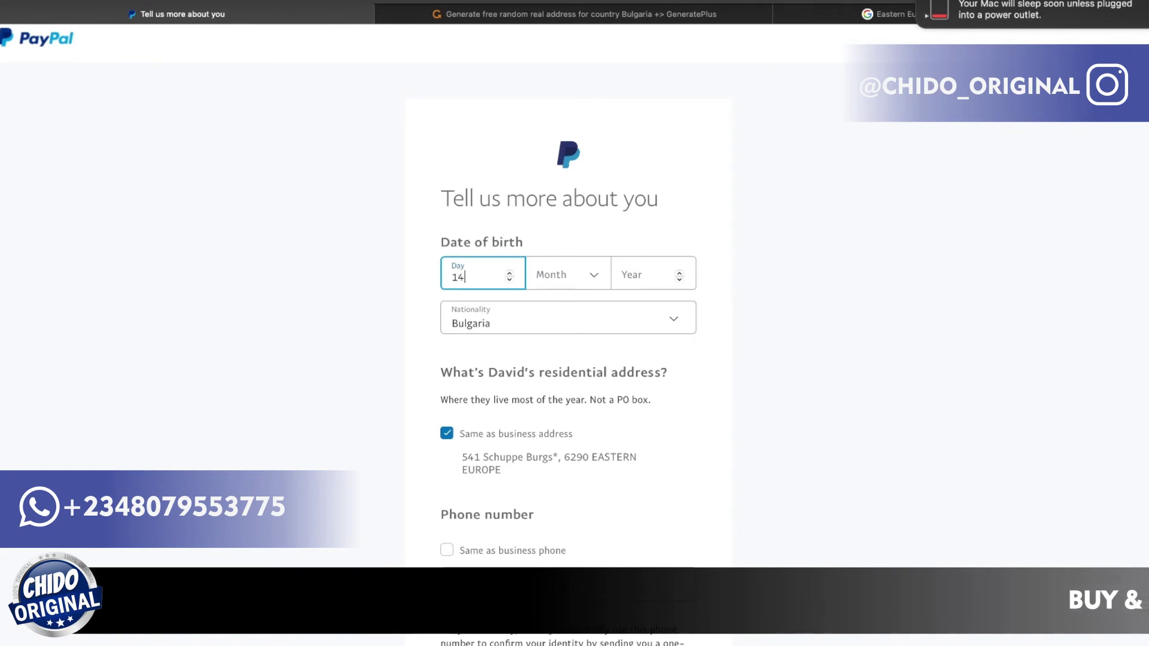
{"action": "left_click", "coordinate": [609, 279]}
{"action": "scroll", "coordinate": [551, 423], "scroll_direction": "down", "scroll_amount": 3}
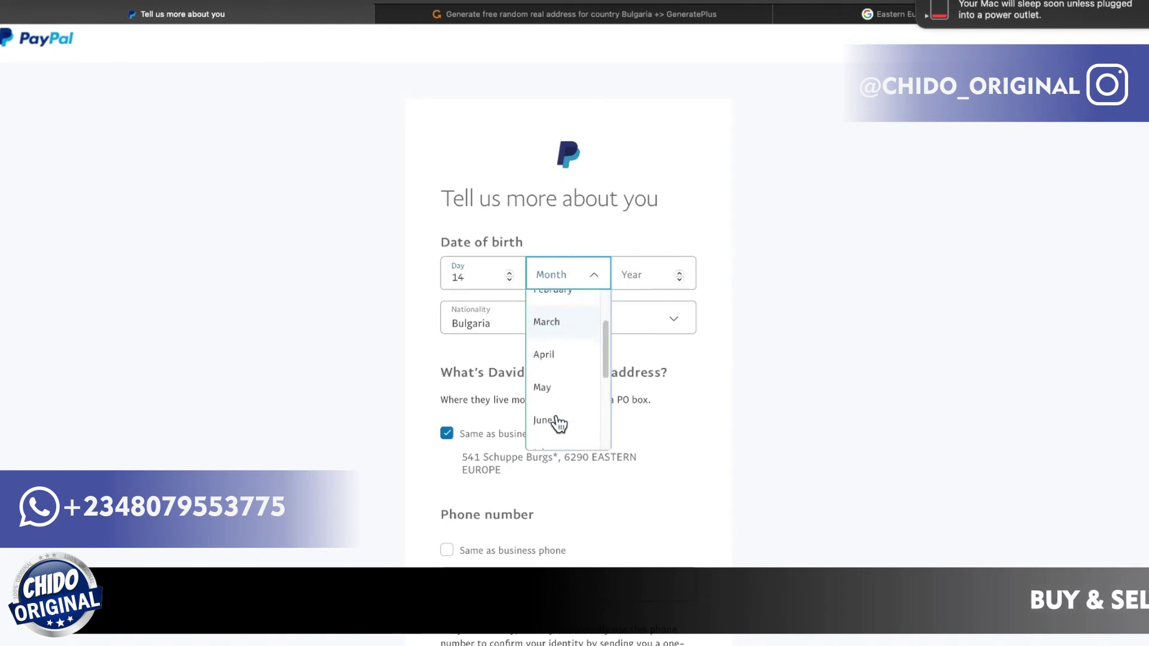
{"action": "left_click", "coordinate": [561, 407]}
{"action": "left_click", "coordinate": [643, 278]}
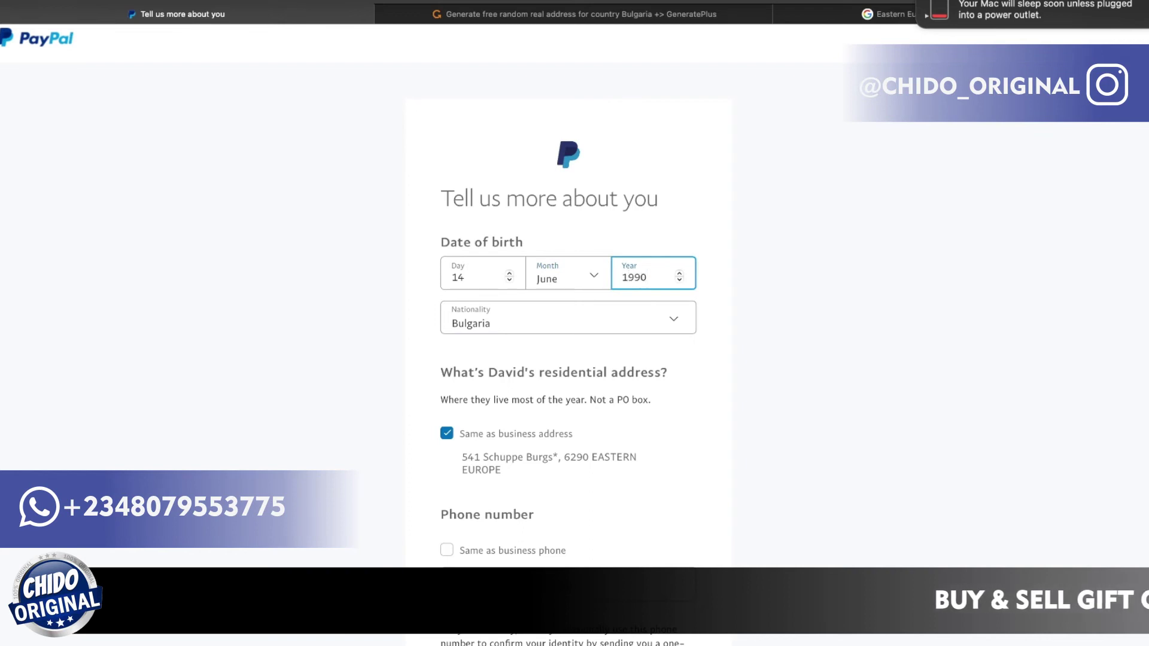
Turn off 'Same as business phone', fill the phone number field, and submit the details.
{"action": "scroll", "coordinate": [711, 334], "scroll_direction": "down", "scroll_amount": 3}
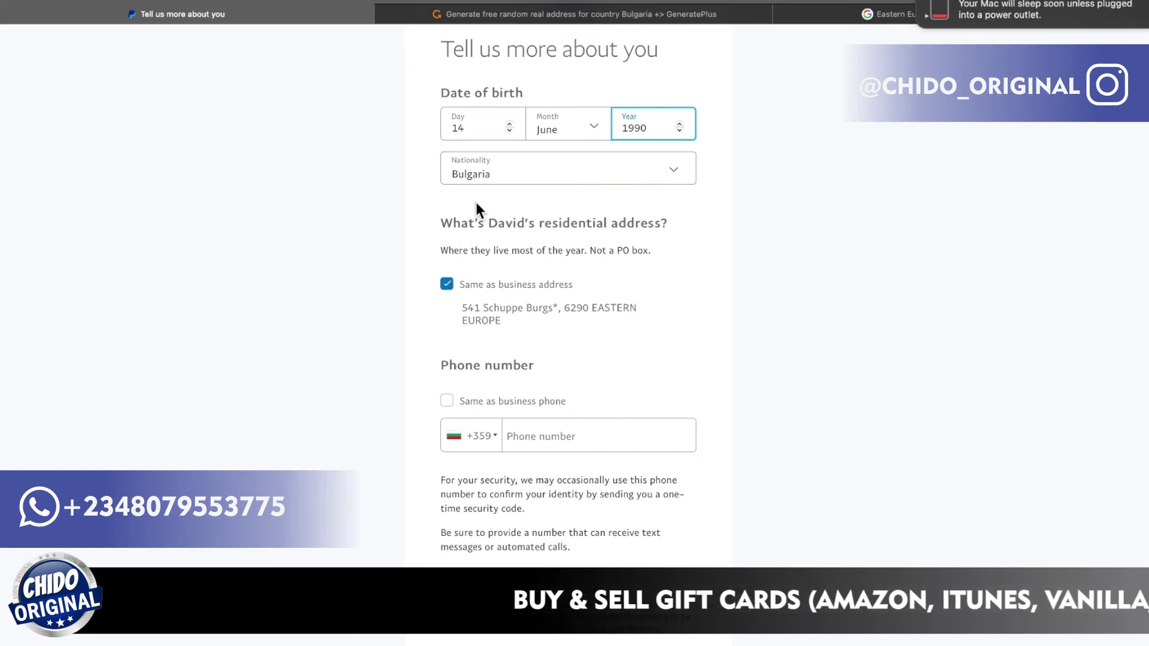
{"action": "scroll", "coordinate": [525, 267], "scroll_direction": "down", "scroll_amount": 2}
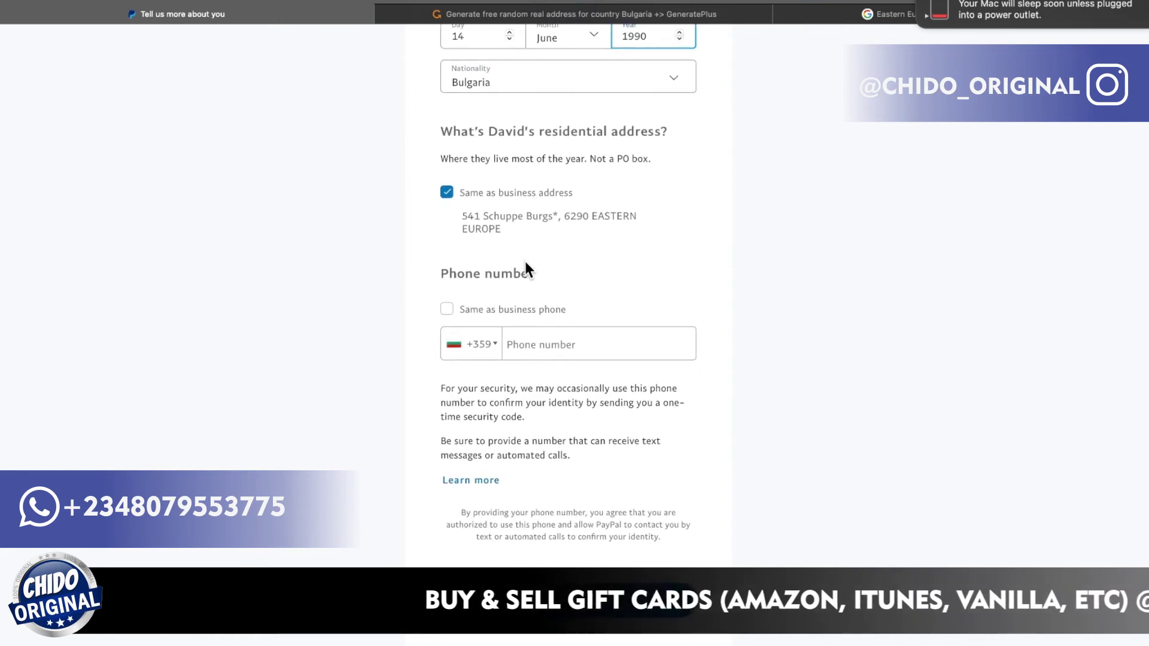
{"action": "scroll", "coordinate": [525, 263], "scroll_direction": "down", "scroll_amount": 2}
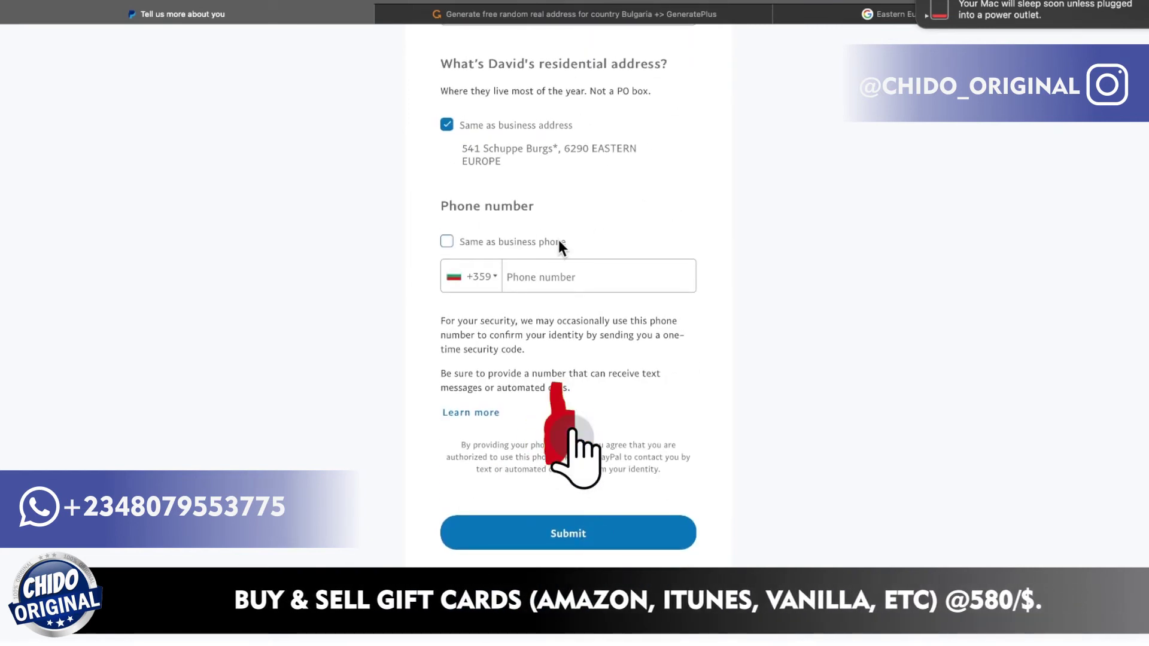
{"action": "left_click", "coordinate": [446, 242]}
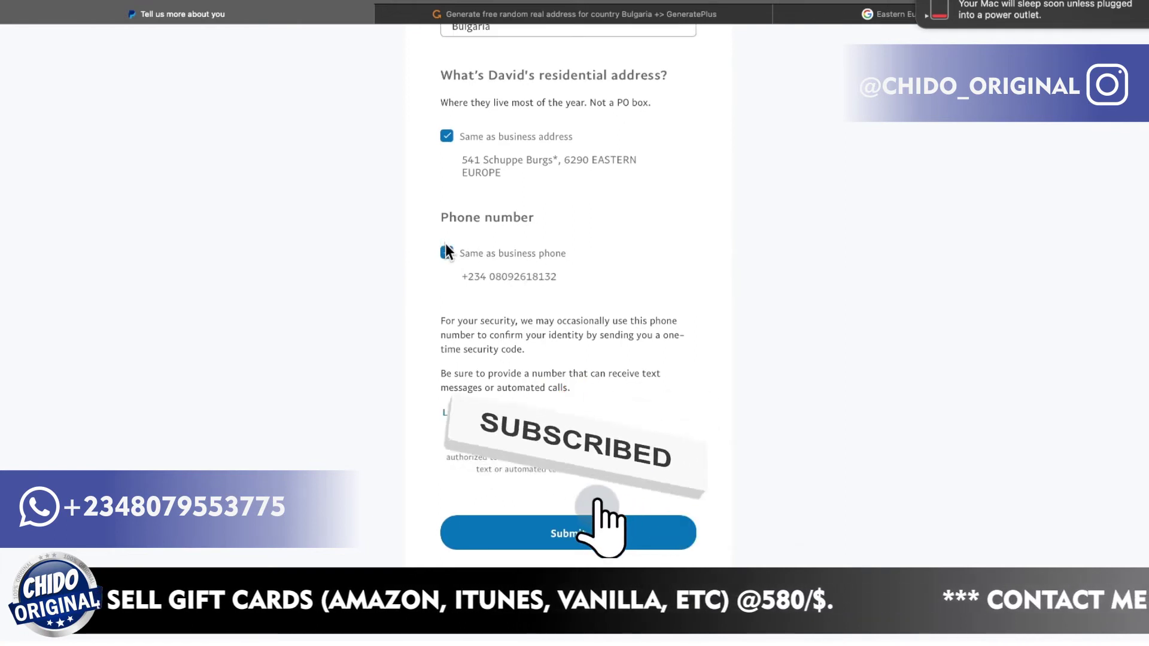
{"action": "left_click", "coordinate": [446, 253]}
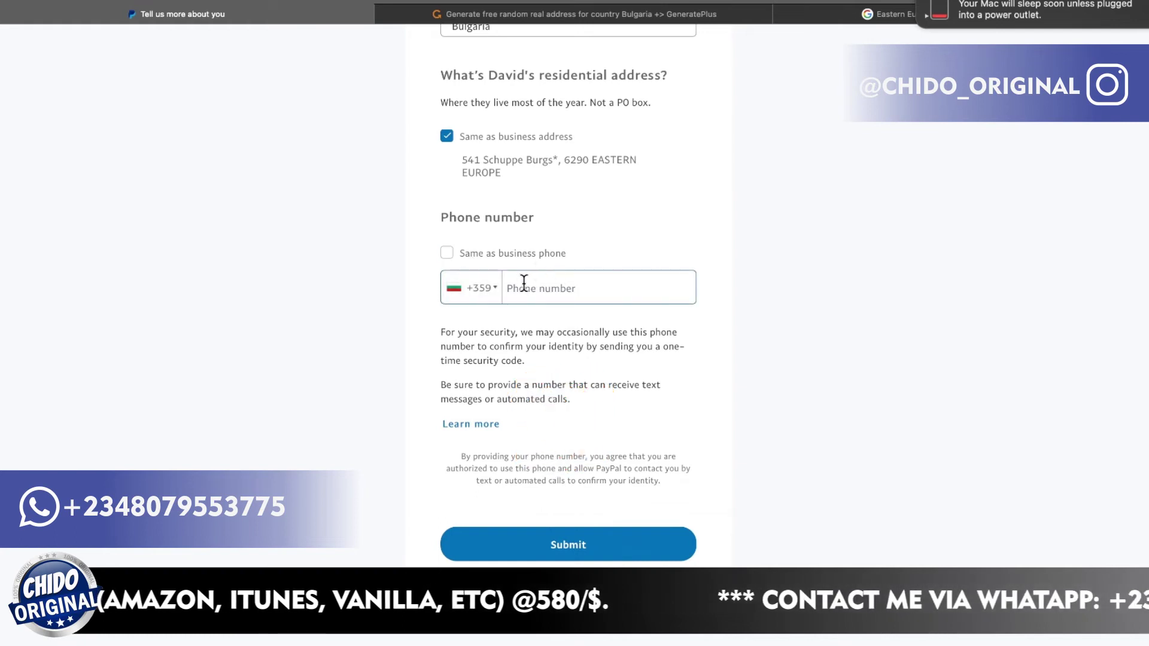
{"action": "left_click", "coordinate": [486, 299]}
{"action": "left_click", "coordinate": [372, 314]}
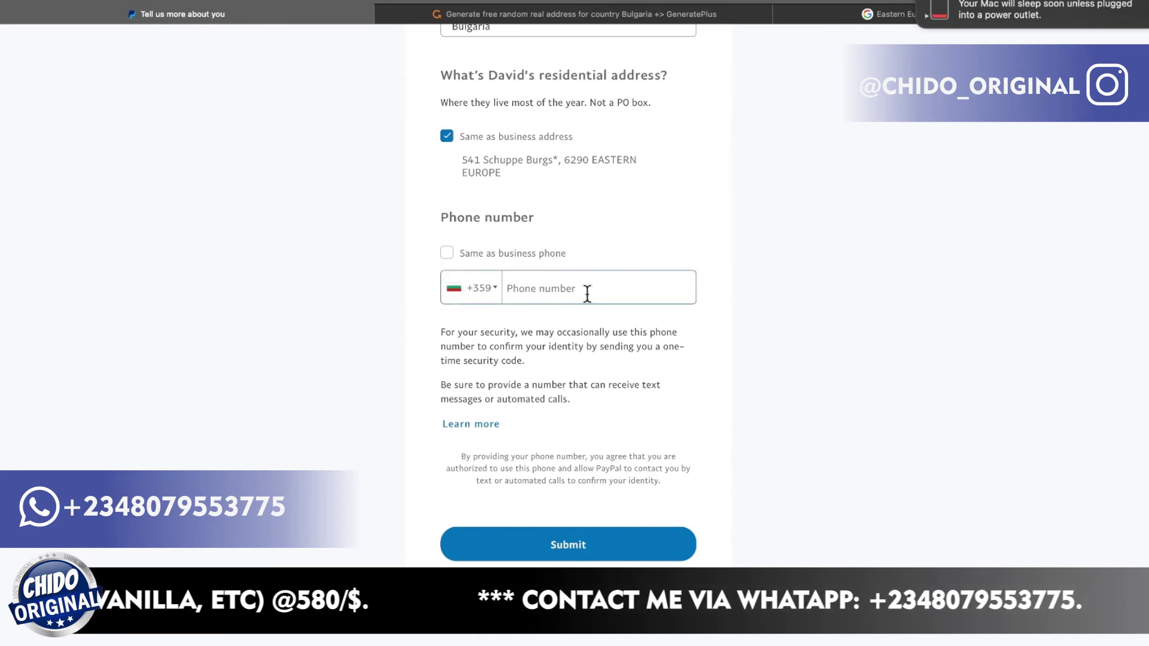
{"action": "left_click", "coordinate": [536, 294]}
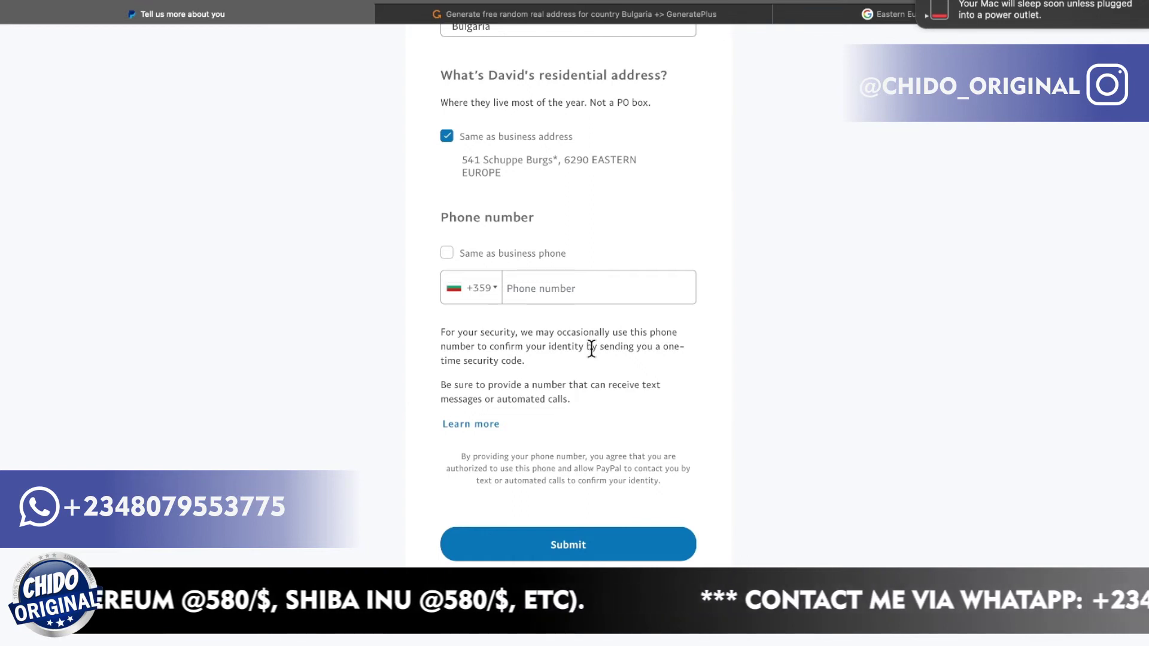
{"action": "left_click", "coordinate": [585, 283]}
{"action": "scroll", "coordinate": [600, 499], "scroll_direction": "down", "scroll_amount": 1}
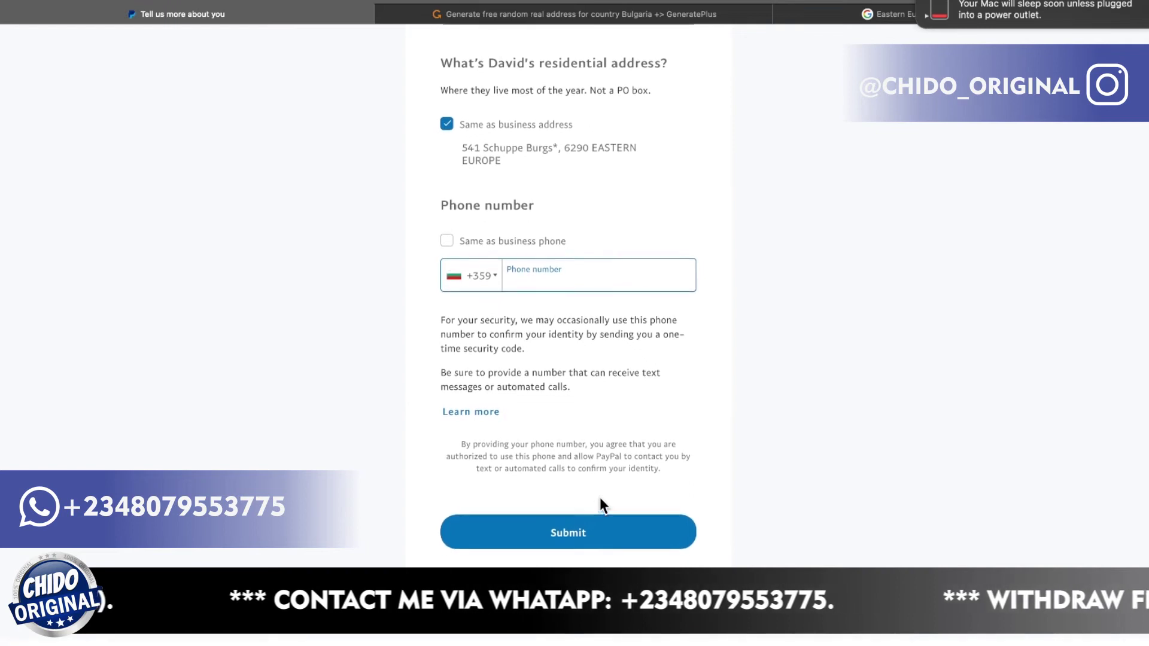
{"action": "left_click", "coordinate": [585, 541]}
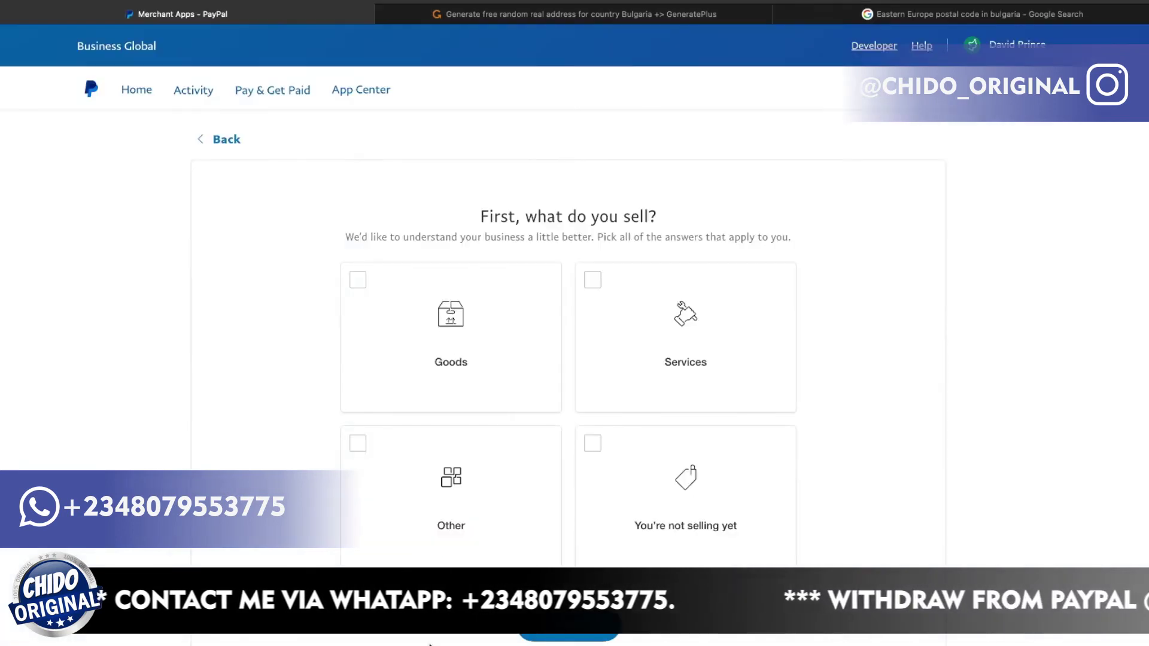
Choose Services, then all three selling methods: website/app payments, invoices, and payment links.
{"action": "scroll", "coordinate": [698, 390], "scroll_direction": "down", "scroll_amount": 3}
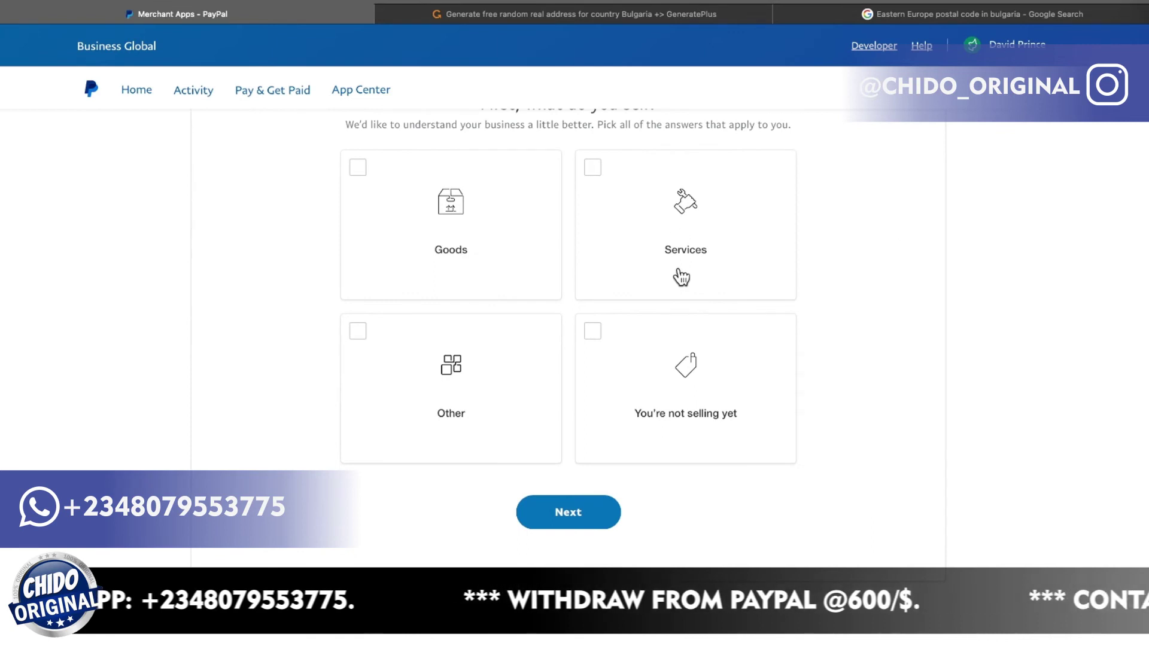
{"action": "left_click", "coordinate": [706, 243]}
{"action": "left_click", "coordinate": [584, 521]}
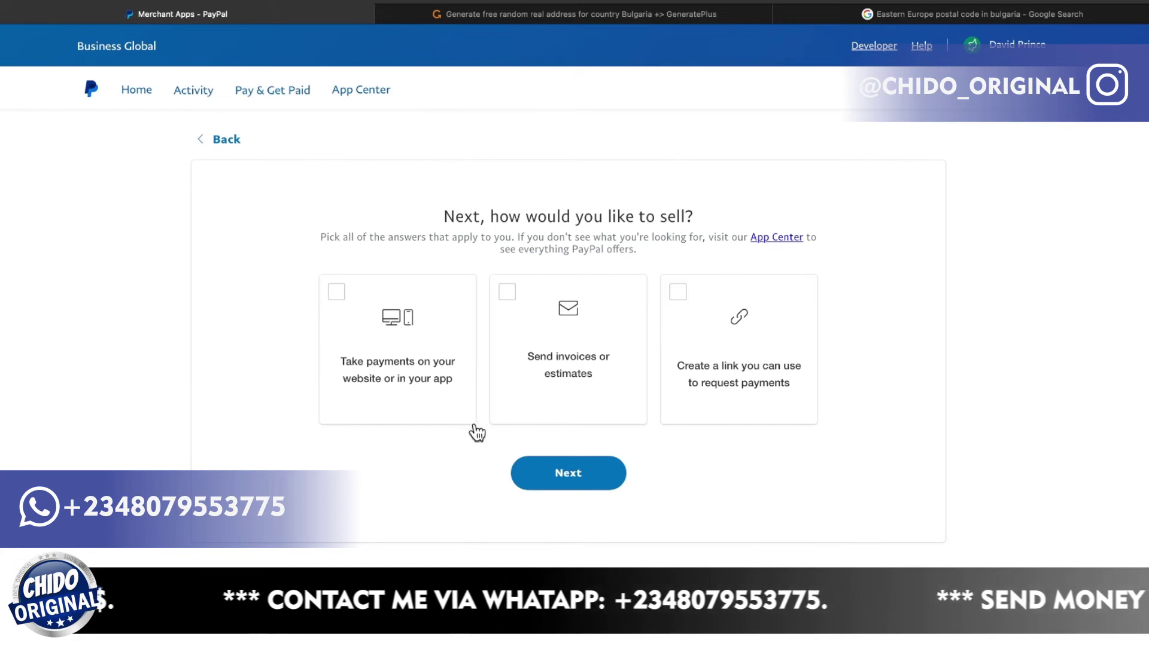
{"action": "left_click", "coordinate": [337, 296]}
{"action": "left_click", "coordinate": [508, 294]}
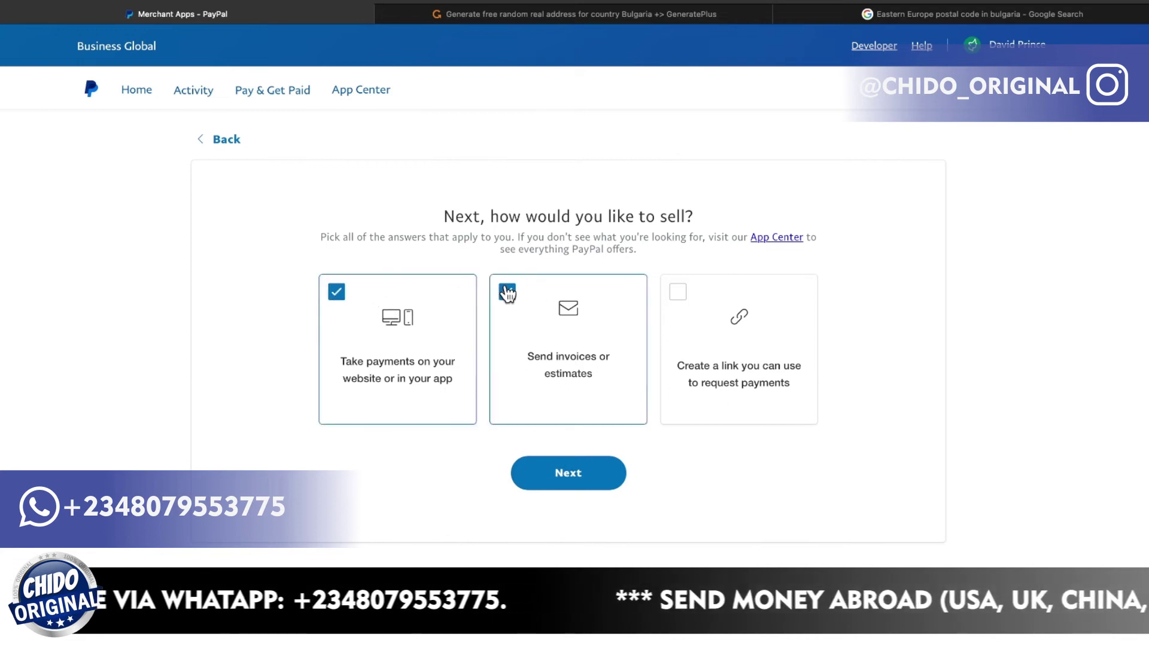
{"action": "left_click", "coordinate": [676, 291]}
{"action": "left_click", "coordinate": [566, 472]}
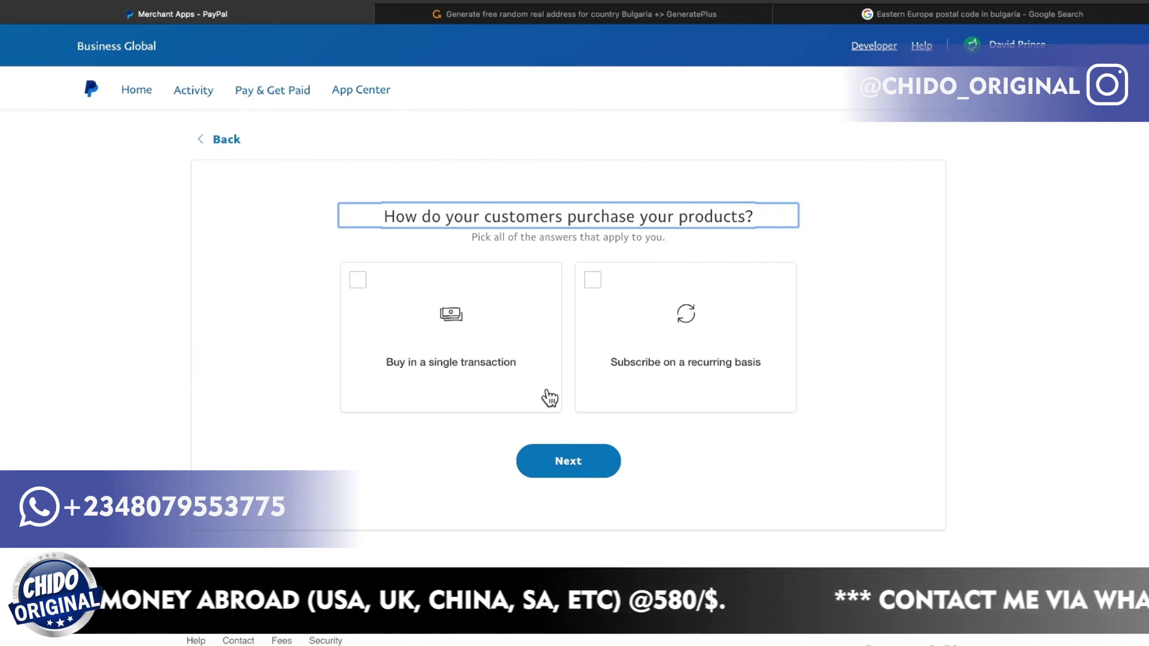
Choose both single-transaction and recurring-subscription purchases and continue.
{"action": "left_click", "coordinate": [359, 283]}
{"action": "left_click", "coordinate": [591, 286]}
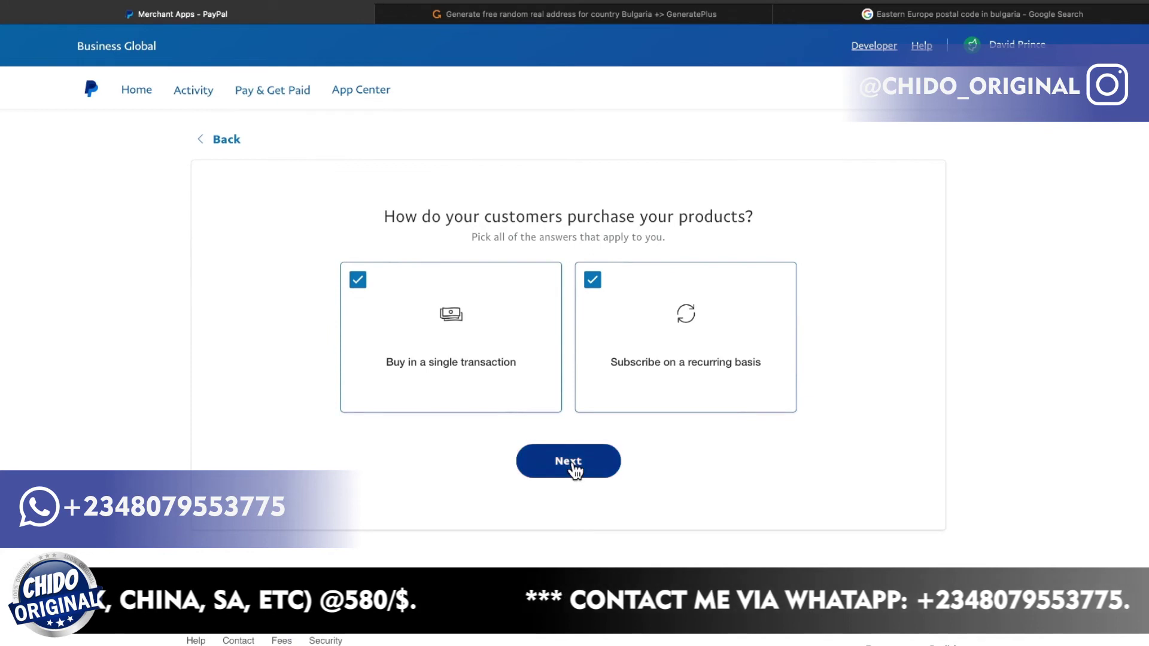
{"action": "left_click", "coordinate": [574, 469]}
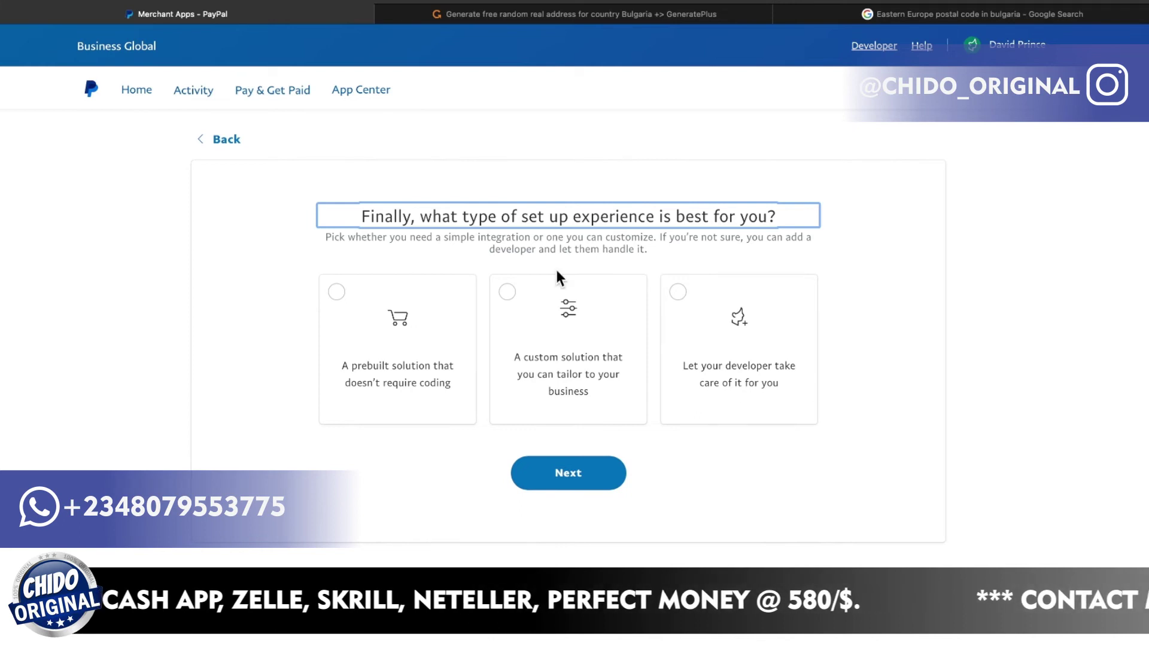
{"action": "left_click", "coordinate": [509, 296]}
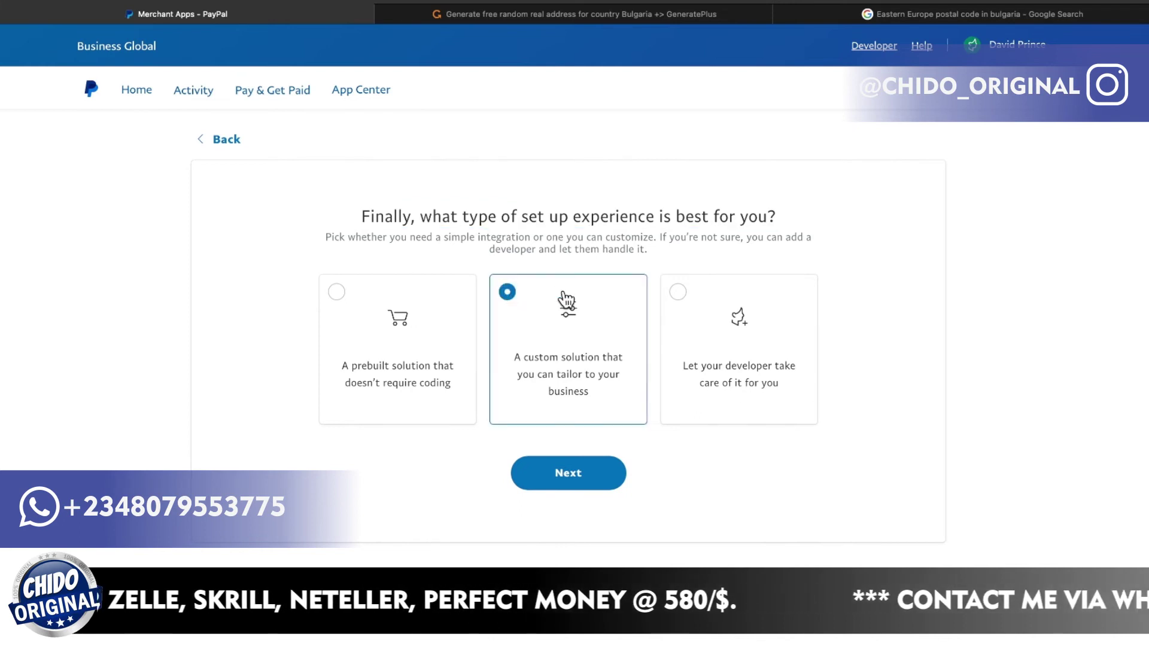
{"action": "left_click", "coordinate": [569, 479]}
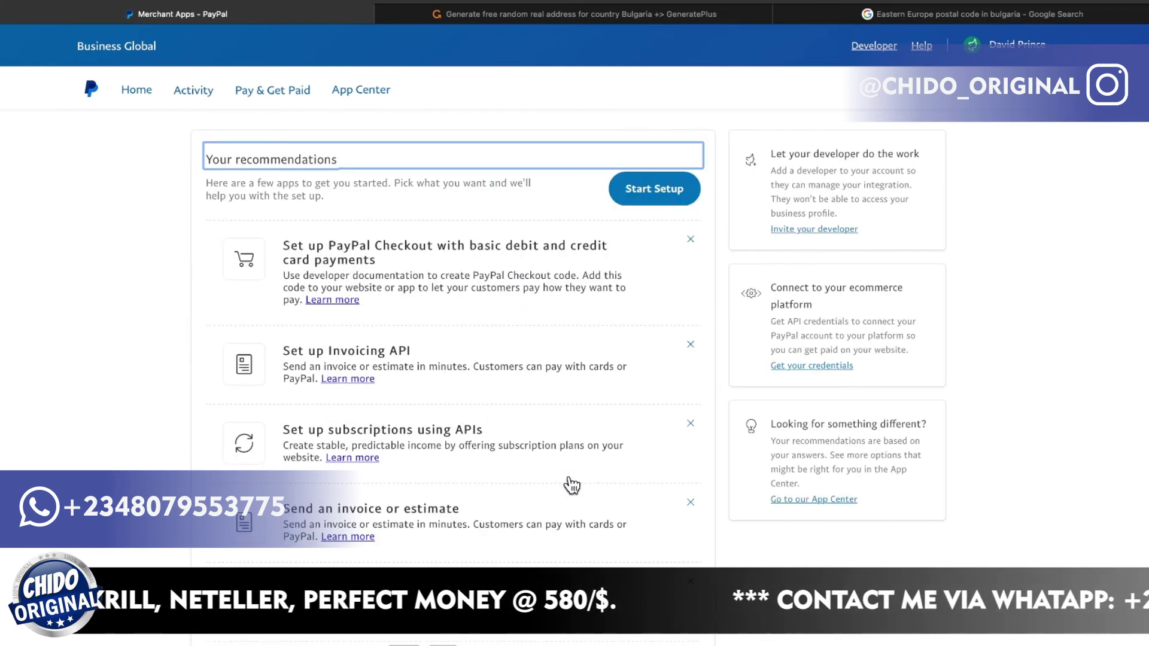
{"action": "scroll", "coordinate": [571, 485], "scroll_direction": "down", "scroll_amount": 5}
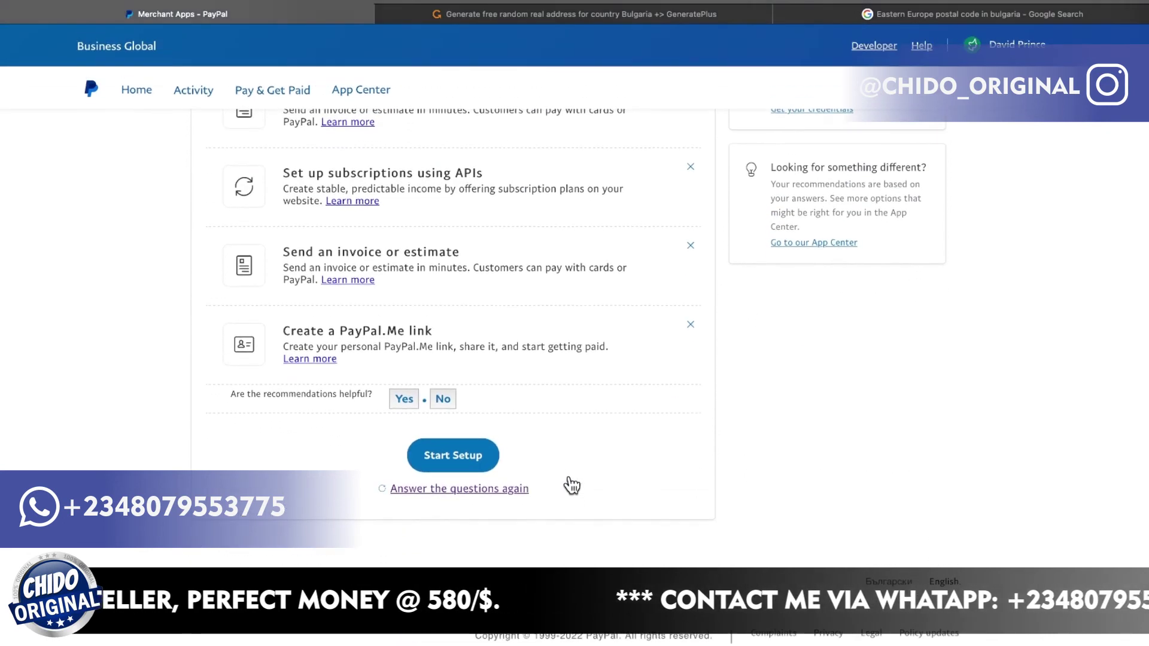
{"action": "scroll", "coordinate": [569, 476], "scroll_direction": "up", "scroll_amount": 3}
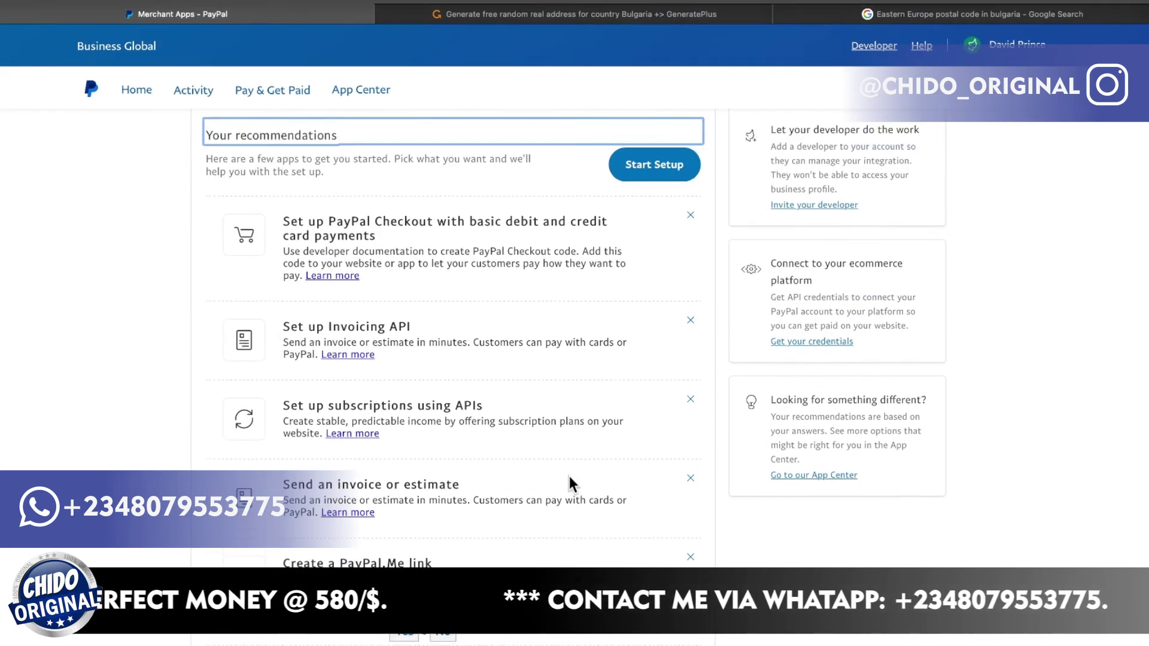
{"action": "scroll", "coordinate": [559, 508], "scroll_direction": "down", "scroll_amount": 3}
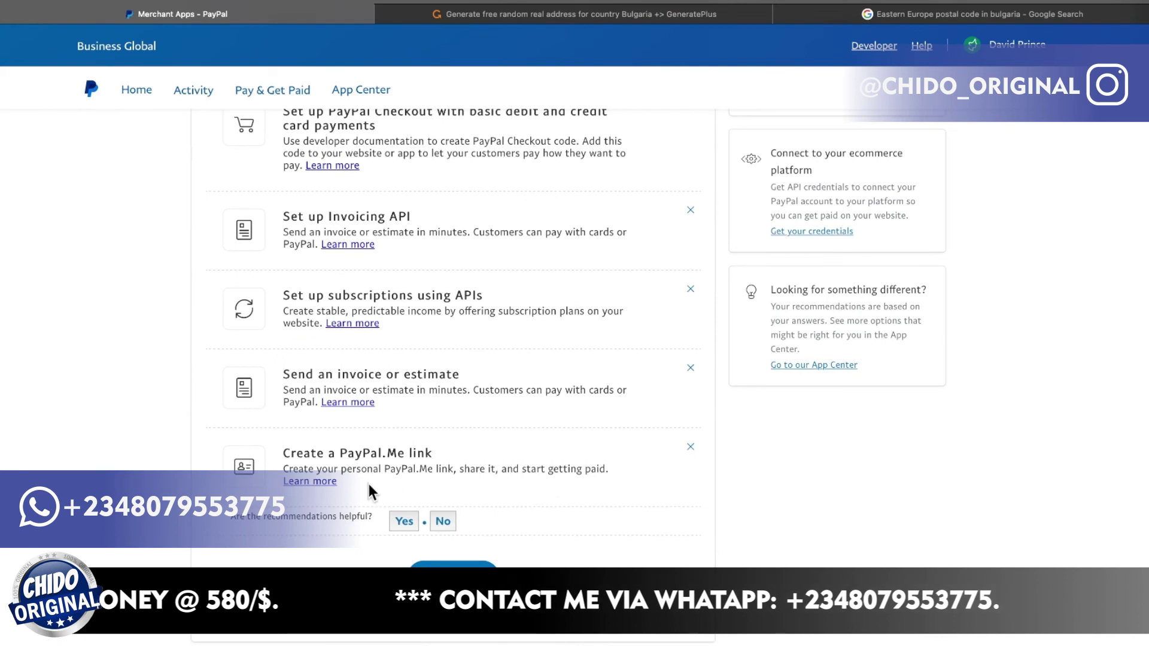
{"action": "scroll", "coordinate": [537, 510], "scroll_direction": "up", "scroll_amount": 1}
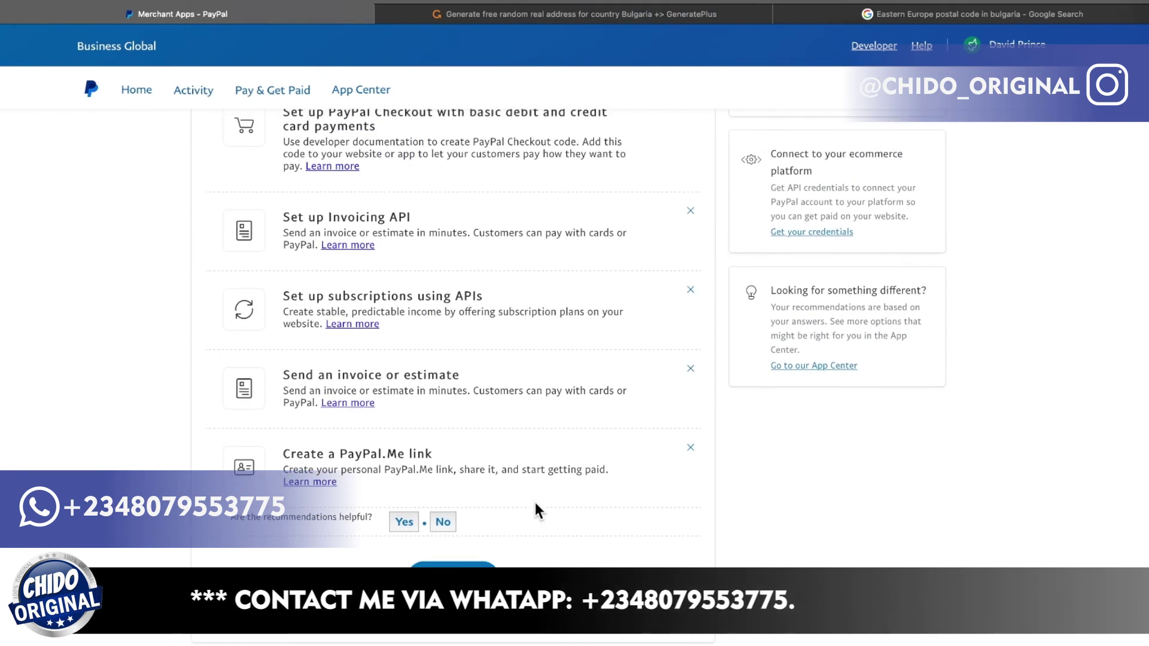
{"action": "scroll", "coordinate": [535, 509], "scroll_direction": "down", "scroll_amount": 1}
{"action": "scroll", "coordinate": [531, 500], "scroll_direction": "up", "scroll_amount": 3}
{"action": "scroll", "coordinate": [546, 378], "scroll_direction": "down", "scroll_amount": 1}
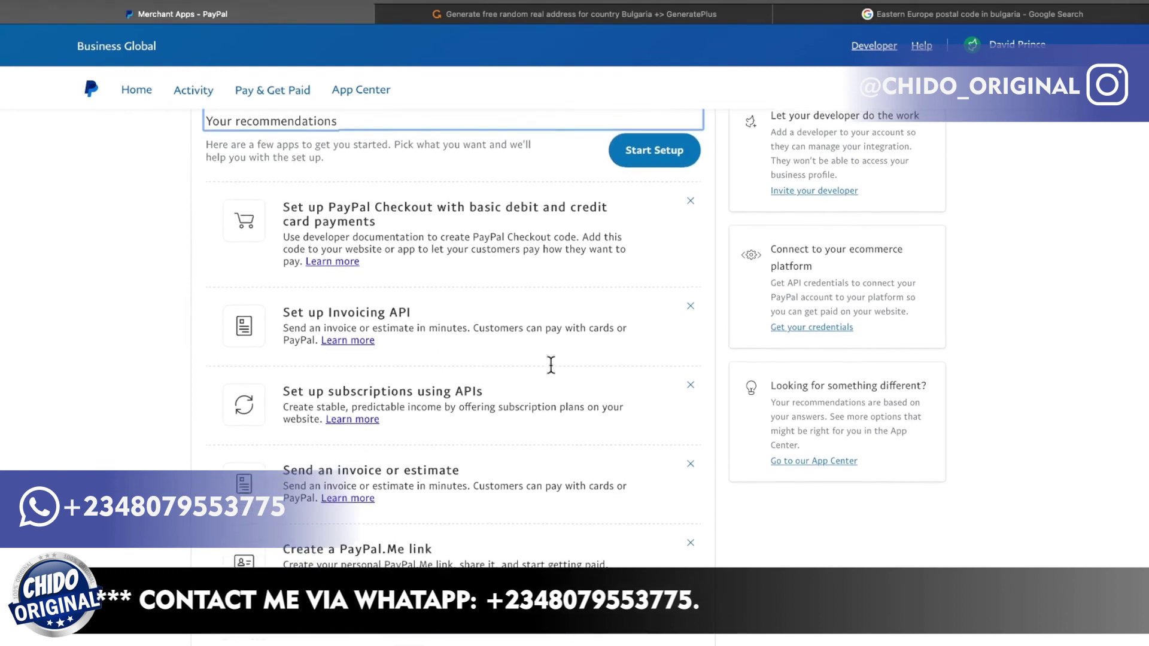
{"action": "scroll", "coordinate": [690, 264], "scroll_direction": "down", "scroll_amount": 4}
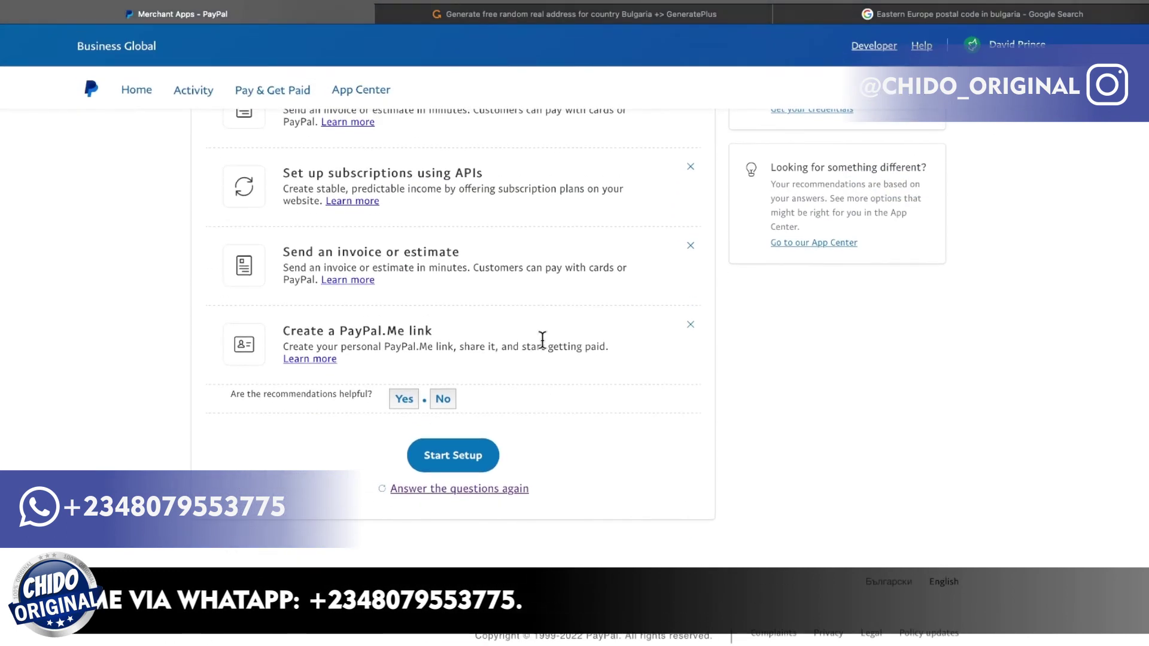
{"action": "scroll", "coordinate": [543, 340], "scroll_direction": "up", "scroll_amount": 5}
{"action": "scroll", "coordinate": [542, 339], "scroll_direction": "down", "scroll_amount": 4}
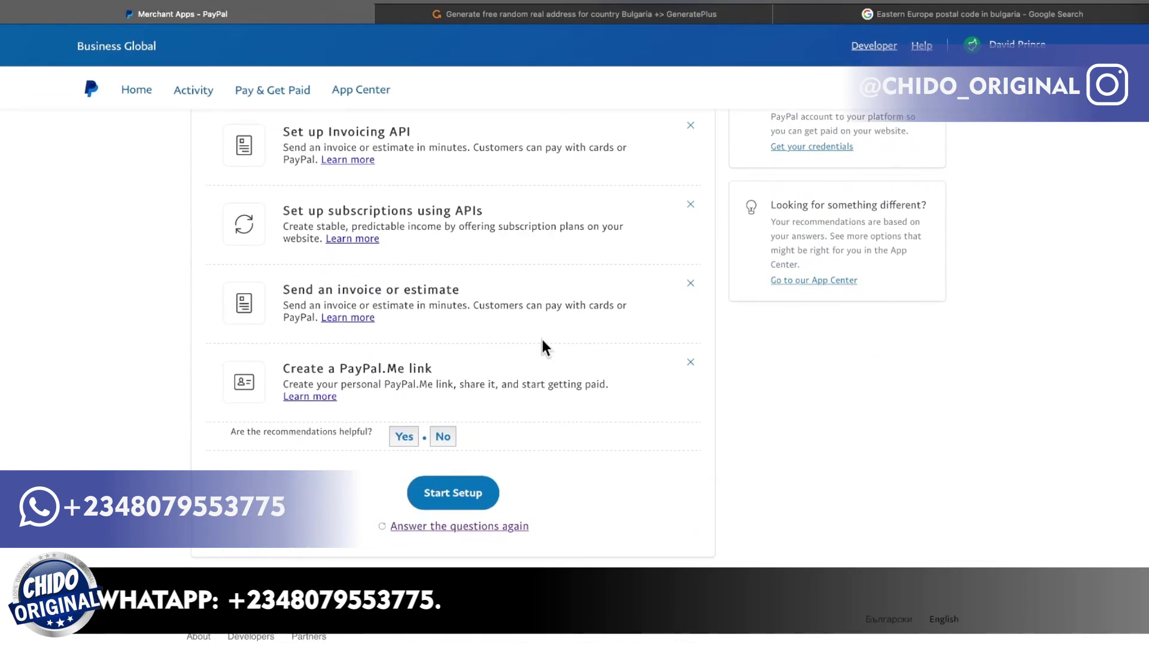
{"action": "scroll", "coordinate": [543, 340], "scroll_direction": "down", "scroll_amount": 1}
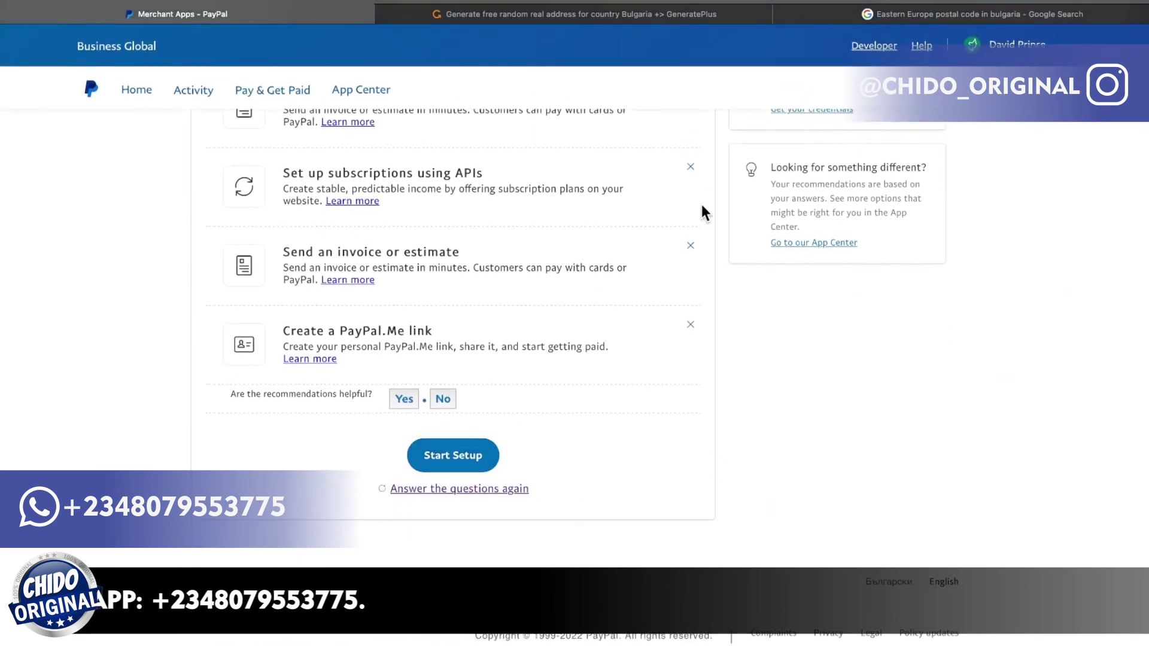
{"action": "scroll", "coordinate": [701, 210], "scroll_direction": "up", "scroll_amount": 3}
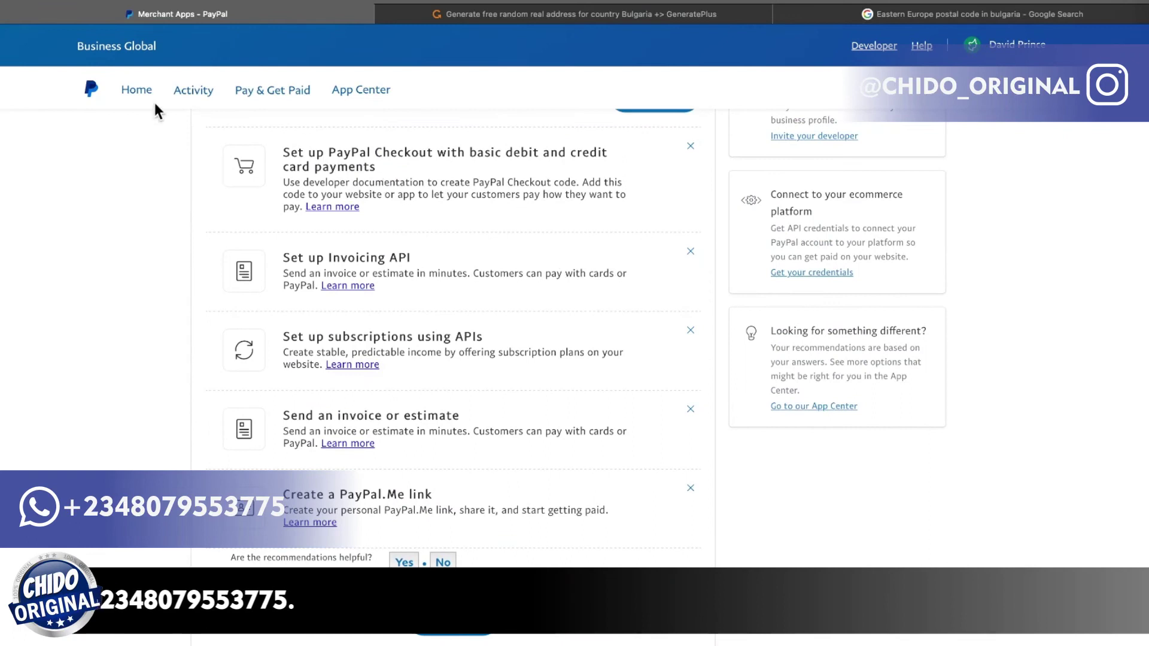
Go to the Home dashboard, dismiss the Commerce Platform welcome popup, and scroll to Notifications.
{"action": "left_click", "coordinate": [130, 89]}
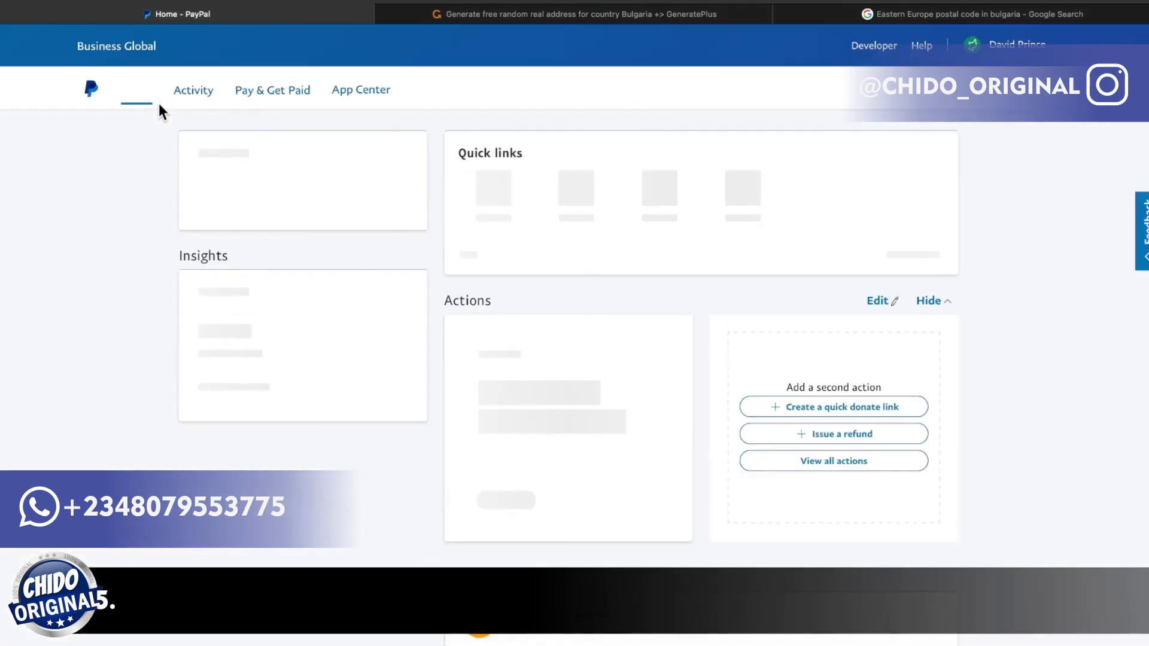
{"action": "scroll", "coordinate": [464, 250], "scroll_direction": "down", "scroll_amount": 3}
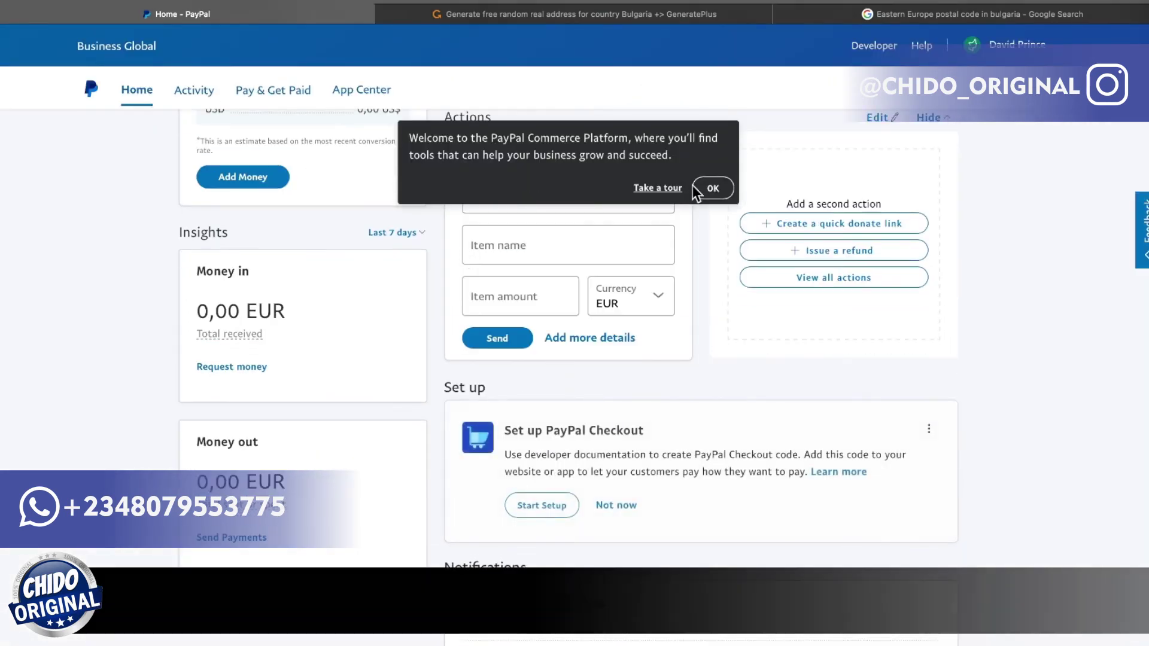
{"action": "left_click", "coordinate": [713, 189]}
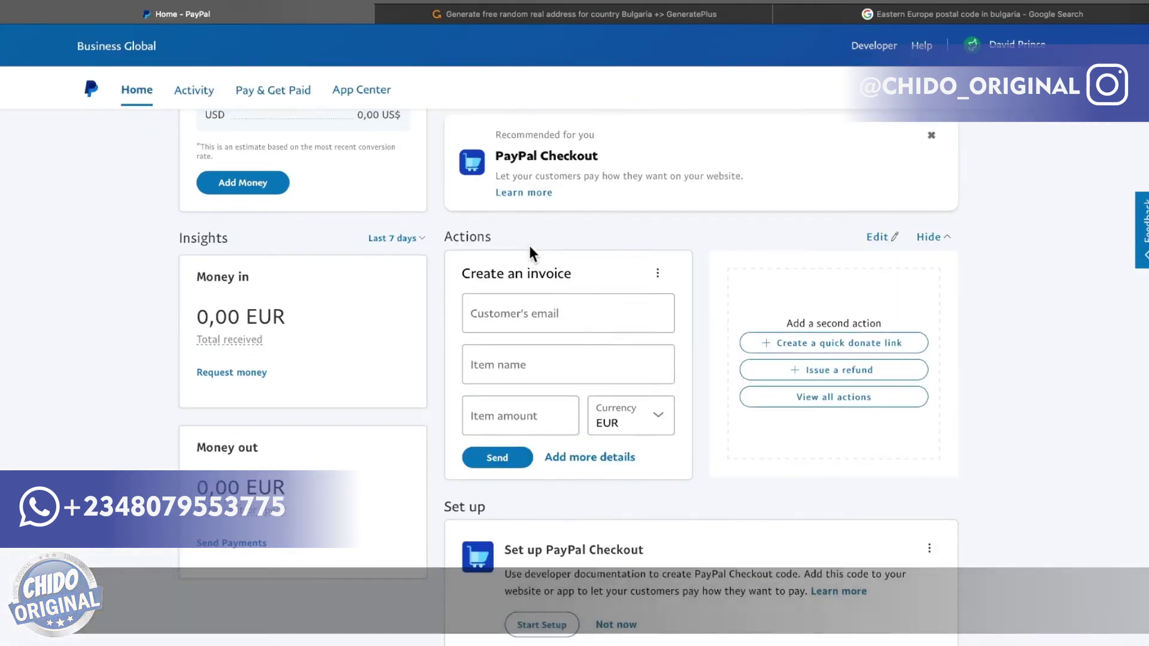
{"action": "scroll", "coordinate": [529, 245], "scroll_direction": "up", "scroll_amount": 3}
{"action": "scroll", "coordinate": [530, 246], "scroll_direction": "down", "scroll_amount": 9}
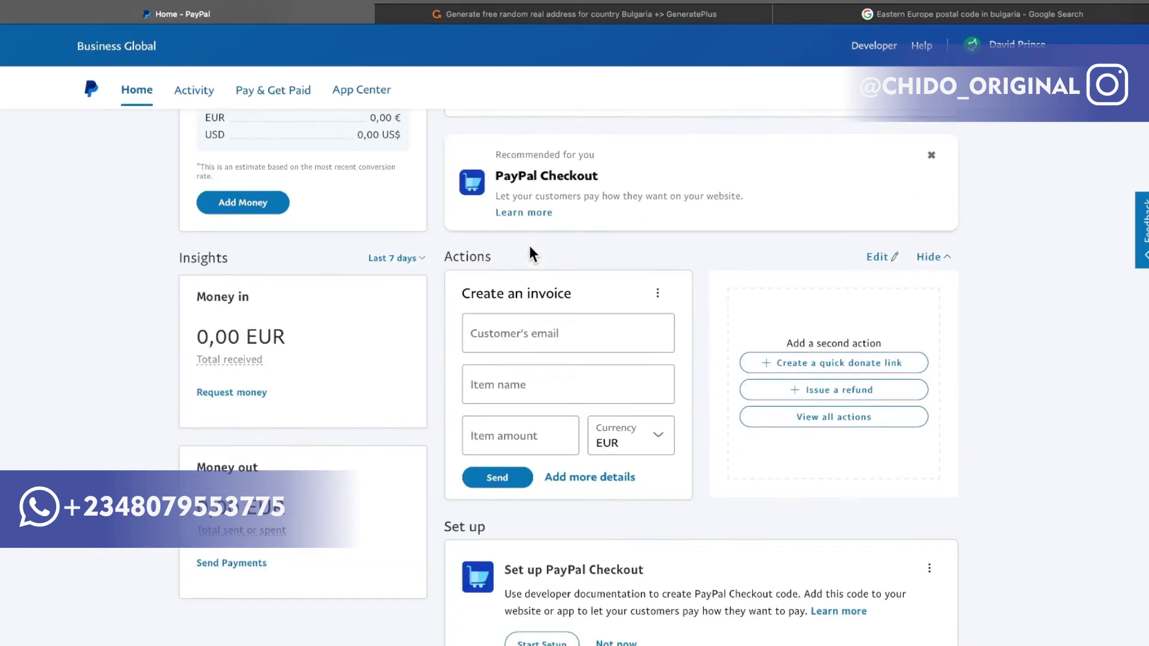
{"action": "scroll", "coordinate": [529, 245], "scroll_direction": "down", "scroll_amount": 1}
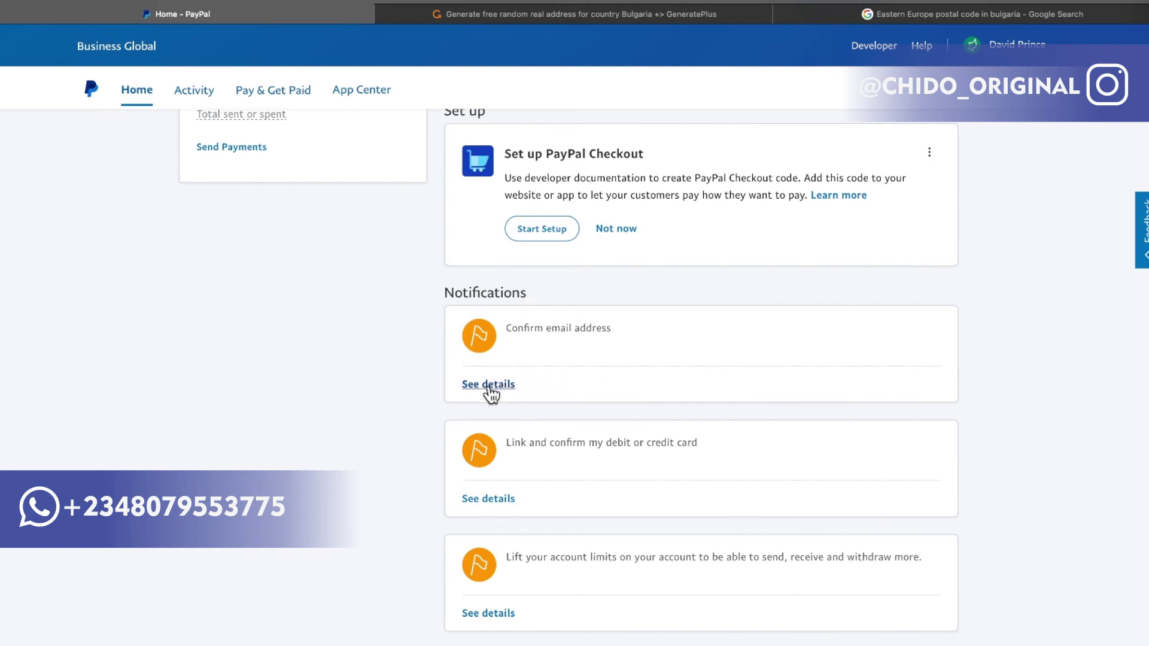
{"action": "scroll", "coordinate": [673, 378], "scroll_direction": "down", "scroll_amount": 2}
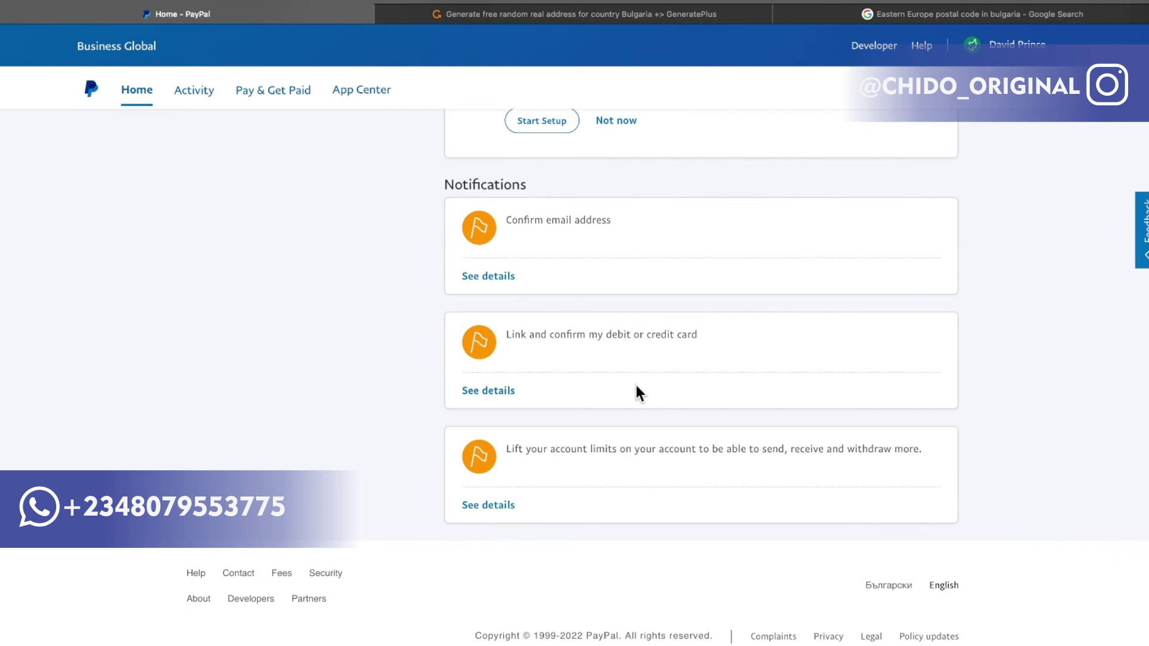
Back at the top of Home, select the €0,00 EUR amount in the PayPal balance card.
{"action": "scroll", "coordinate": [554, 425], "scroll_direction": "up", "scroll_amount": 15}
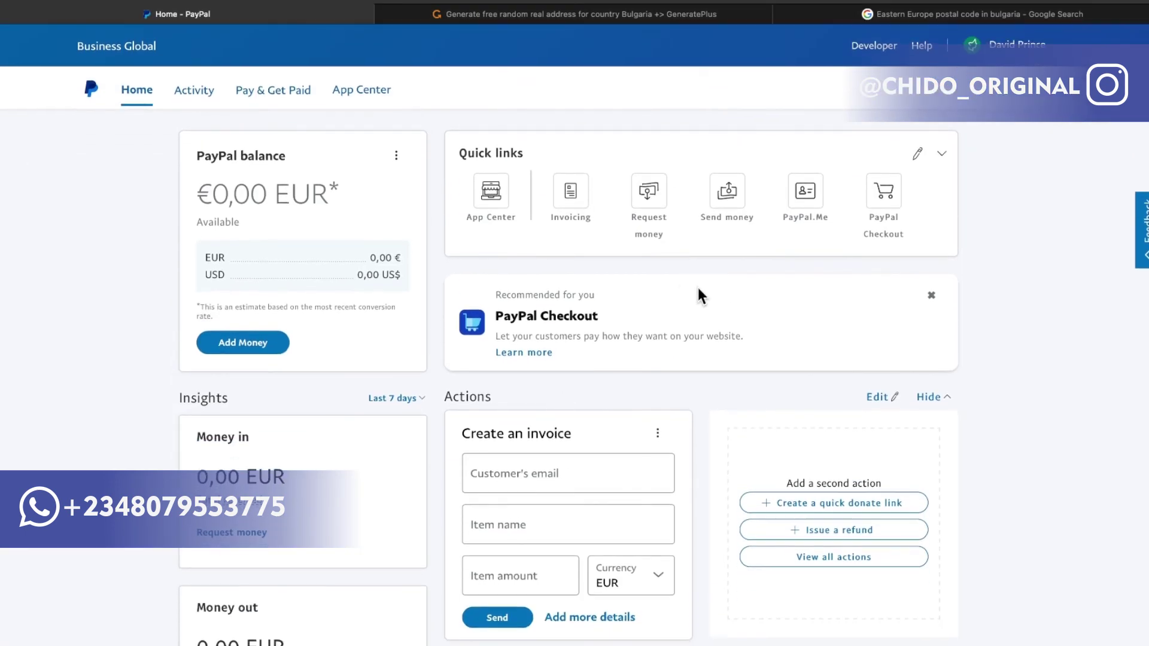
{"action": "scroll", "coordinate": [698, 288], "scroll_direction": "down", "scroll_amount": 10}
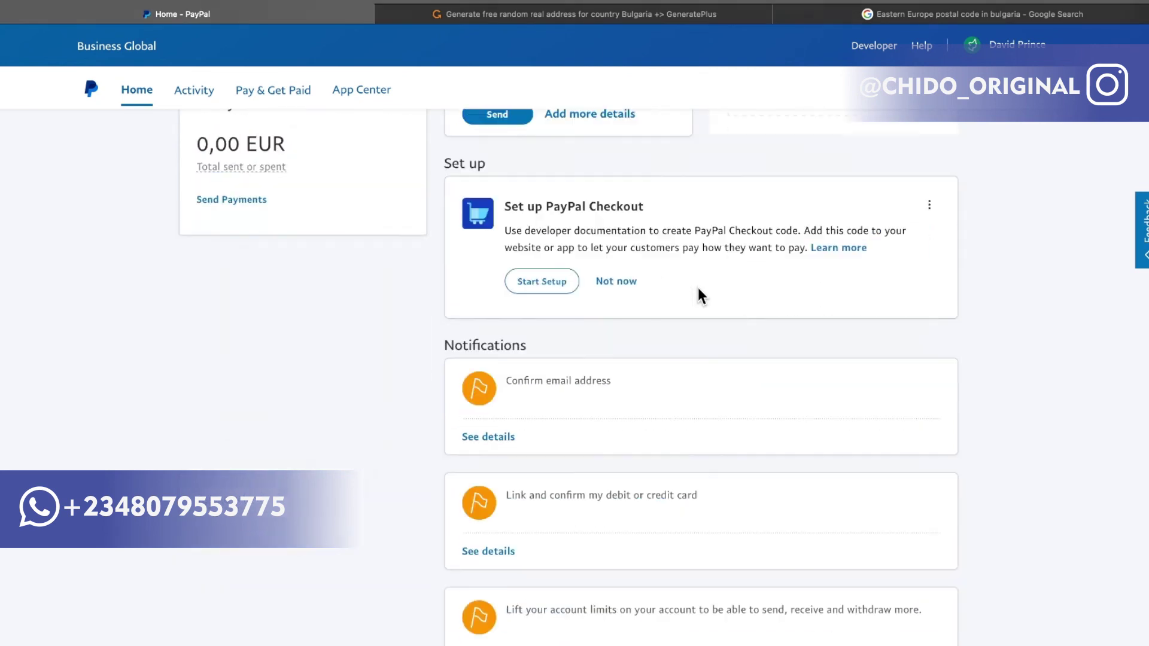
{"action": "scroll", "coordinate": [698, 287], "scroll_direction": "up", "scroll_amount": 4}
{"action": "scroll", "coordinate": [698, 288], "scroll_direction": "up", "scroll_amount": 8}
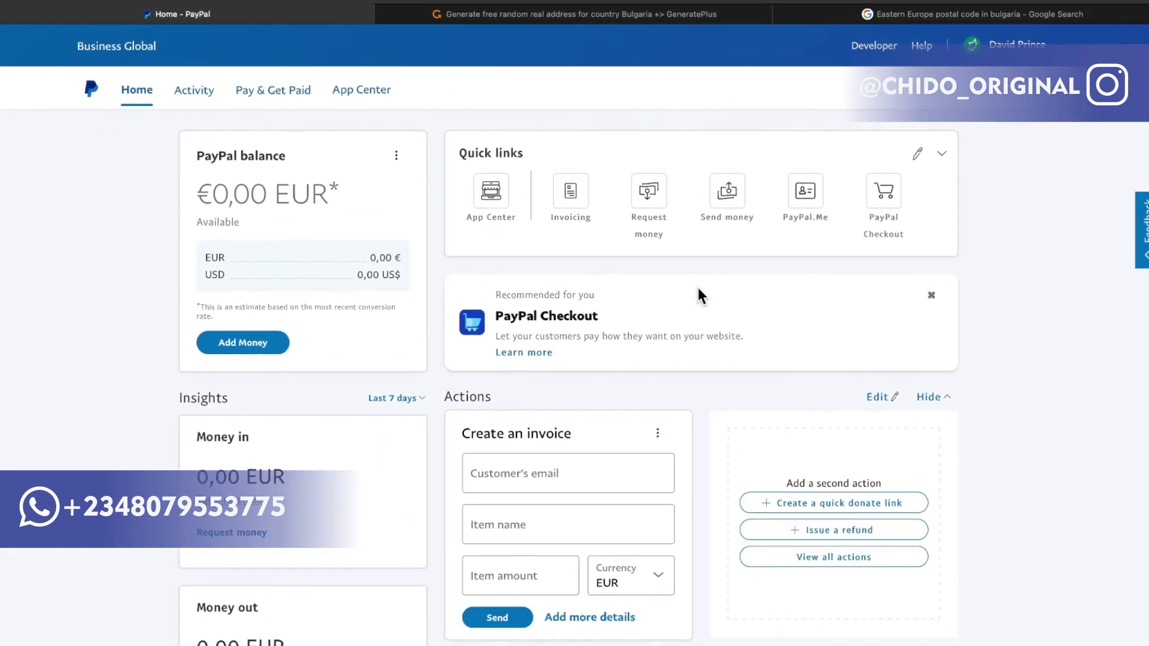
{"action": "scroll", "coordinate": [698, 287], "scroll_direction": "down", "scroll_amount": 10}
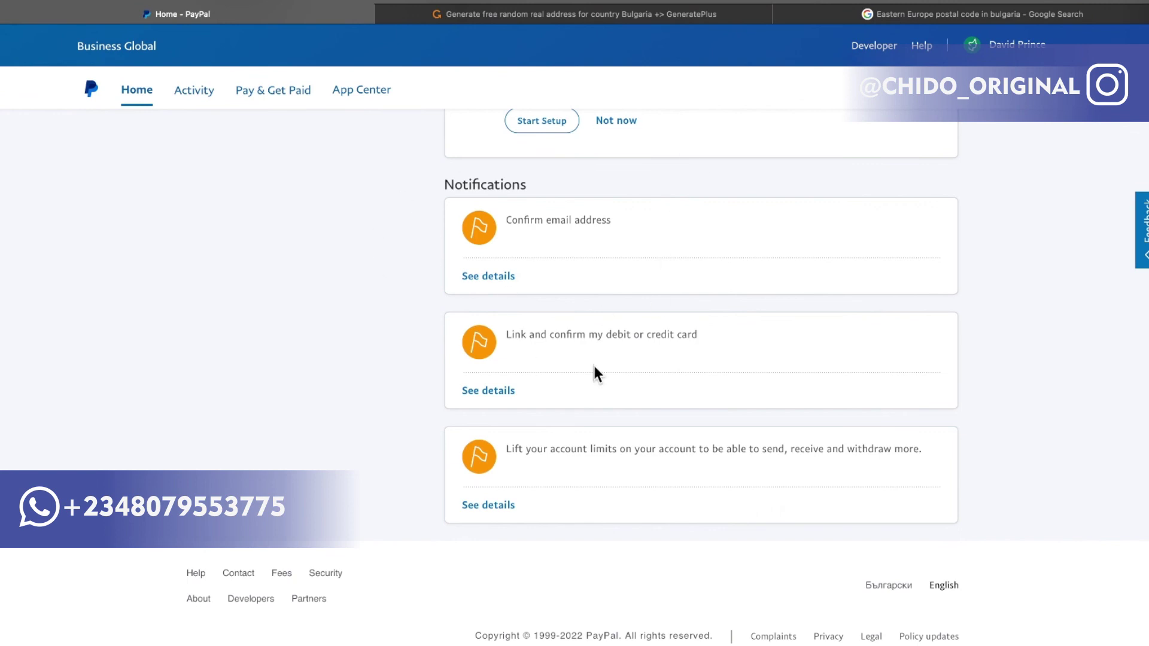
{"action": "scroll", "coordinate": [594, 368], "scroll_direction": "up", "scroll_amount": 10}
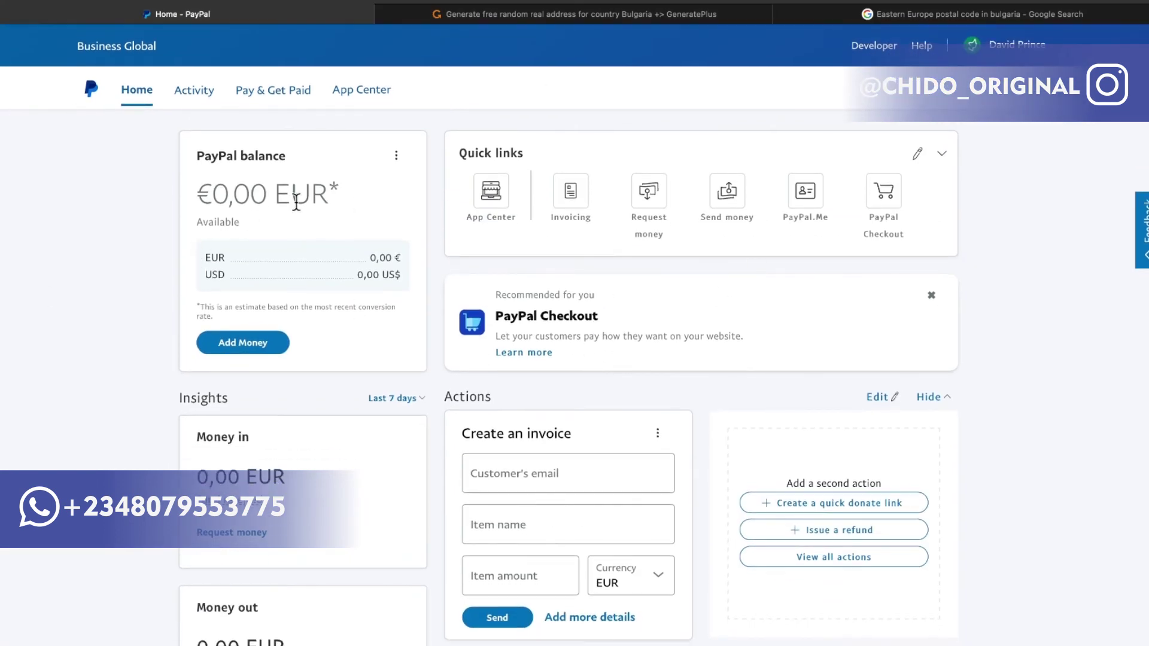
{"action": "left_click_drag", "start_coordinate": [337, 192], "coordinate": [195, 174]}
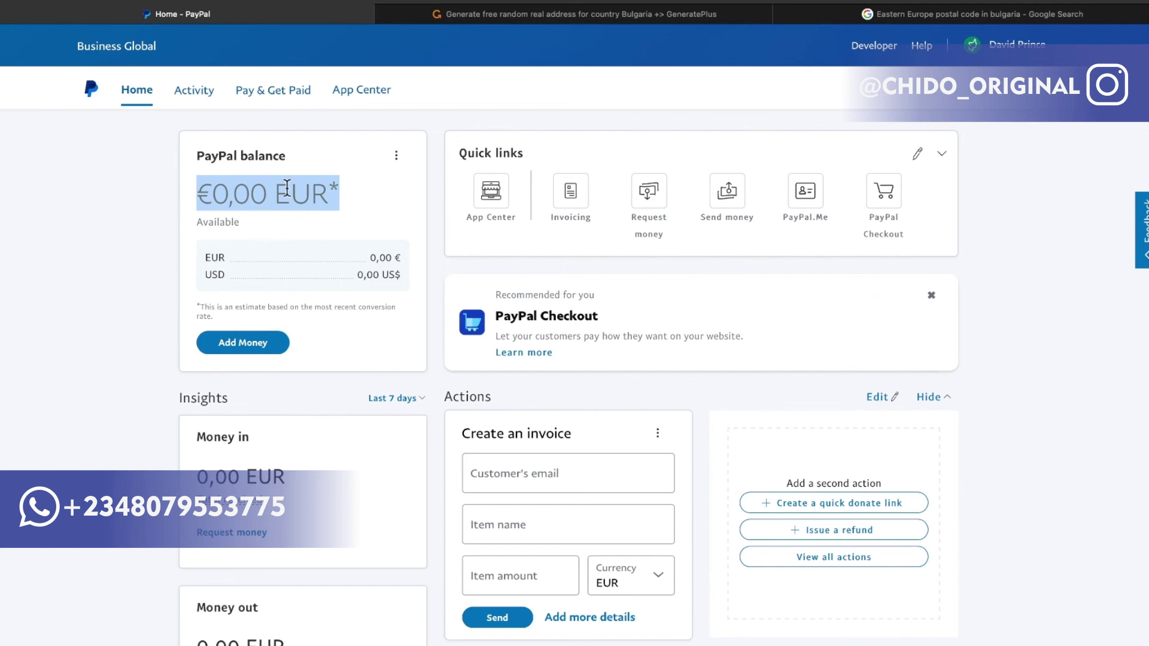
{"action": "left_click", "coordinate": [354, 195]}
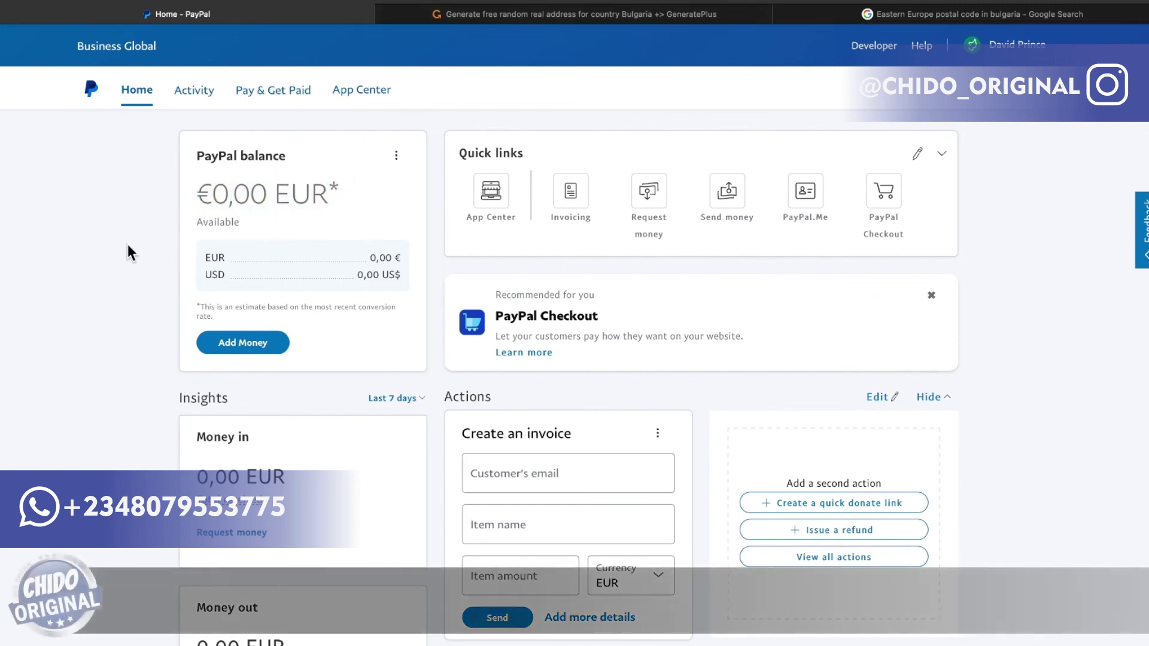
{"action": "left_click_drag", "start_coordinate": [346, 195], "coordinate": [191, 206]}
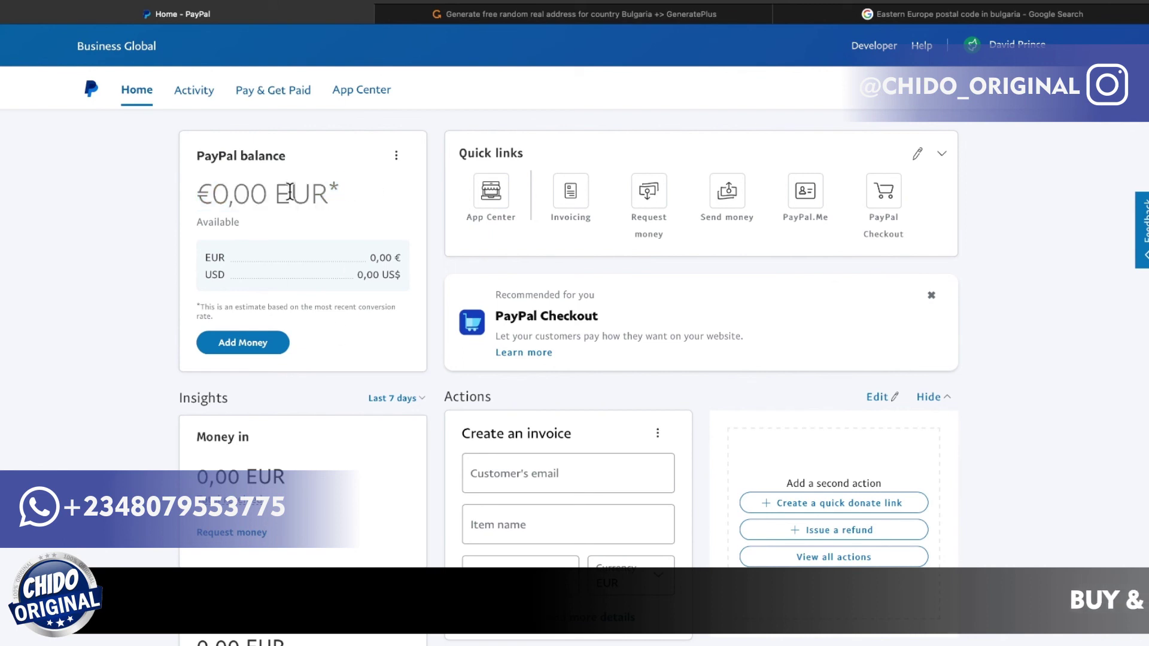
{"action": "mouse_move", "coordinate": [181, 178]}
{"action": "left_mouse_down"}
{"action": "mouse_move", "coordinate": [150, 175]}
{"action": "mouse_move", "coordinate": [226, 187]}
{"action": "mouse_move", "coordinate": [191, 183]}
{"action": "left_mouse_up"}
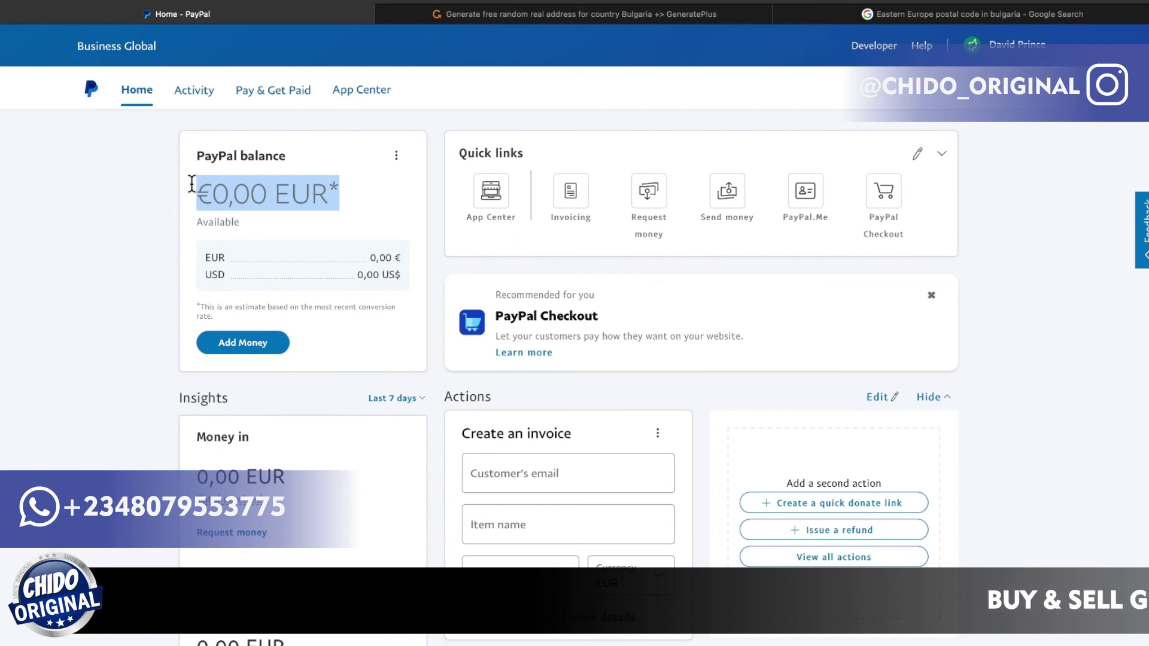
Clear that selection and re-highlight the €0,00 EUR balance amount.
{"action": "scroll", "coordinate": [580, 389], "scroll_direction": "down", "scroll_amount": 2}
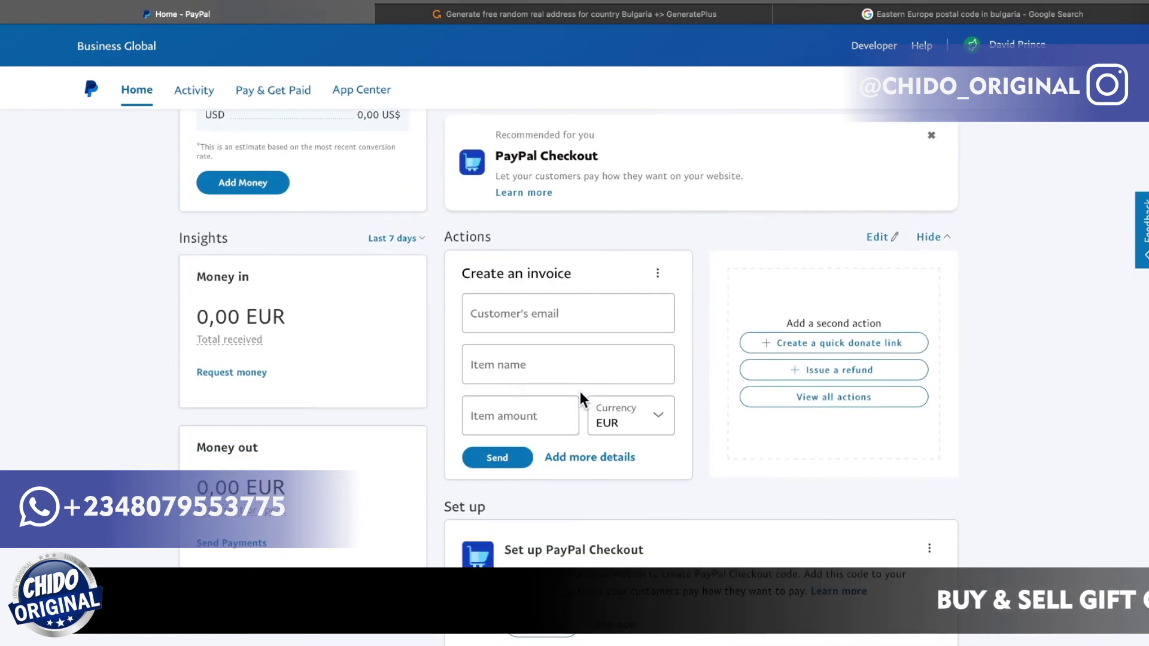
{"action": "scroll", "coordinate": [580, 389], "scroll_direction": "up", "scroll_amount": 2}
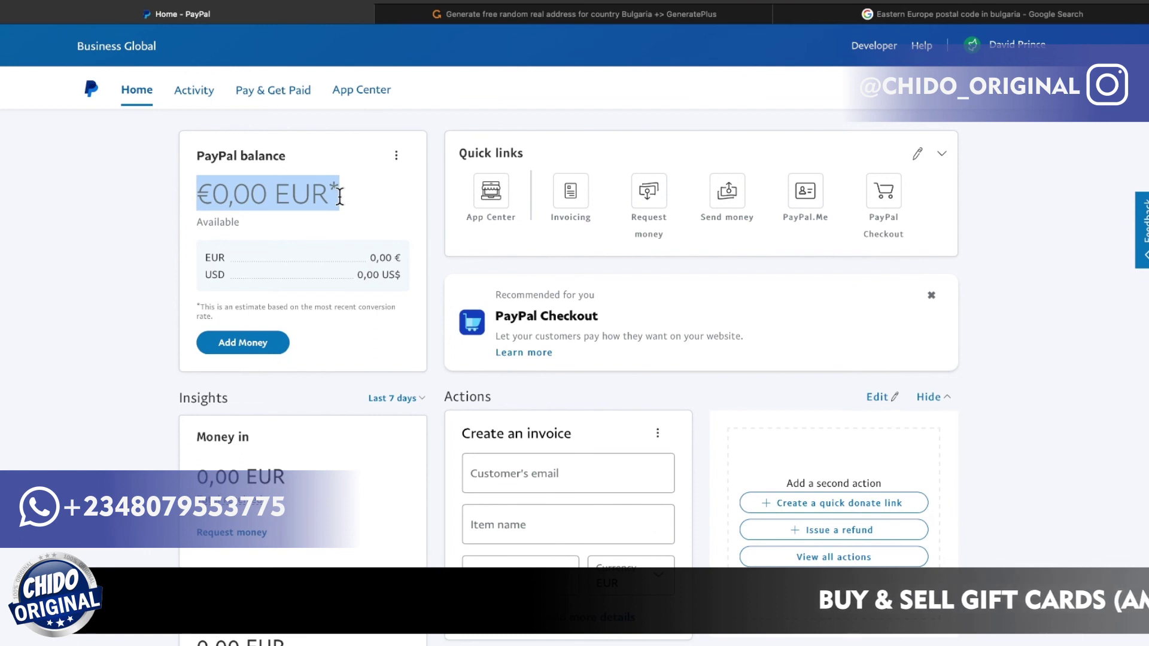
{"action": "left_click", "coordinate": [380, 201]}
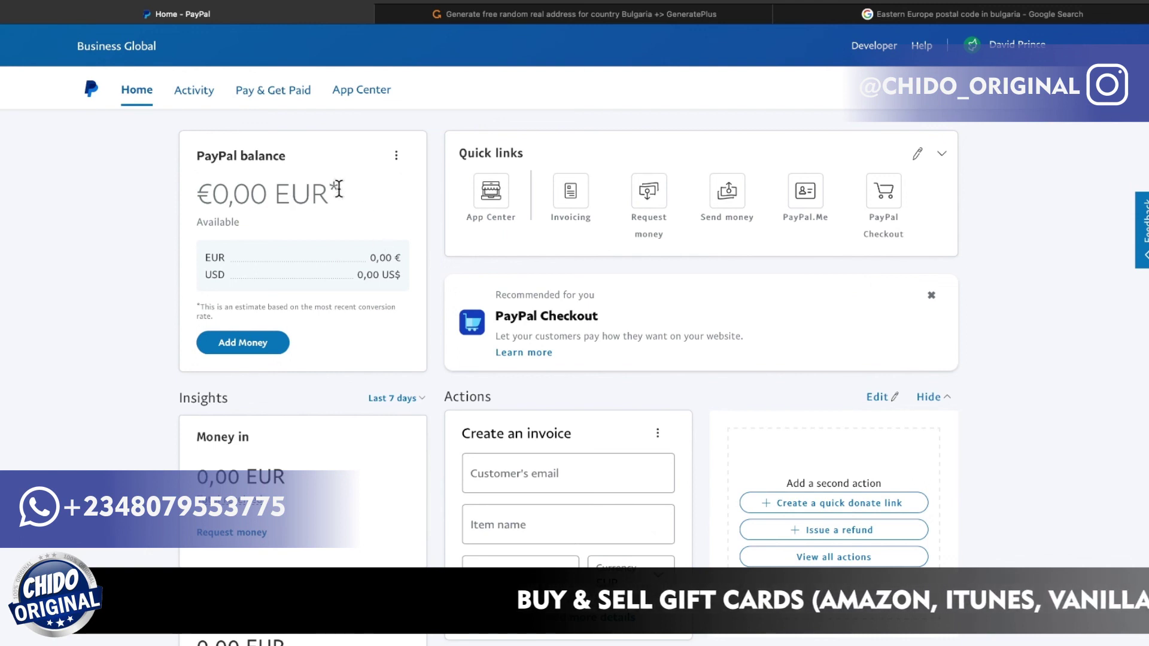
{"action": "left_click_drag", "start_coordinate": [350, 195], "coordinate": [198, 190]}
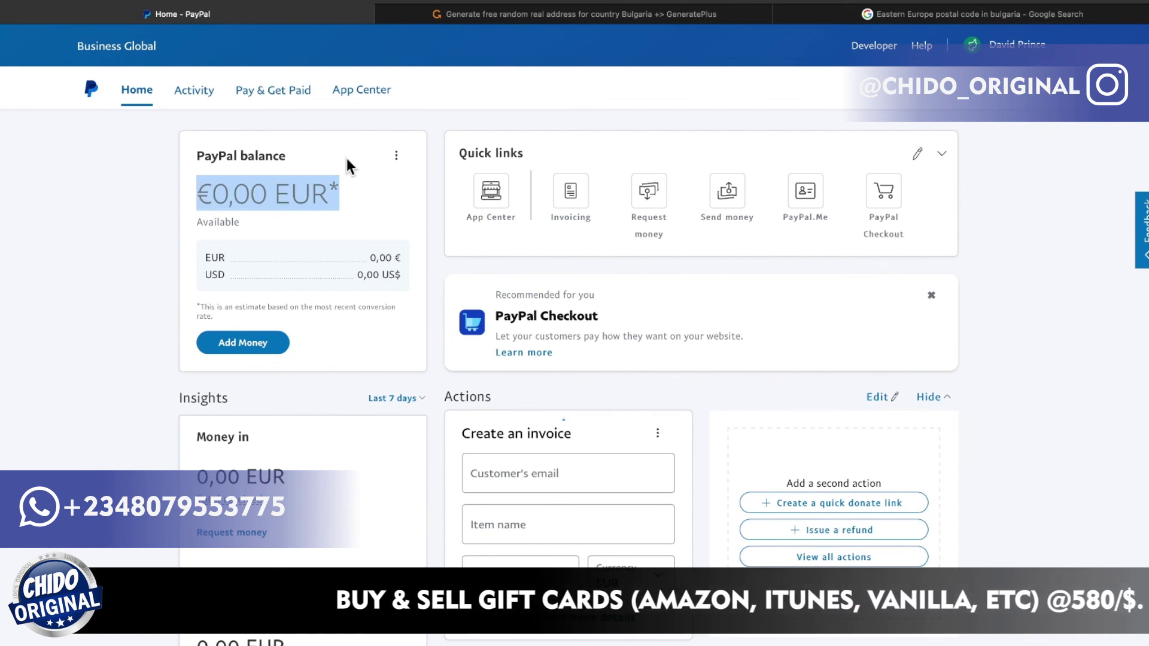
{"action": "scroll", "coordinate": [473, 221], "scroll_direction": "down", "scroll_amount": 5}
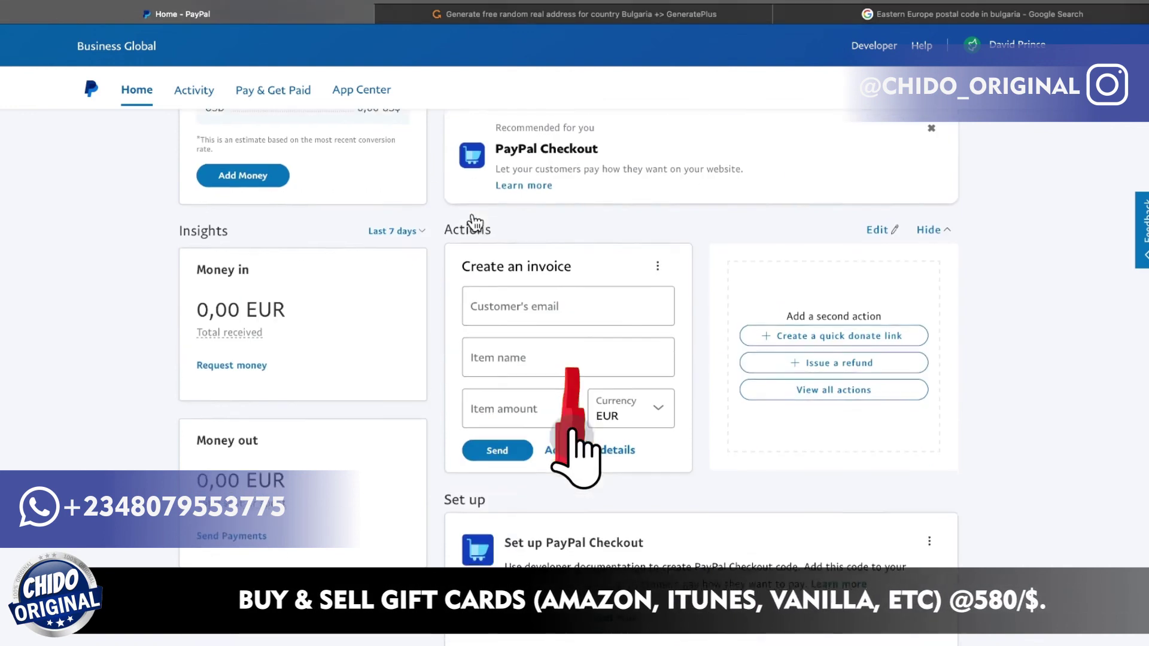
{"action": "scroll", "coordinate": [473, 217], "scroll_direction": "up", "scroll_amount": 5}
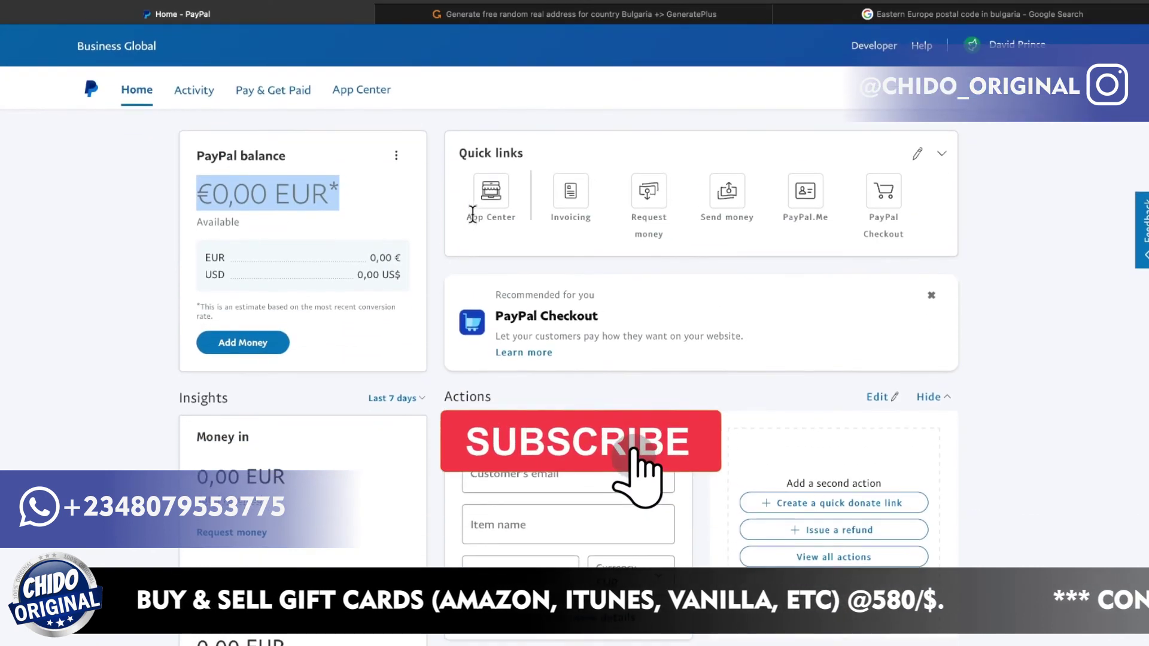
{"action": "scroll", "coordinate": [475, 223], "scroll_direction": "down", "scroll_amount": 5}
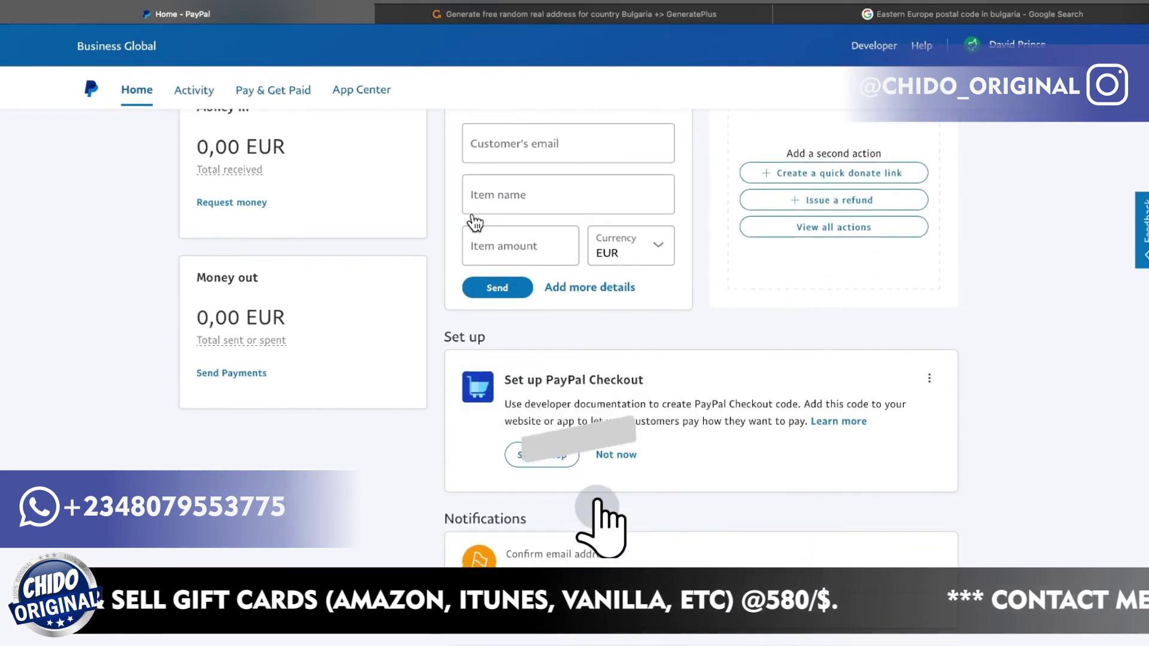
{"action": "scroll", "coordinate": [474, 223], "scroll_direction": "up", "scroll_amount": 5}
{"action": "scroll", "coordinate": [473, 218], "scroll_direction": "down", "scroll_amount": 3}
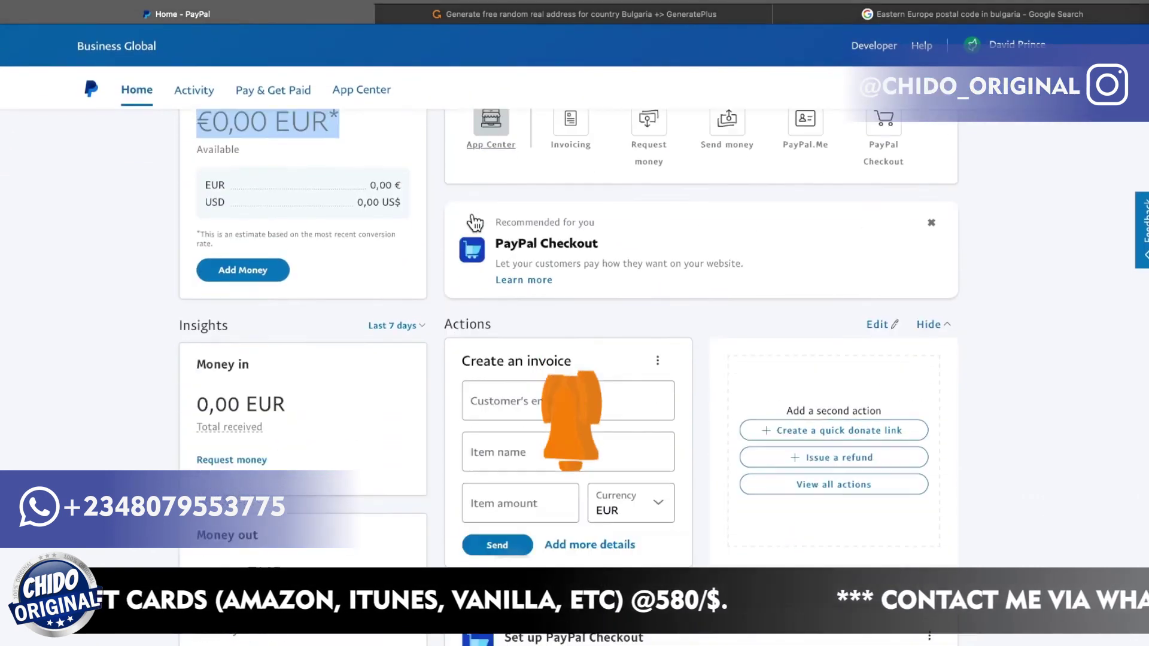
{"action": "scroll", "coordinate": [473, 216], "scroll_direction": "up", "scroll_amount": 4}
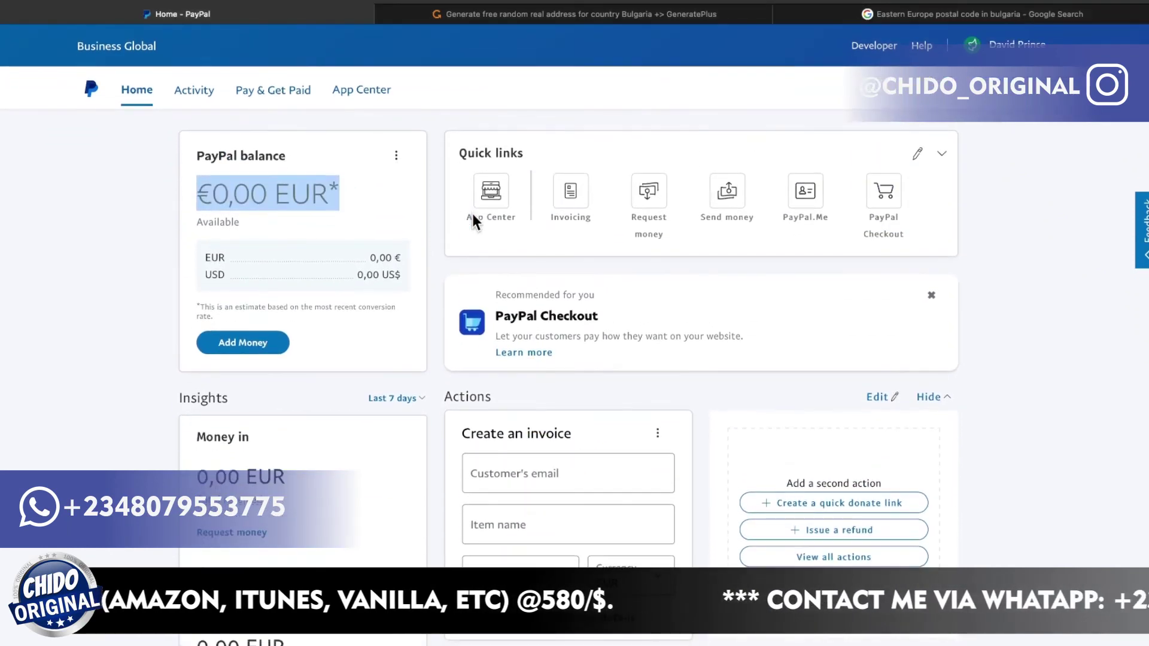
{"action": "scroll", "coordinate": [473, 217], "scroll_direction": "down", "scroll_amount": 5}
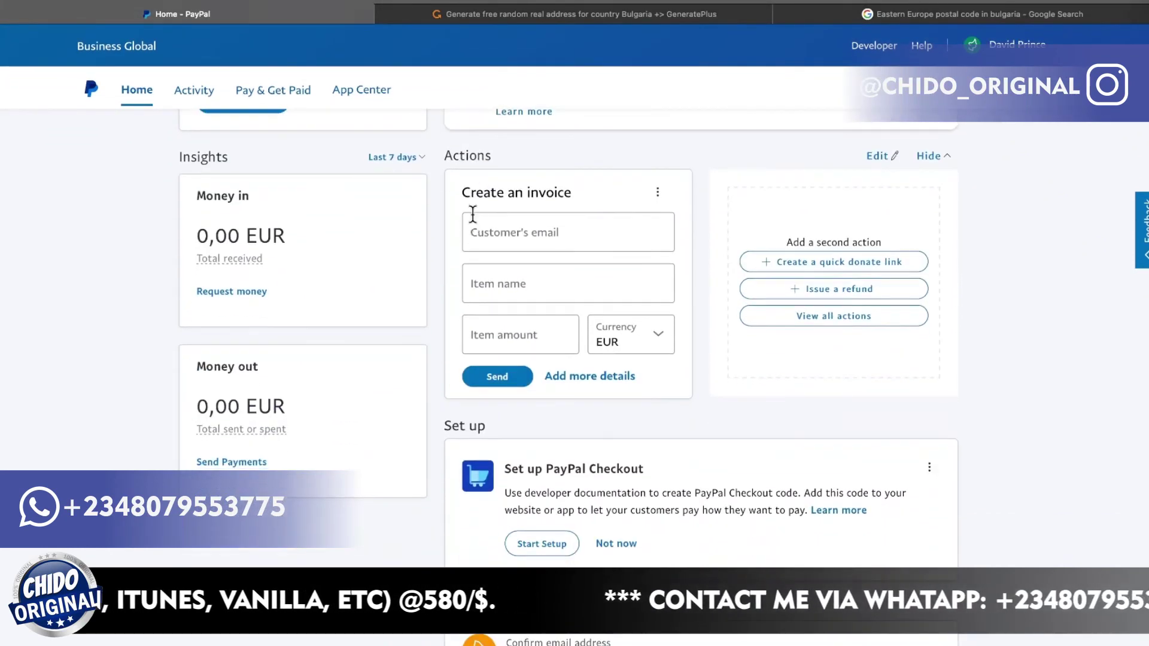
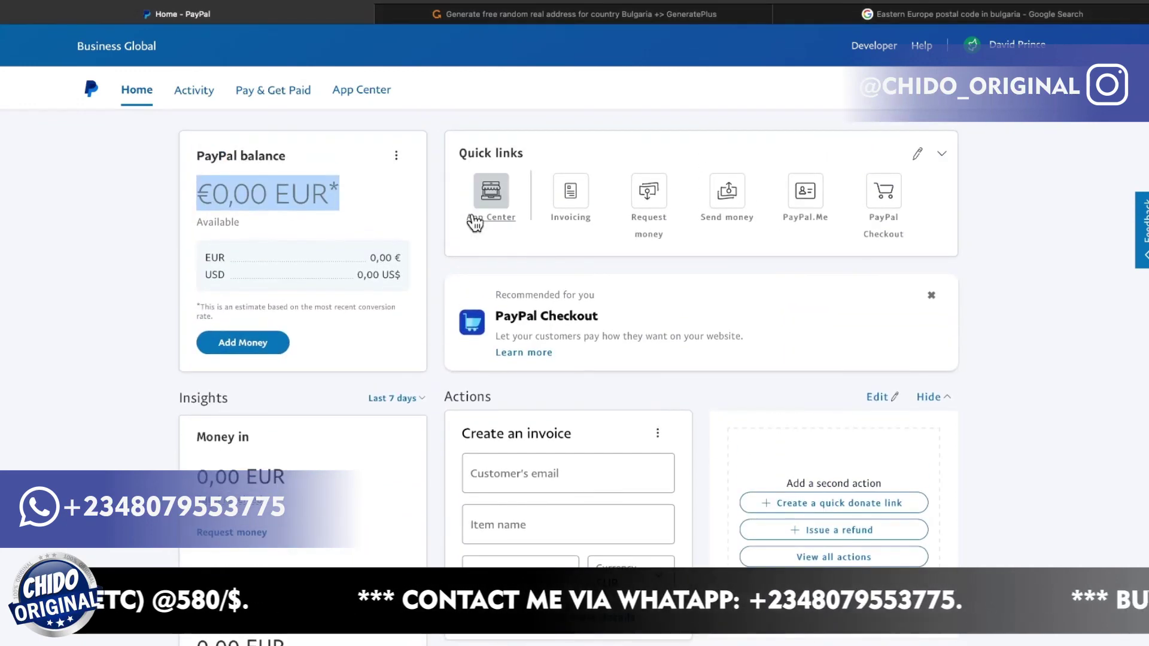
{"action": "scroll", "coordinate": [473, 223], "scroll_direction": "down", "scroll_amount": 2}
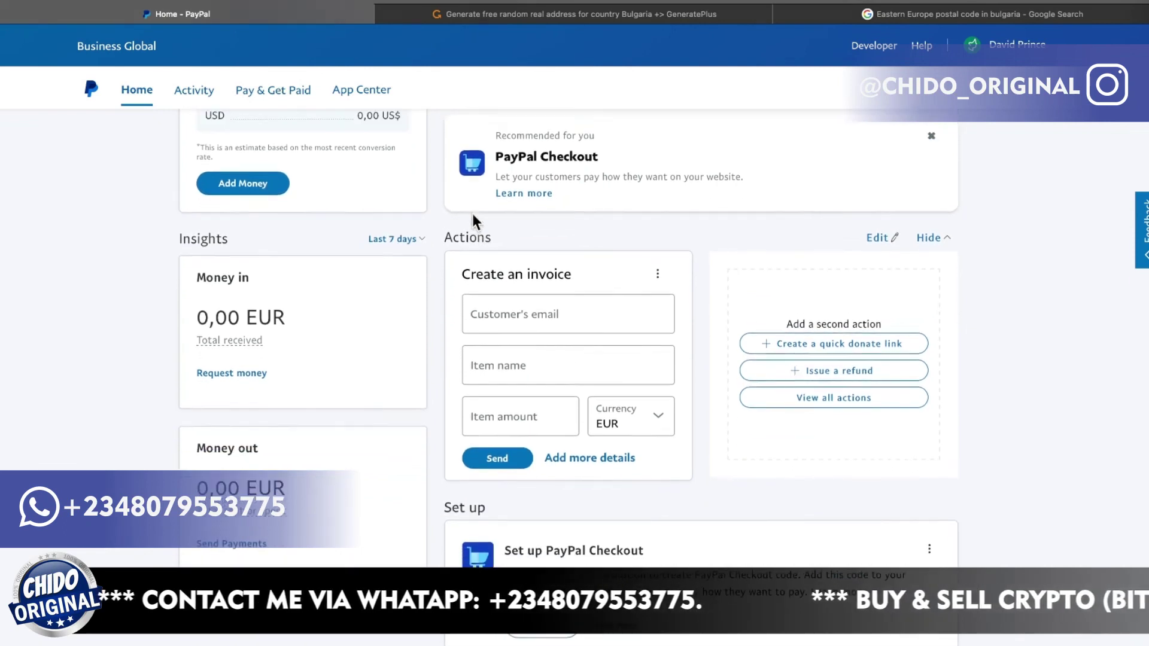
{"action": "scroll", "coordinate": [473, 214], "scroll_direction": "up", "scroll_amount": 3}
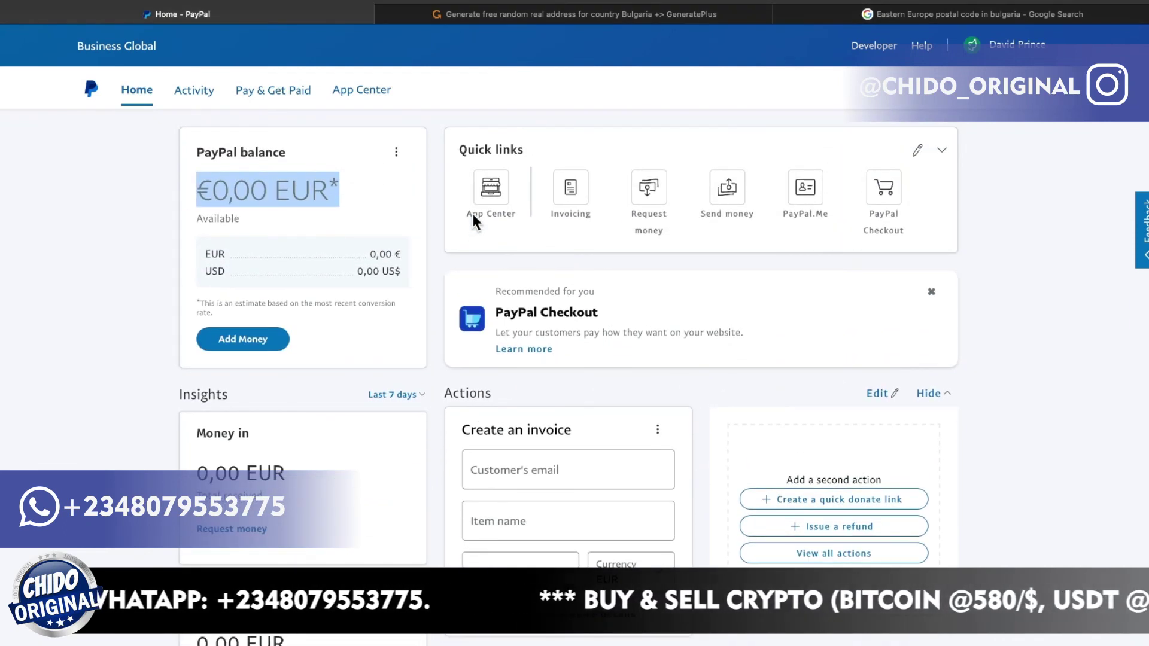
{"action": "scroll", "coordinate": [472, 213], "scroll_direction": "up", "scroll_amount": 1}
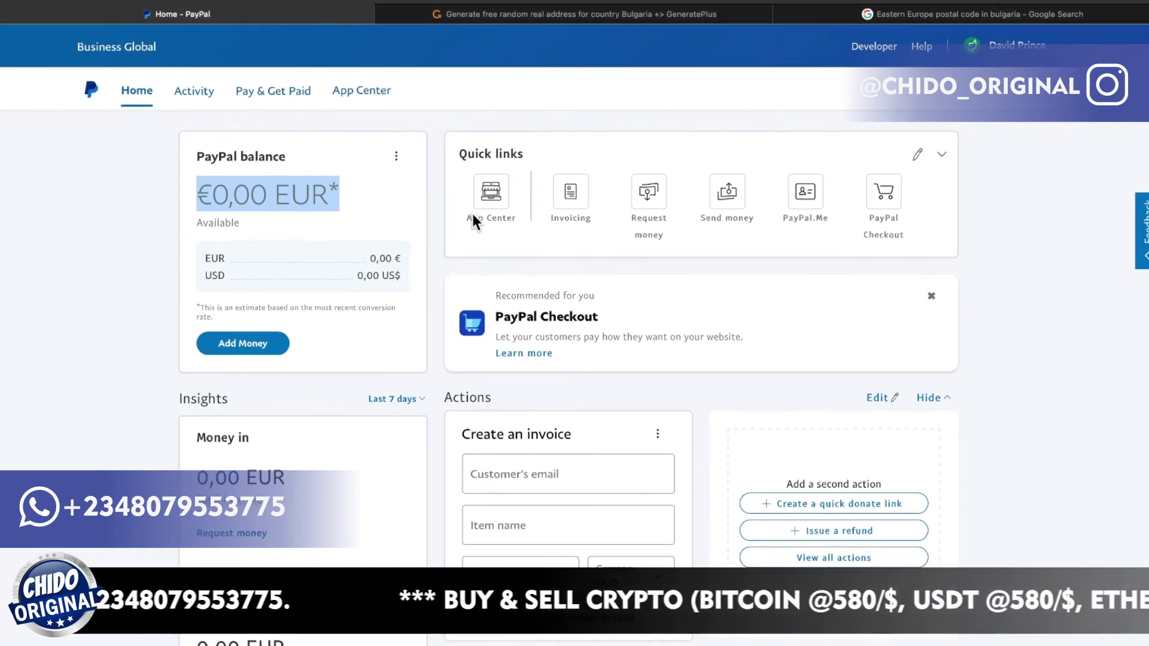